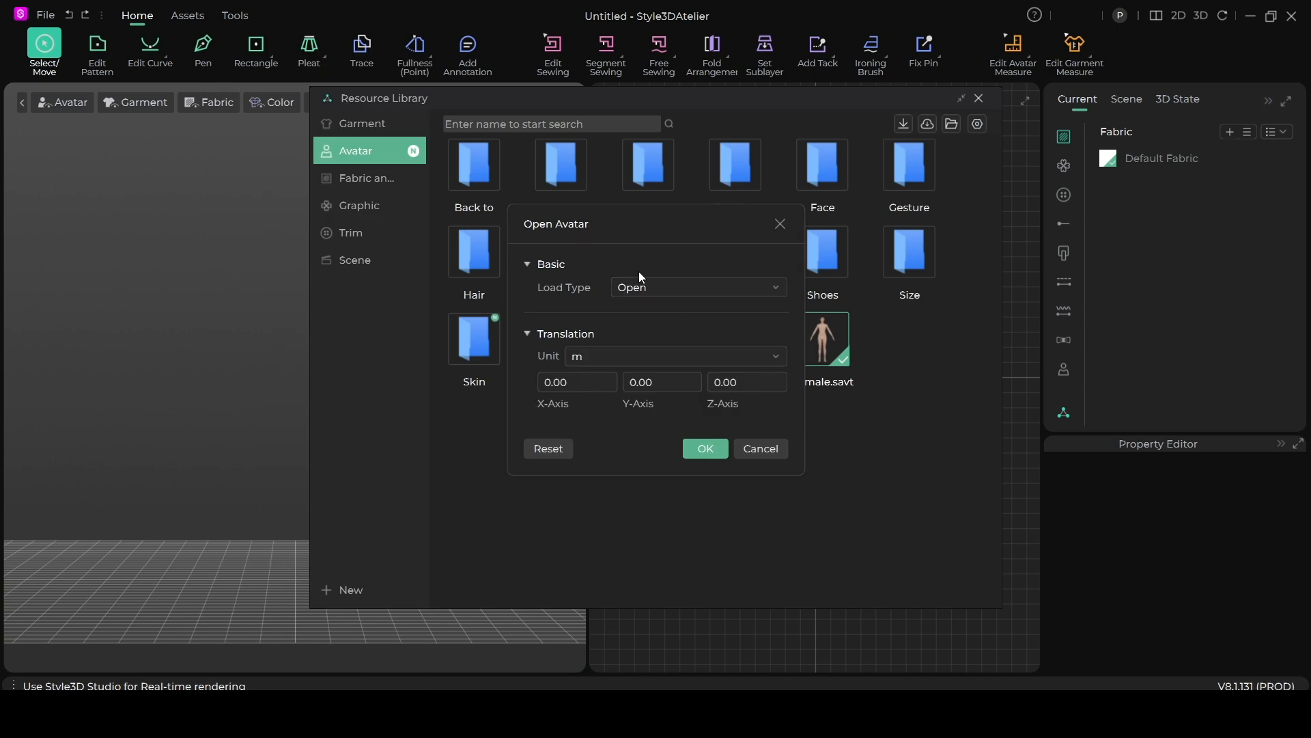
# Load the Female.savt avatar with the Open load type and close the Resource Library.
pyautogui.click(709, 452)
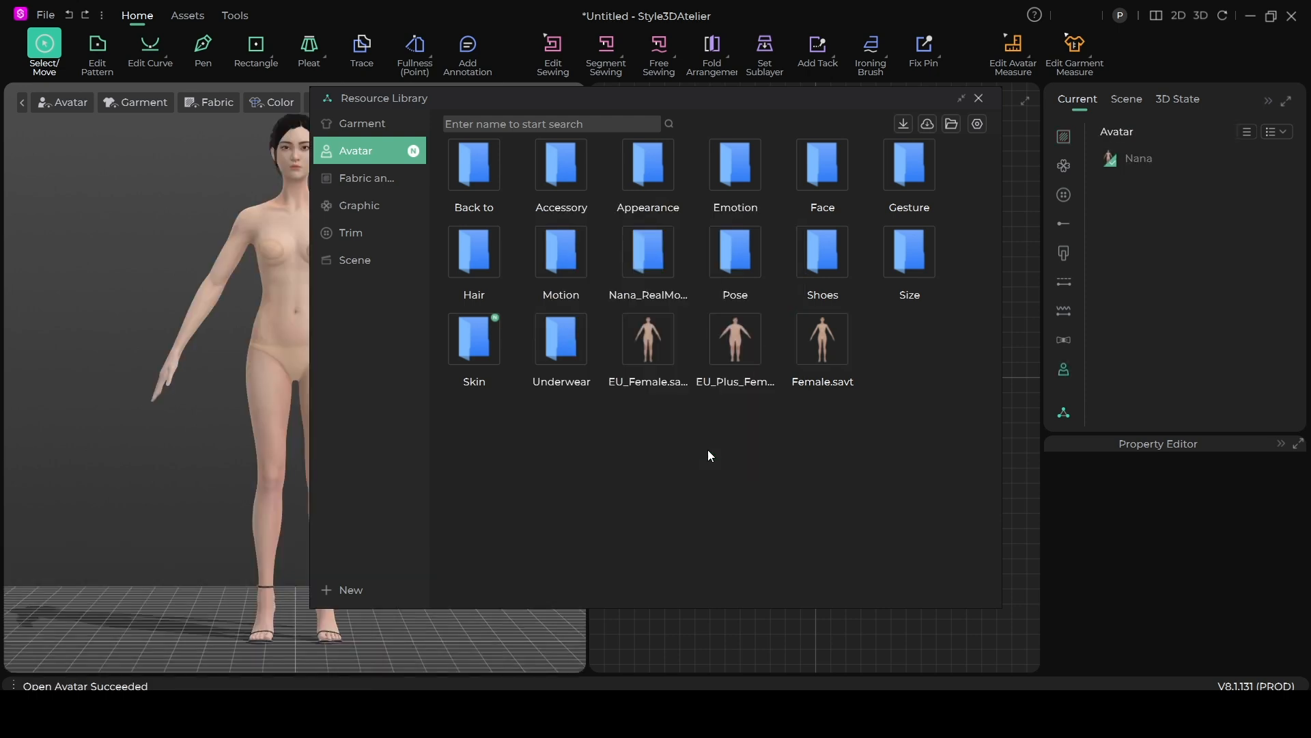
pyautogui.click(978, 98)
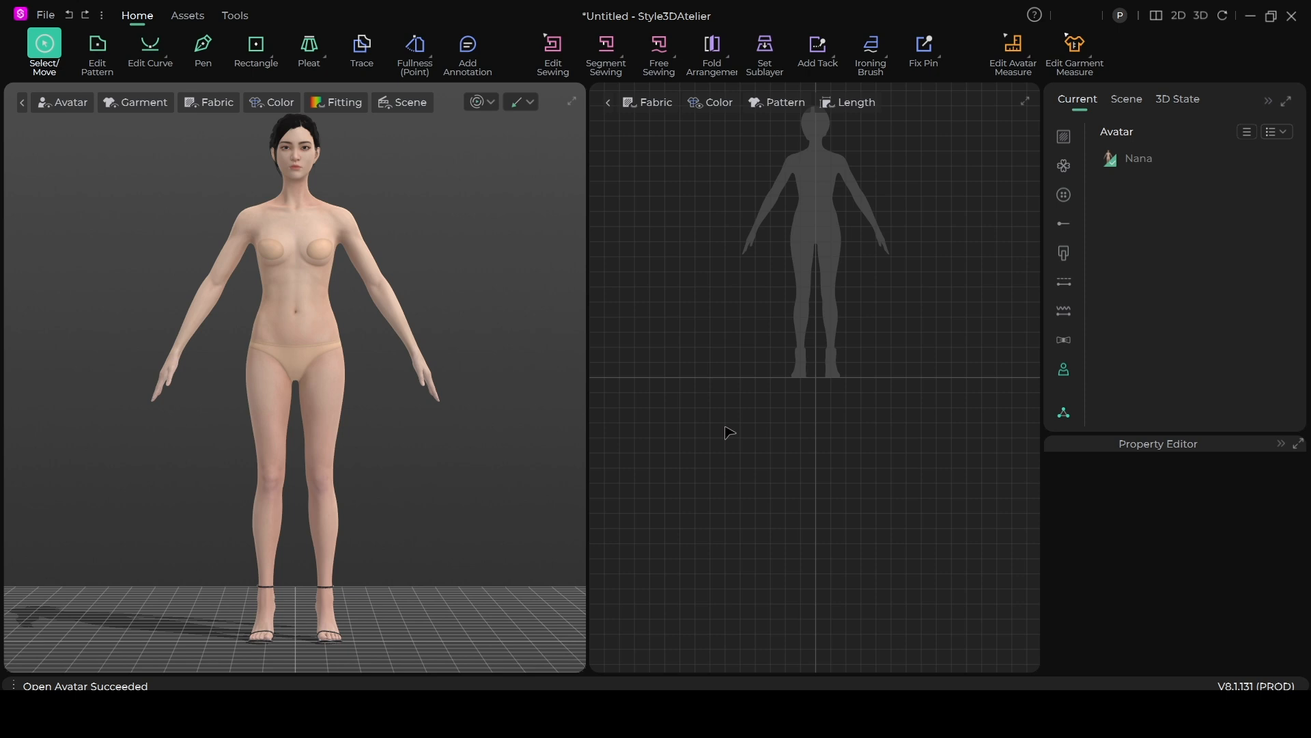
# Draw a closed six-point half bodice with the Pen over the silhouette's right-hand torso half, about 15.6 cm wide and 35.6 cm along the centre.
pyautogui.scroll(-2, 732, 424)
pyautogui.scroll(3, 750, 384)
pyautogui.moveTo(782, 338); pyautogui.dragTo(749, 529, button='middle')
pyautogui.scroll(2, 729, 485)
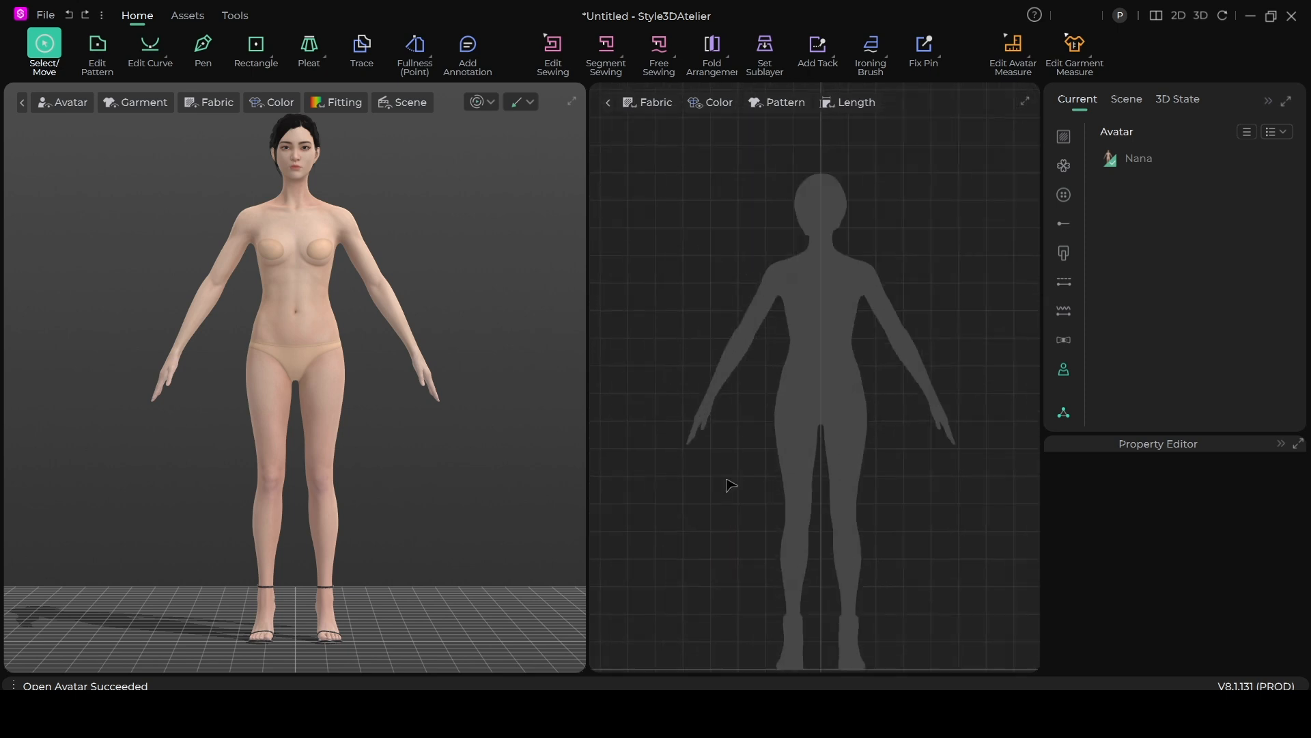
pyautogui.scroll(2, 758, 439)
pyautogui.moveTo(767, 401); pyautogui.dragTo(711, 421, button='middle')
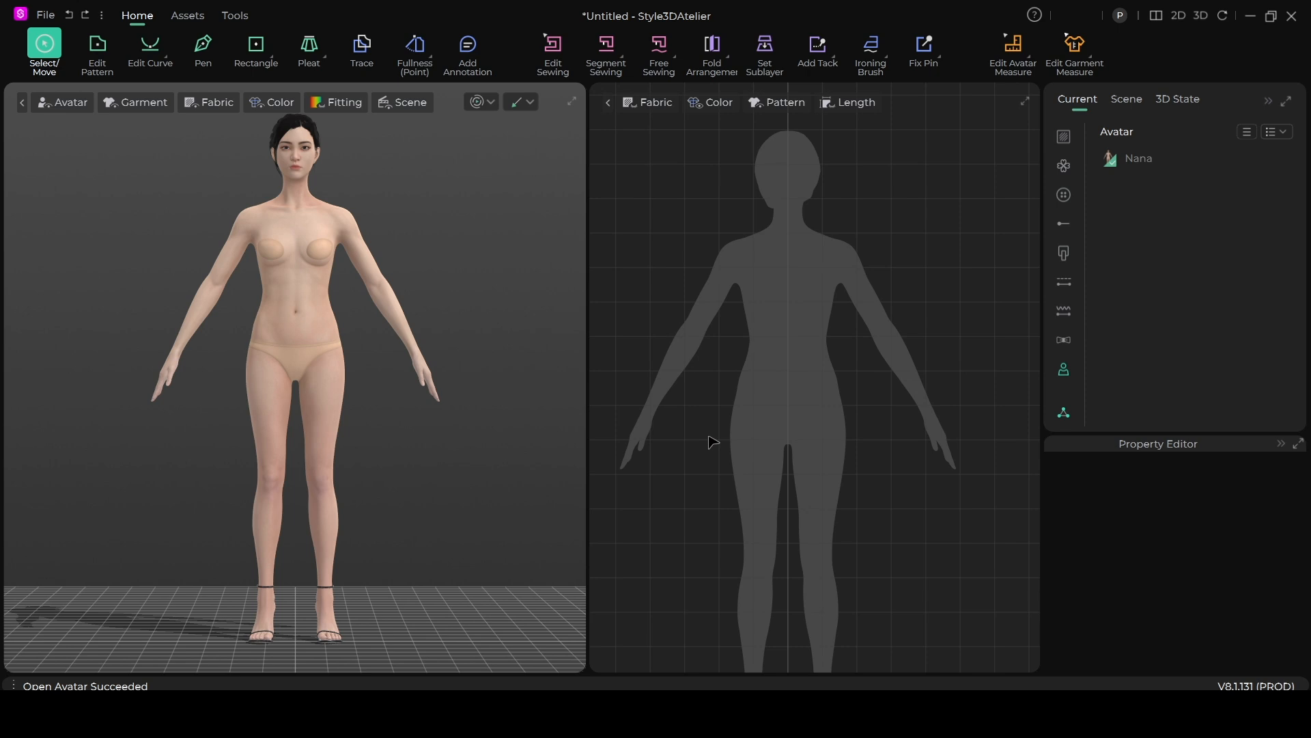
pyautogui.scroll(1, 809, 341)
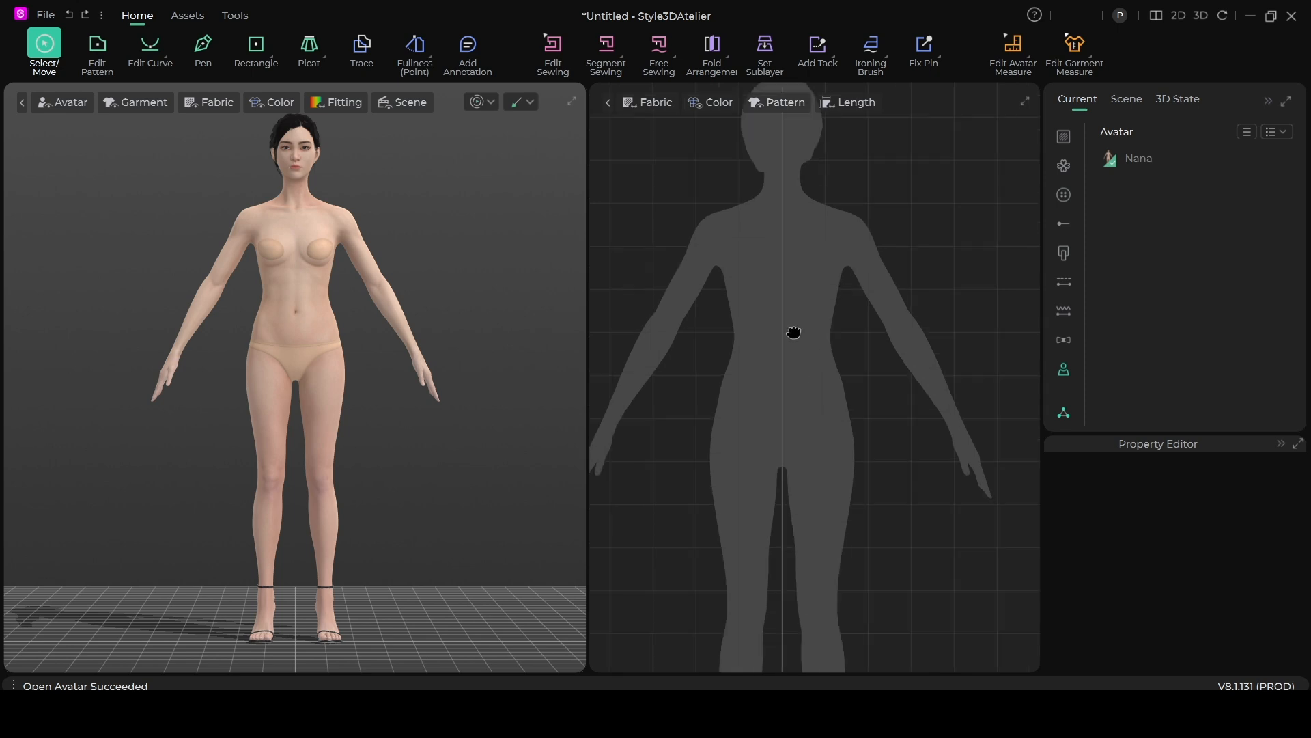
pyautogui.scroll(1, 790, 369)
pyautogui.scroll(1, 790, 405)
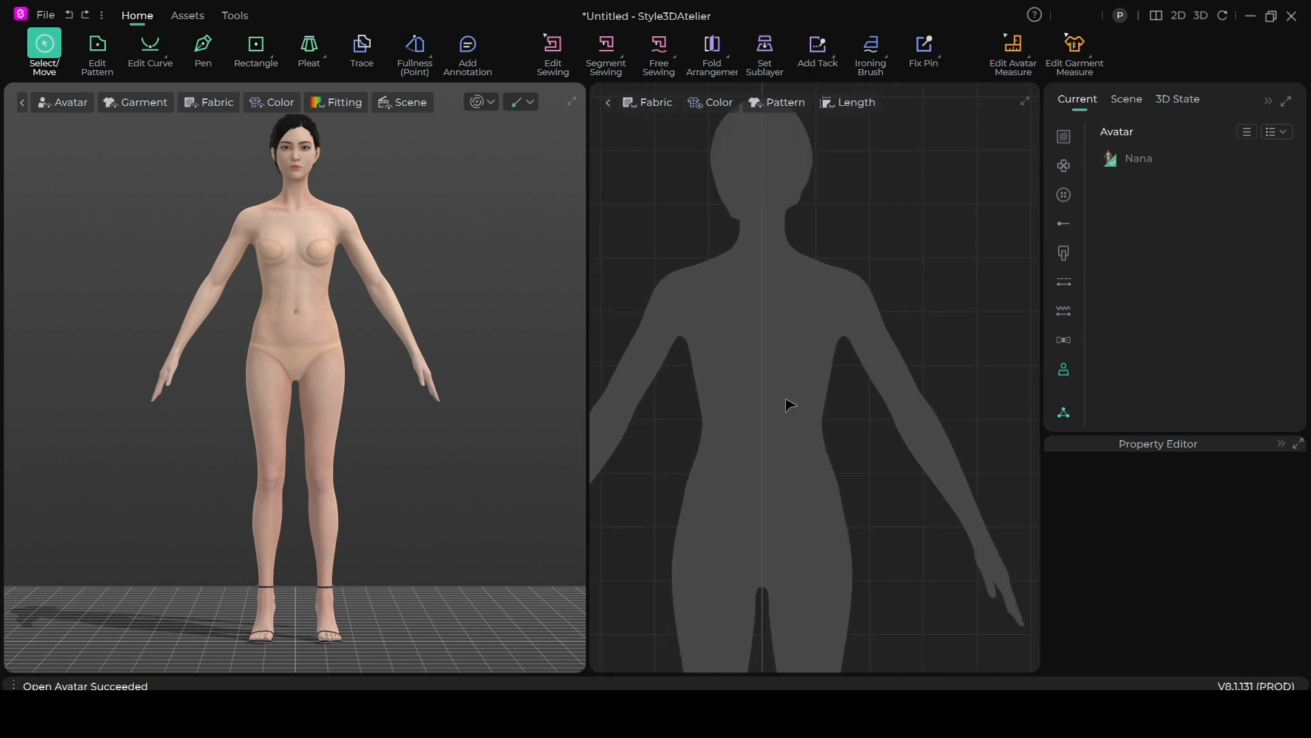
pyautogui.click(203, 53)
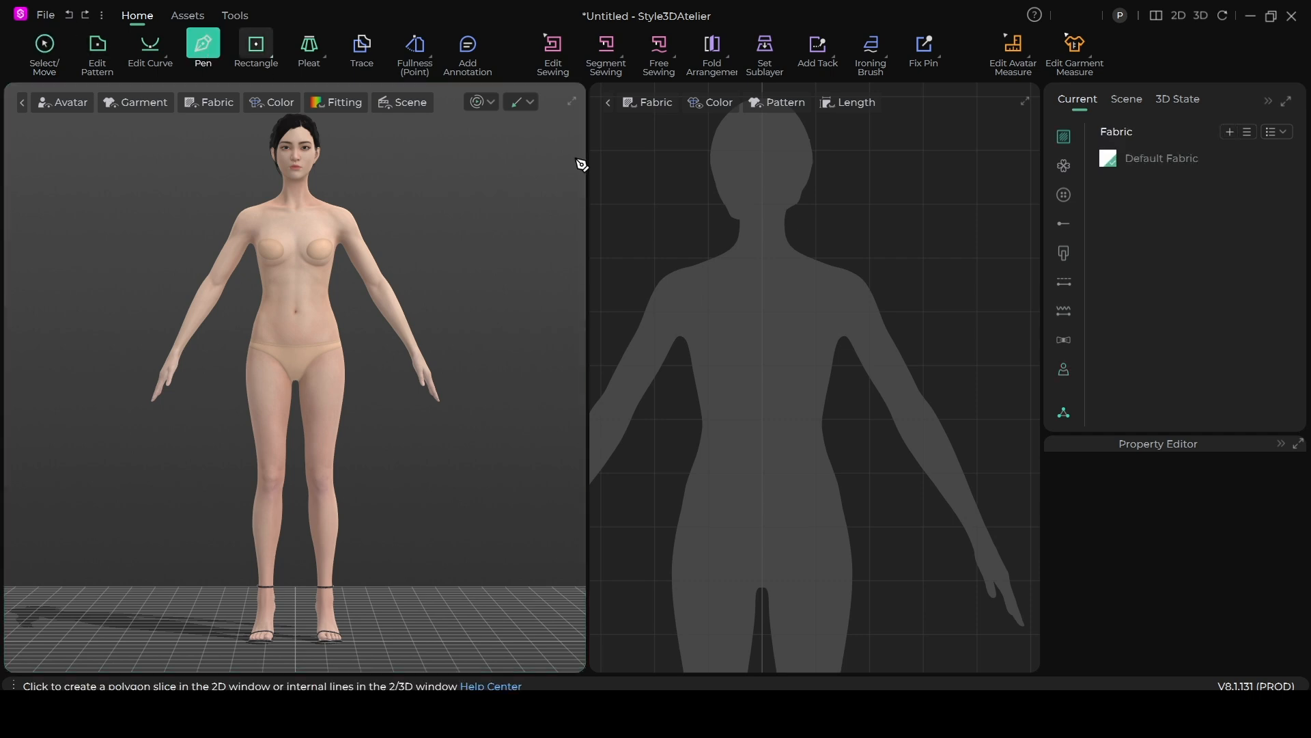
pyautogui.click(760, 255)
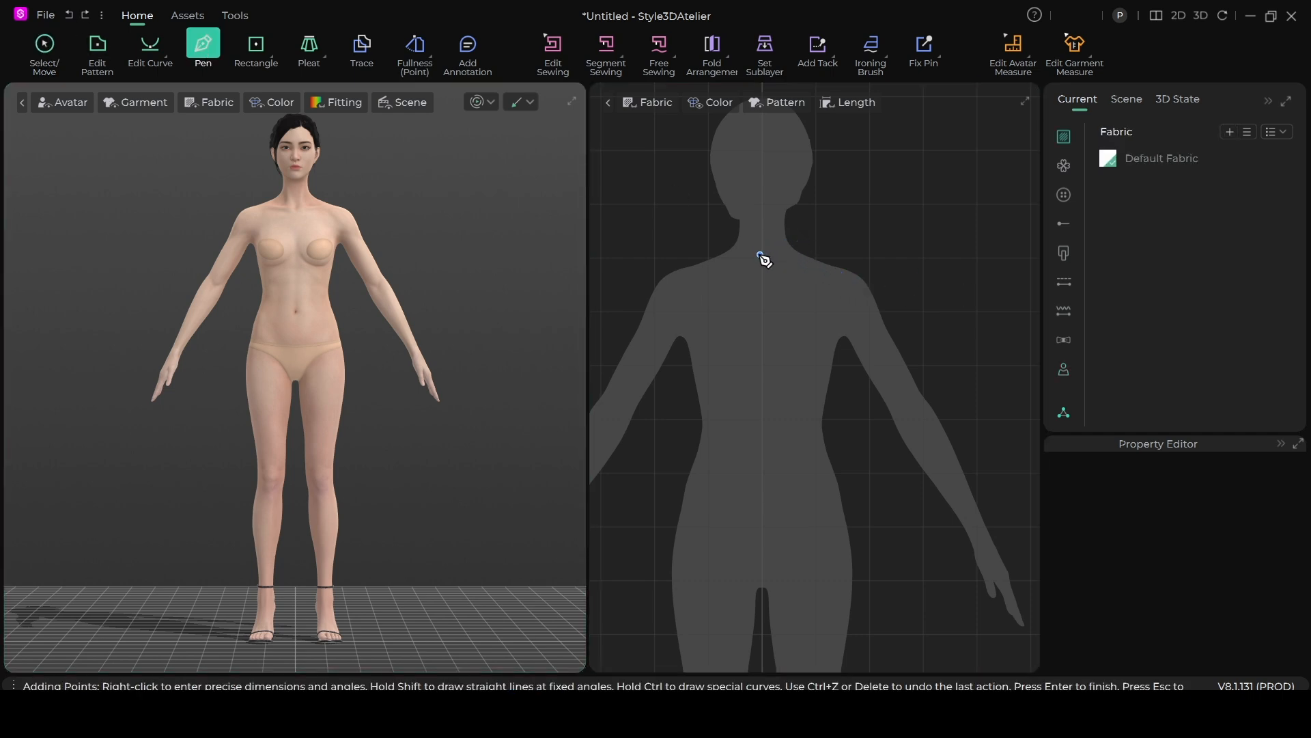
pyautogui.click(802, 252)
pyautogui.click(843, 268)
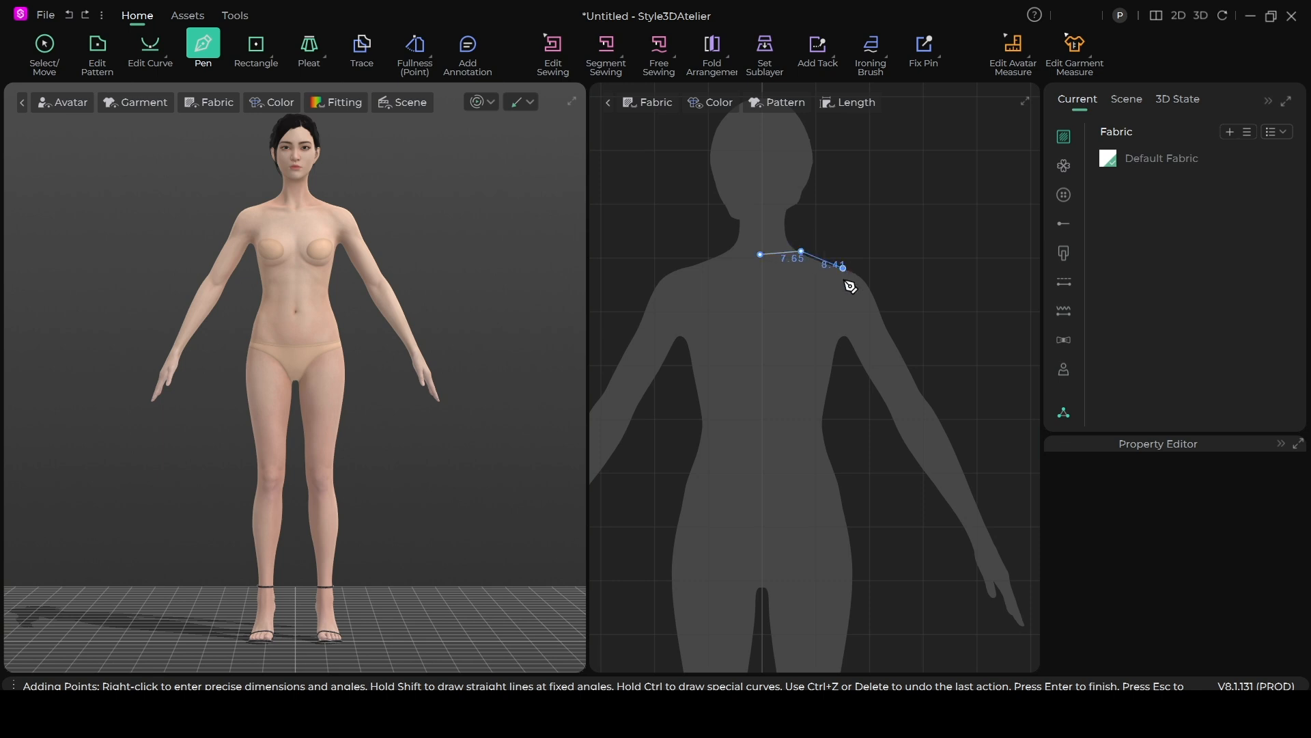
pyautogui.click(844, 339)
pyautogui.click(844, 446)
pyautogui.click(760, 445)
pyautogui.click(760, 255)
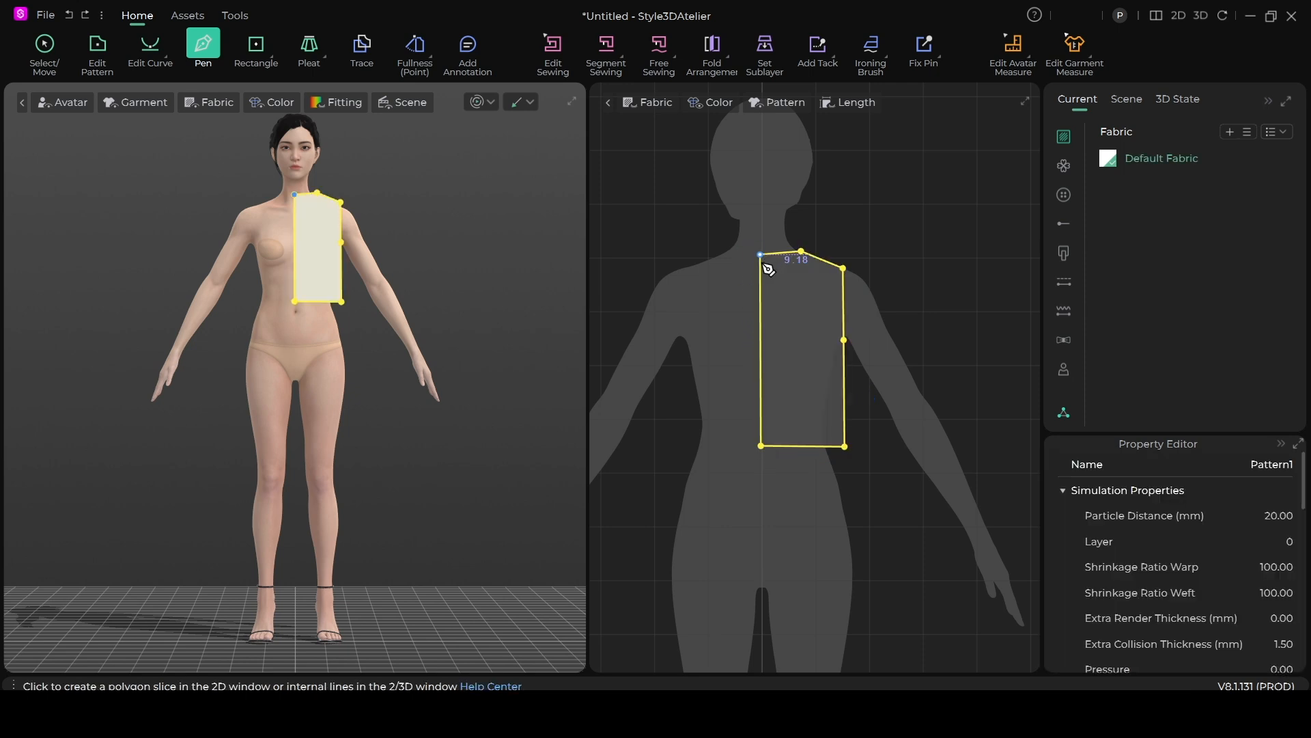
# Reshape the half bodice by shifting its underarm and side hem points slightly inward and lowering the centre neck point.
pyautogui.click(97, 48)
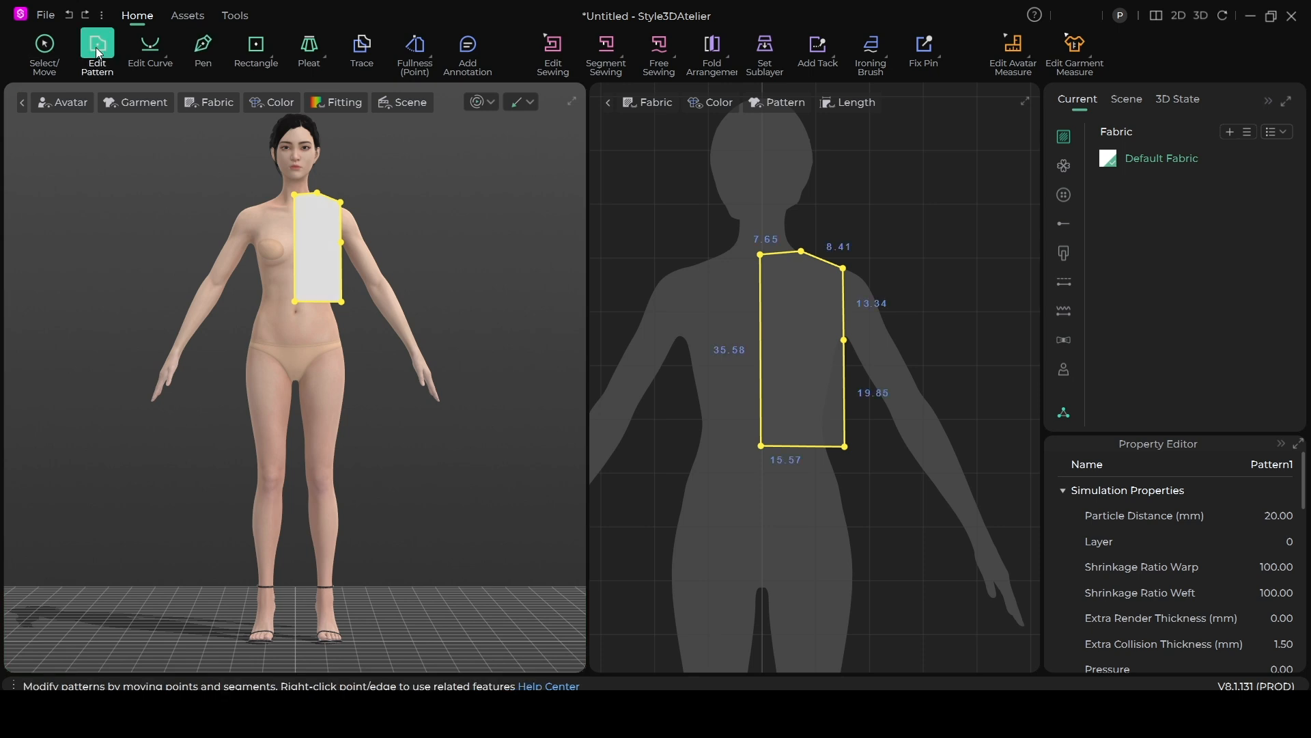
pyautogui.click(866, 328)
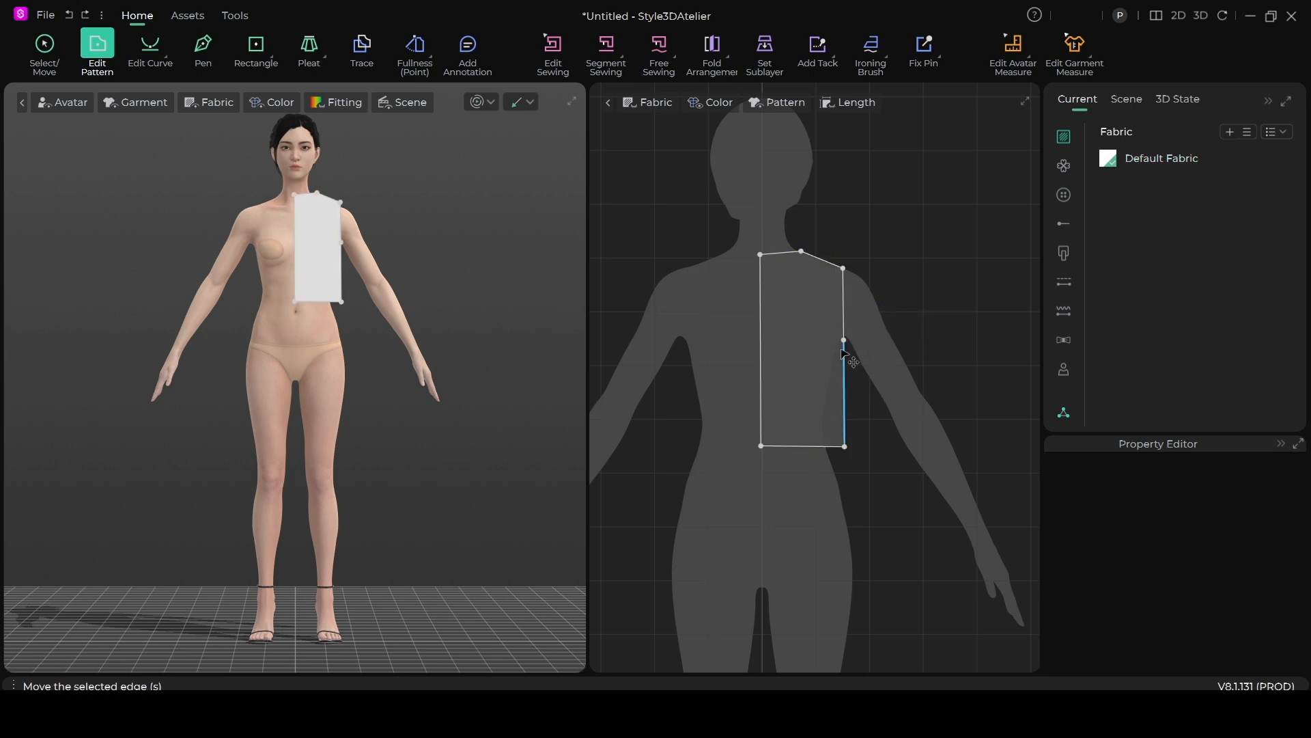
pyautogui.moveTo(844, 340); pyautogui.dragTo(838, 356)
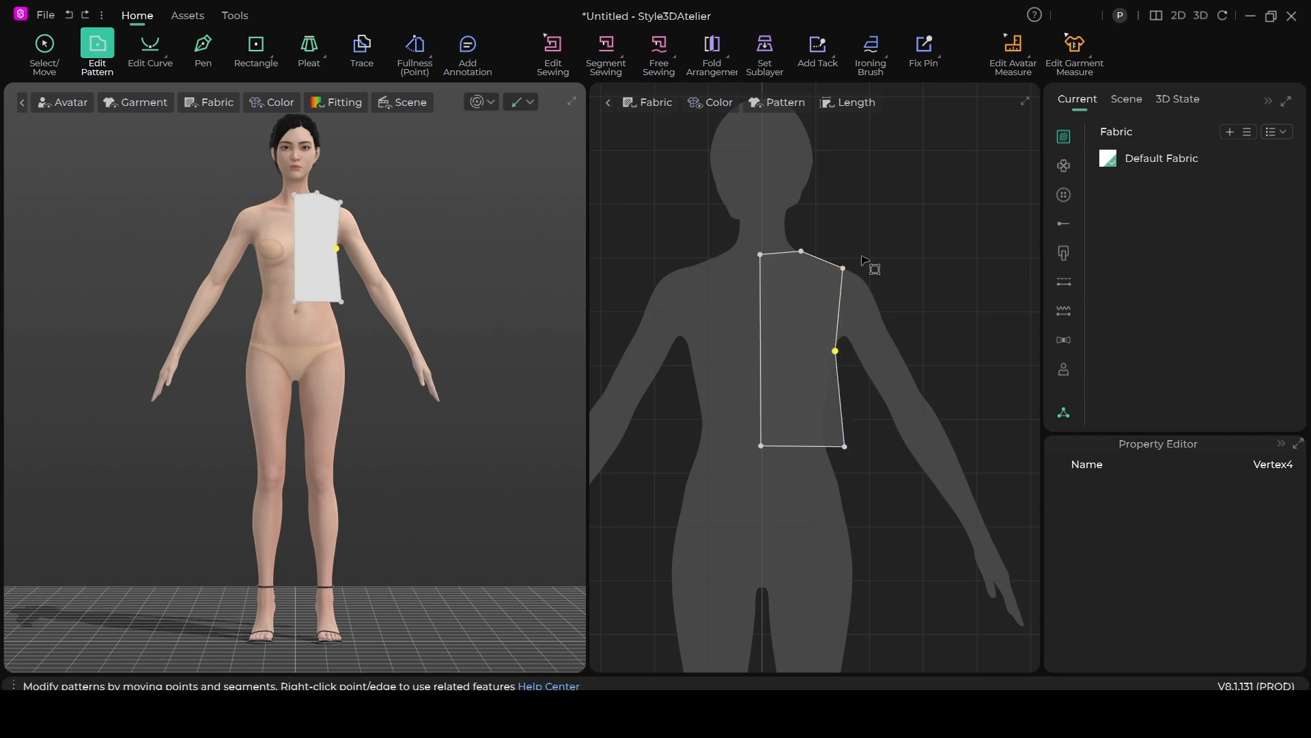
pyautogui.click(844, 447)
pyautogui.moveTo(844, 449); pyautogui.dragTo(839, 451)
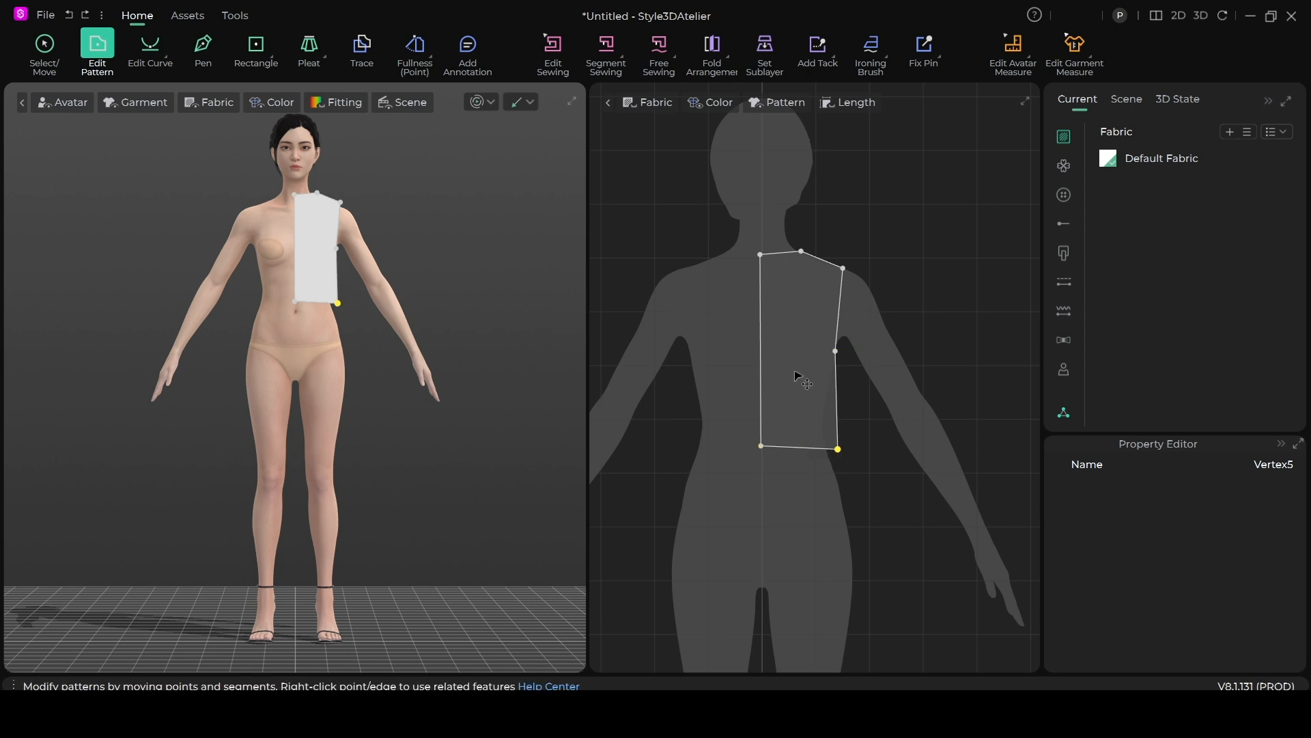
pyautogui.click(760, 257)
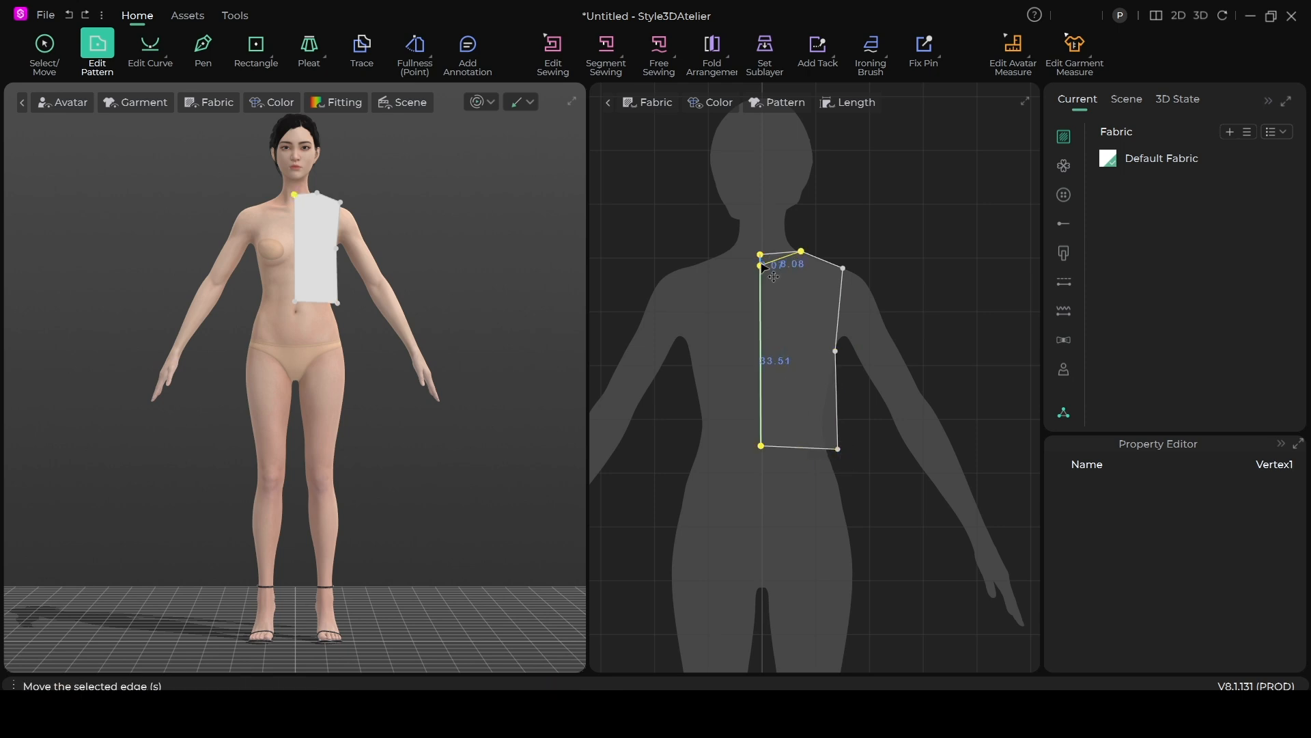
pyautogui.moveTo(763, 265); pyautogui.dragTo(760, 265)
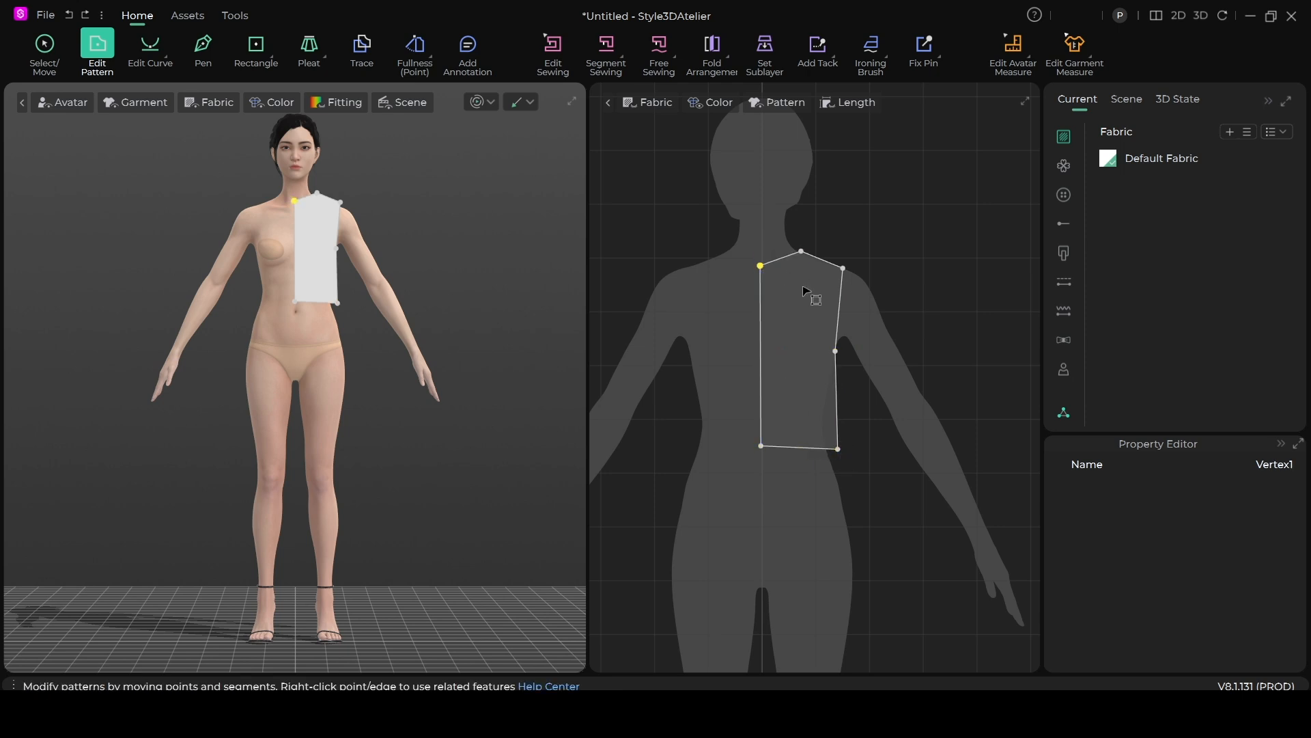
# Curve the armhole edge of the half bodice slightly inward with Edit Arc.
pyautogui.click(164, 57)
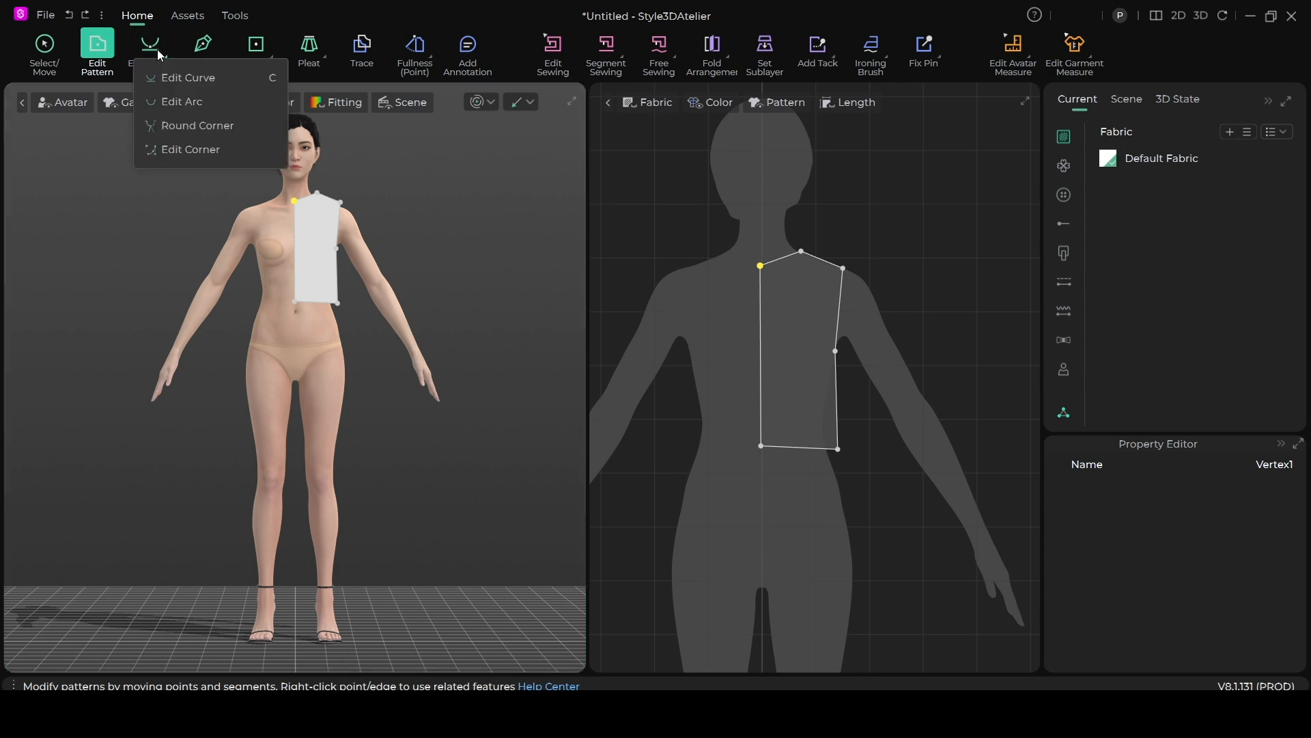
pyautogui.click(166, 103)
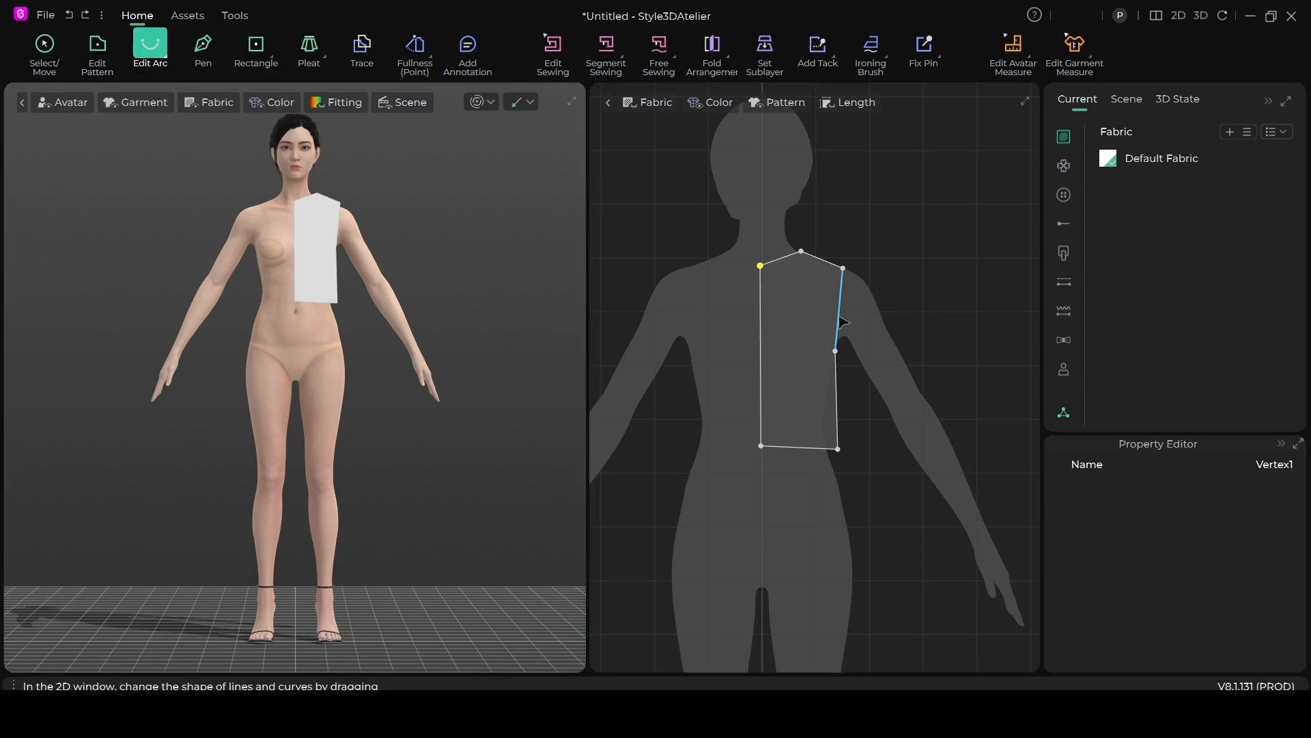
pyautogui.click(832, 319)
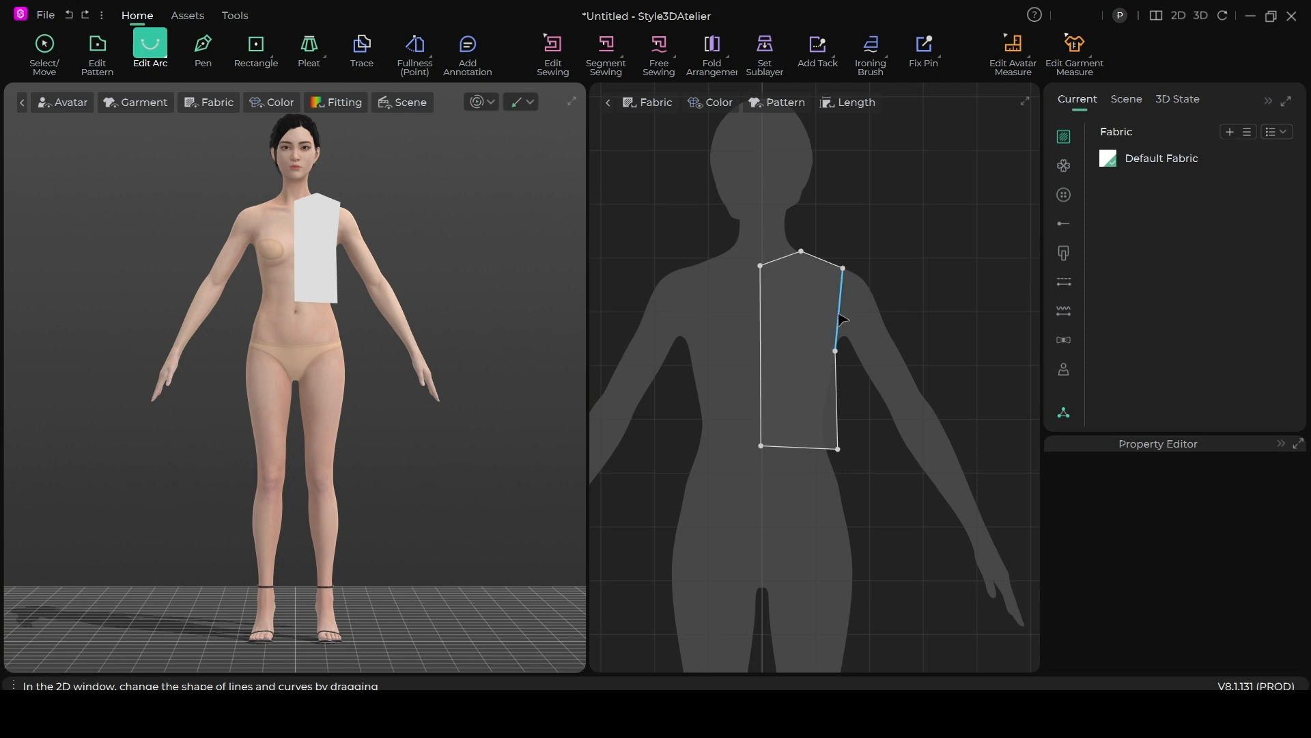
pyautogui.click(838, 319)
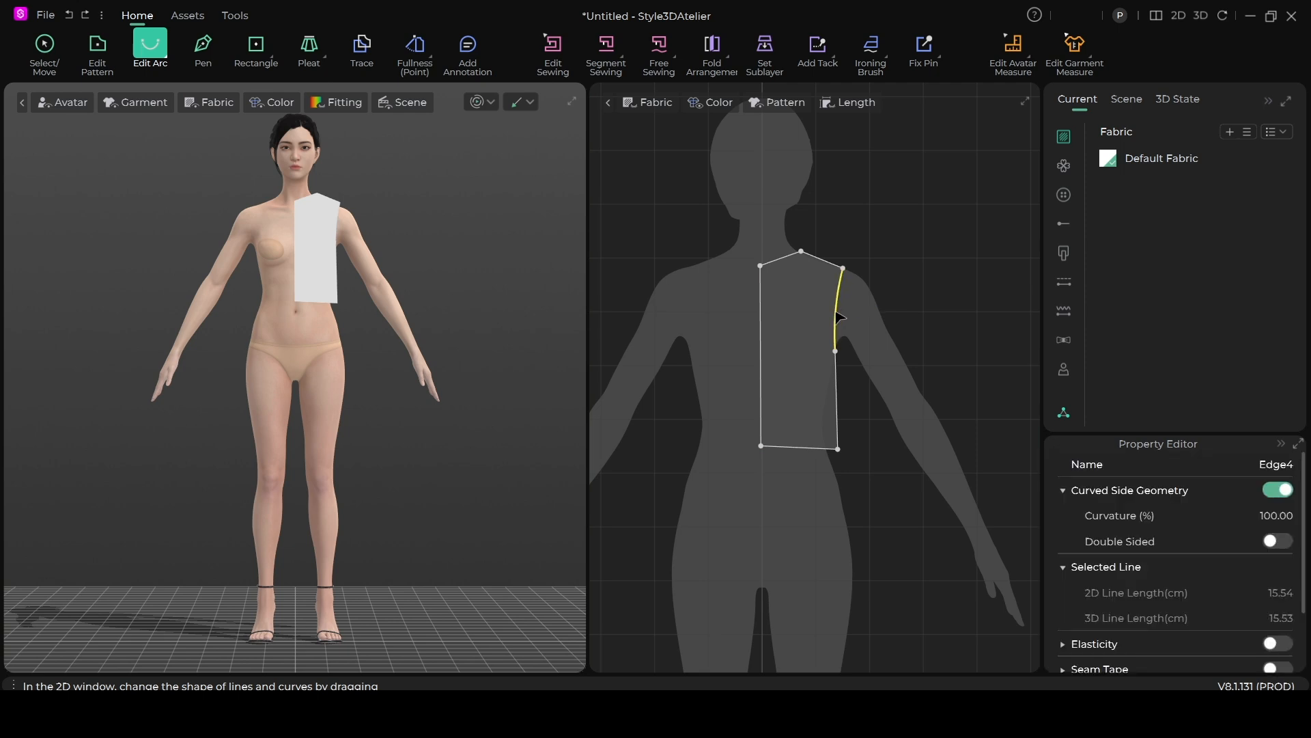
pyautogui.click(833, 314)
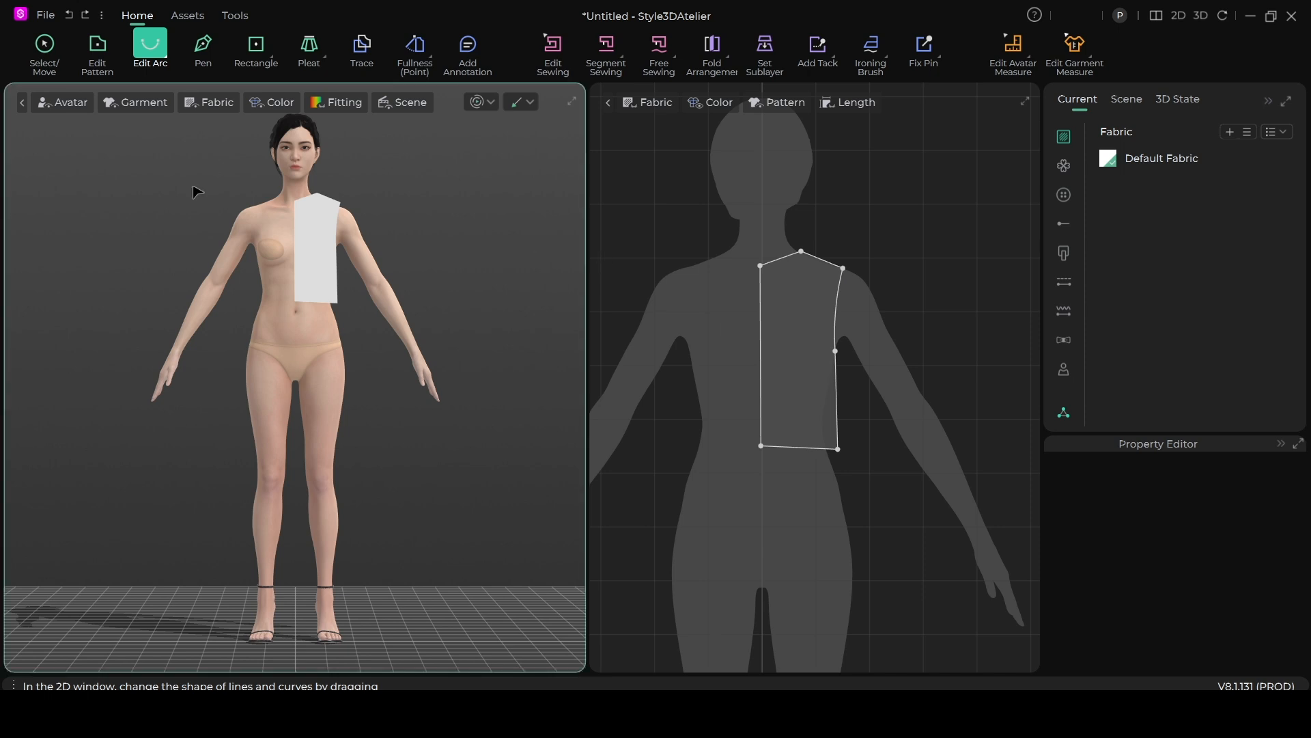
# Create a Symmetric Pattern of the half bodice and place it over the opposite half of the silhouette's torso, leaving a small centre gap.
pyautogui.click(41, 51)
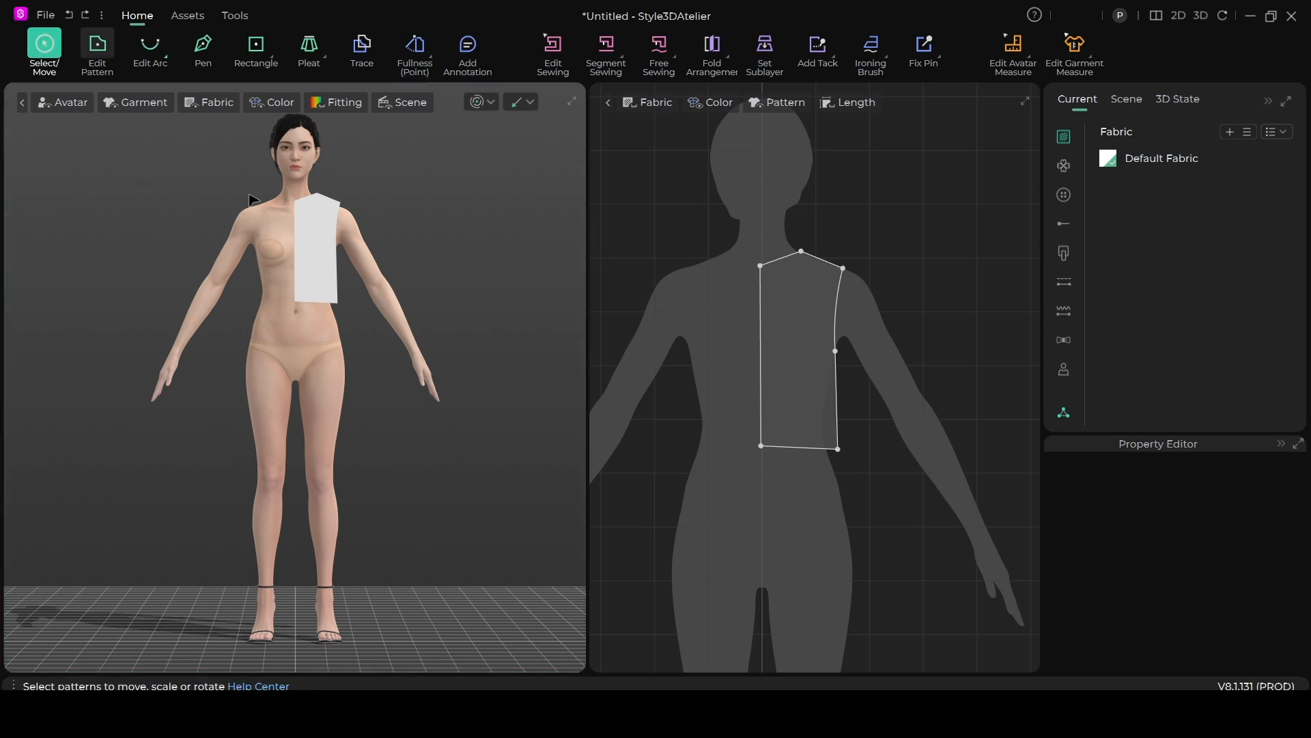
pyautogui.click(786, 332)
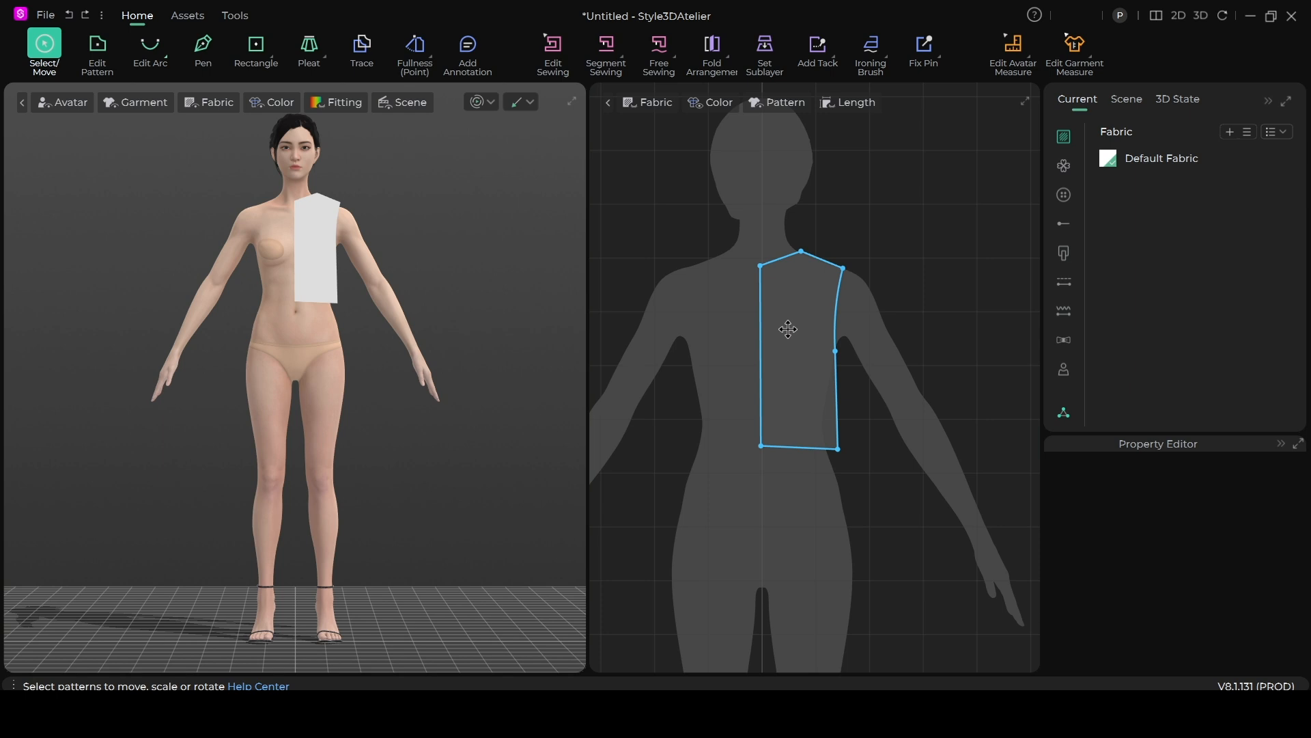
pyautogui.rightClick(788, 333)
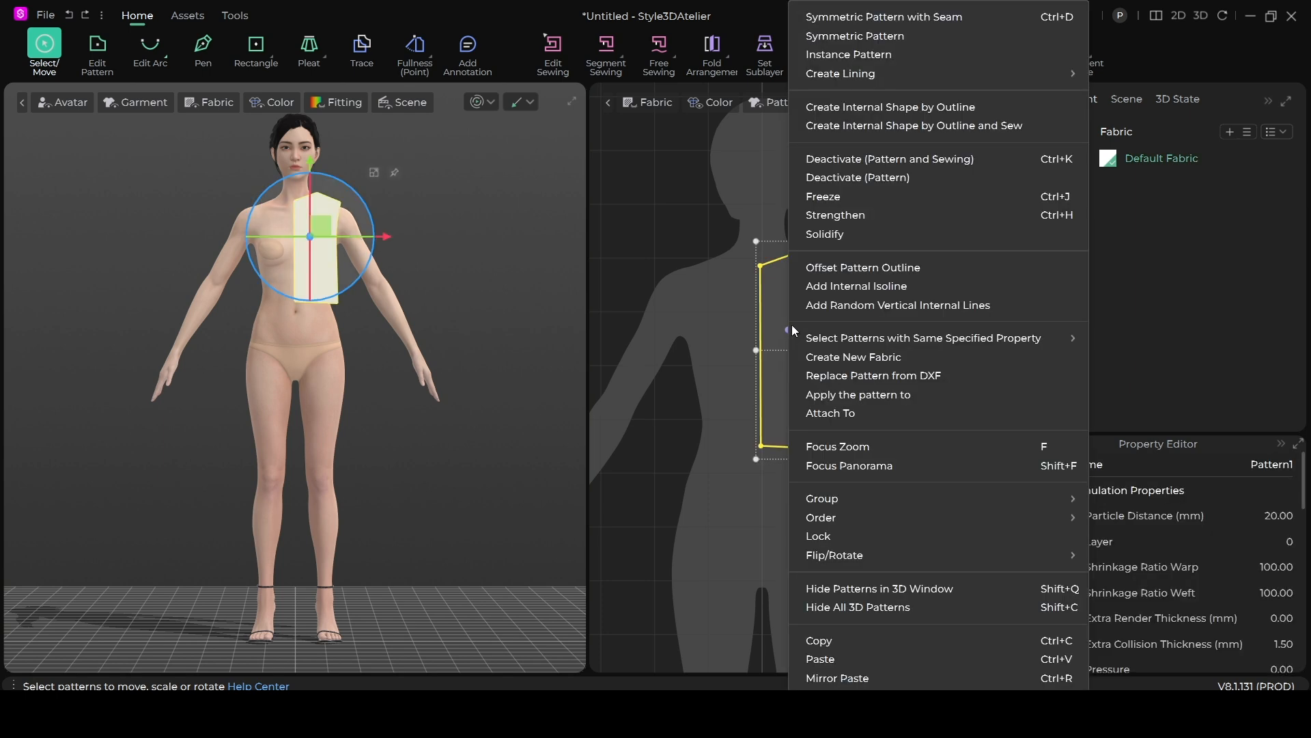
pyautogui.click(911, 37)
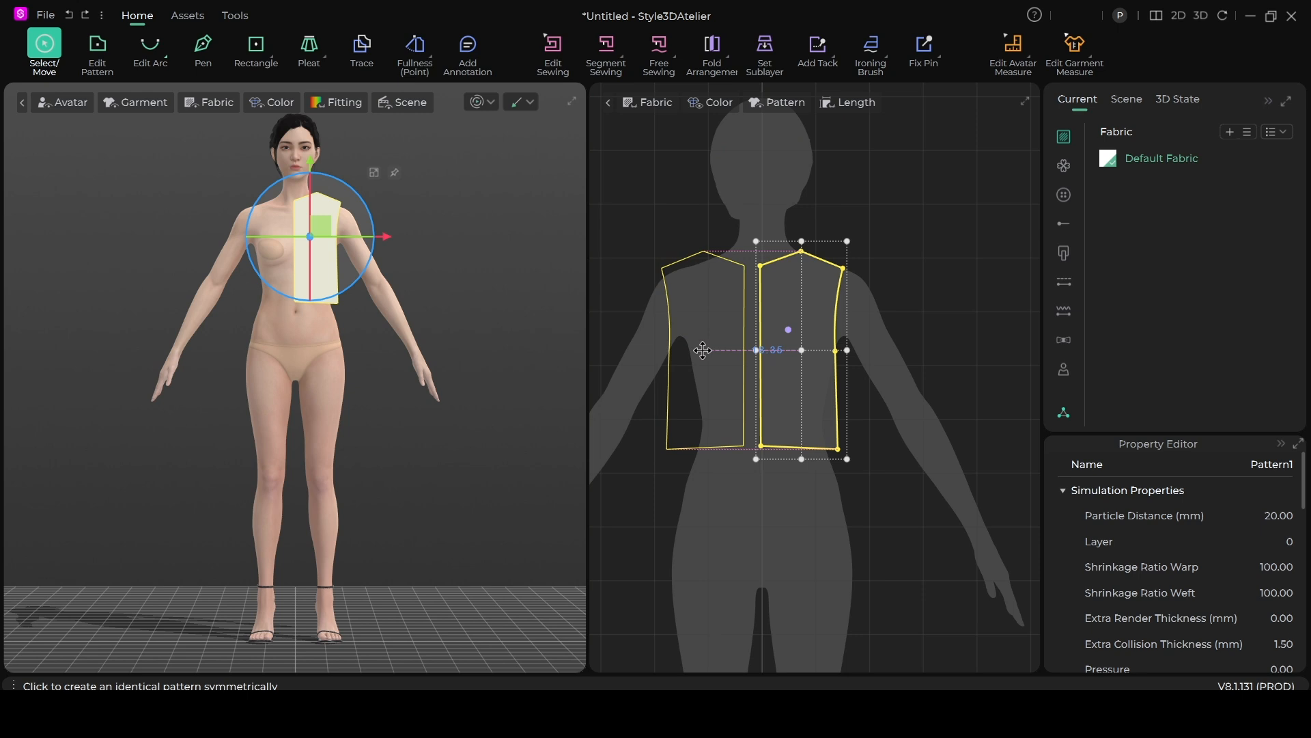
pyautogui.click(703, 349)
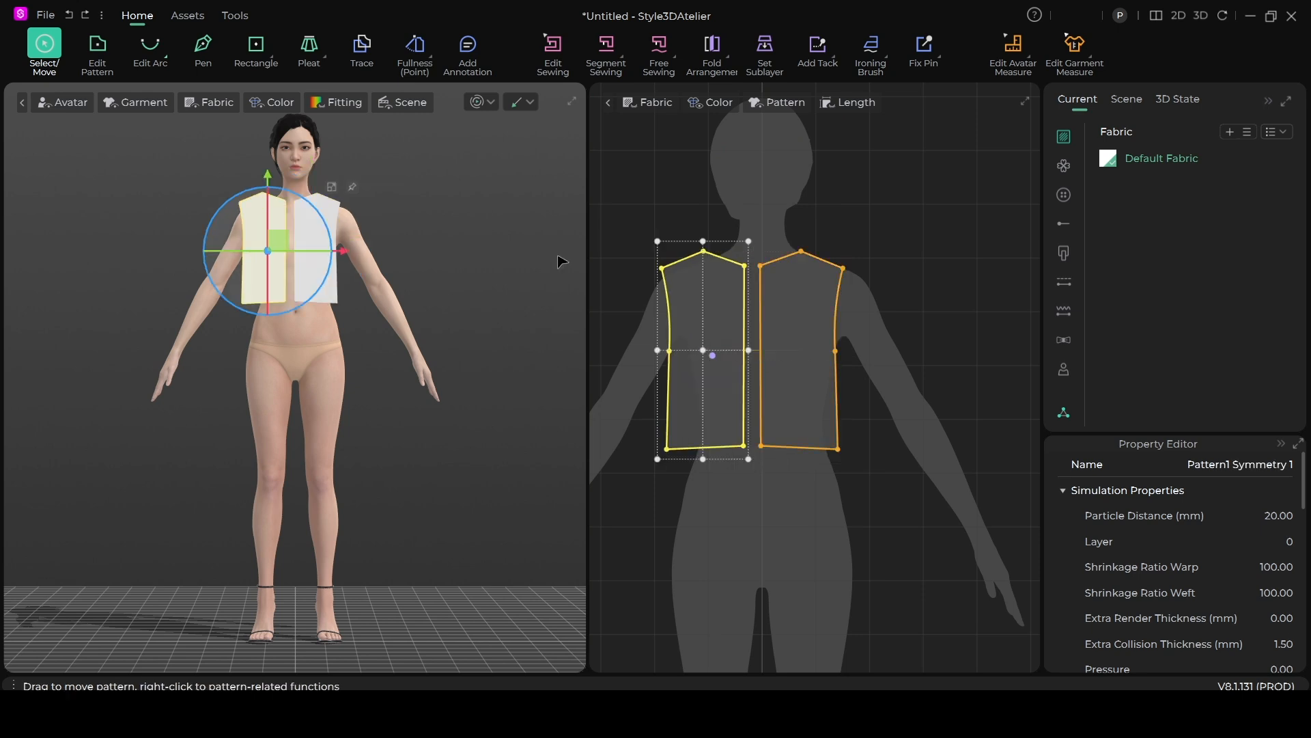
# Copy both bodice halves and paste the duplicates beside the originals, level with them and to the right of the silhouette.
pyautogui.scroll(-3, 686, 281)
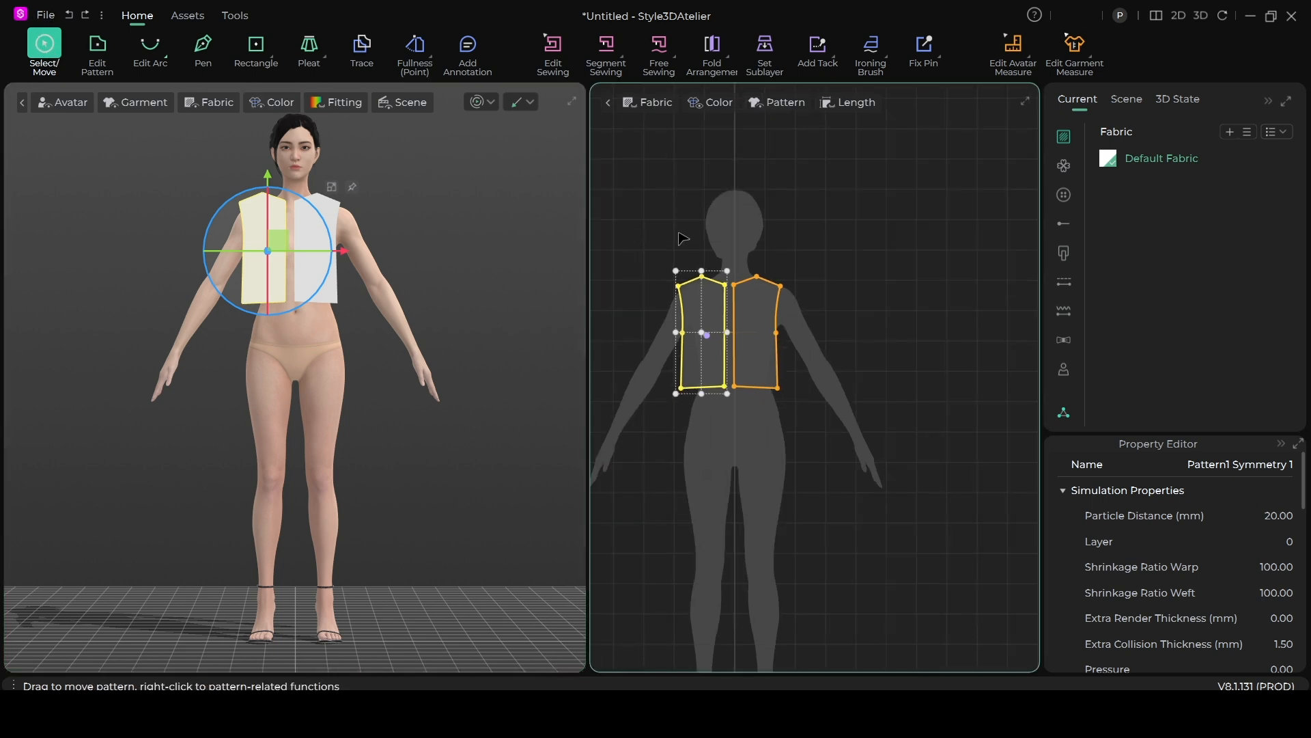
pyautogui.moveTo(634, 243); pyautogui.dragTo(832, 447)
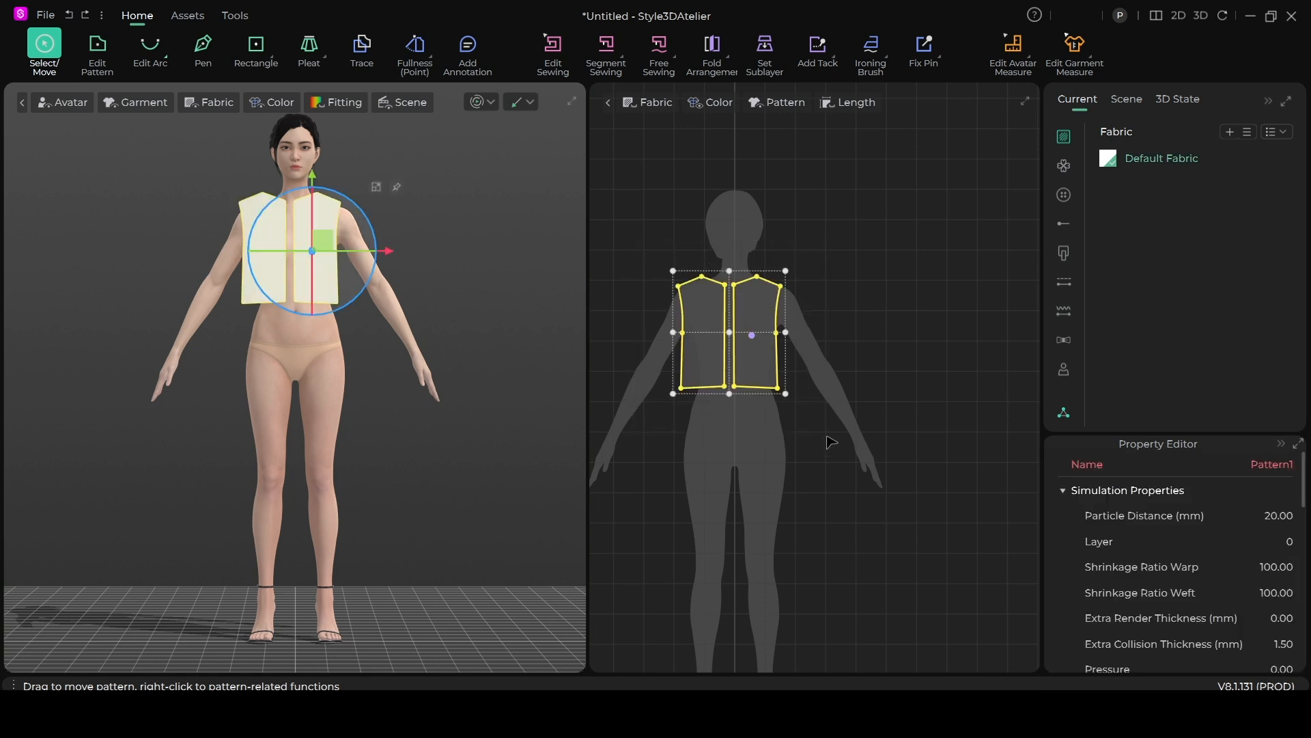
pyautogui.rightClick(754, 307)
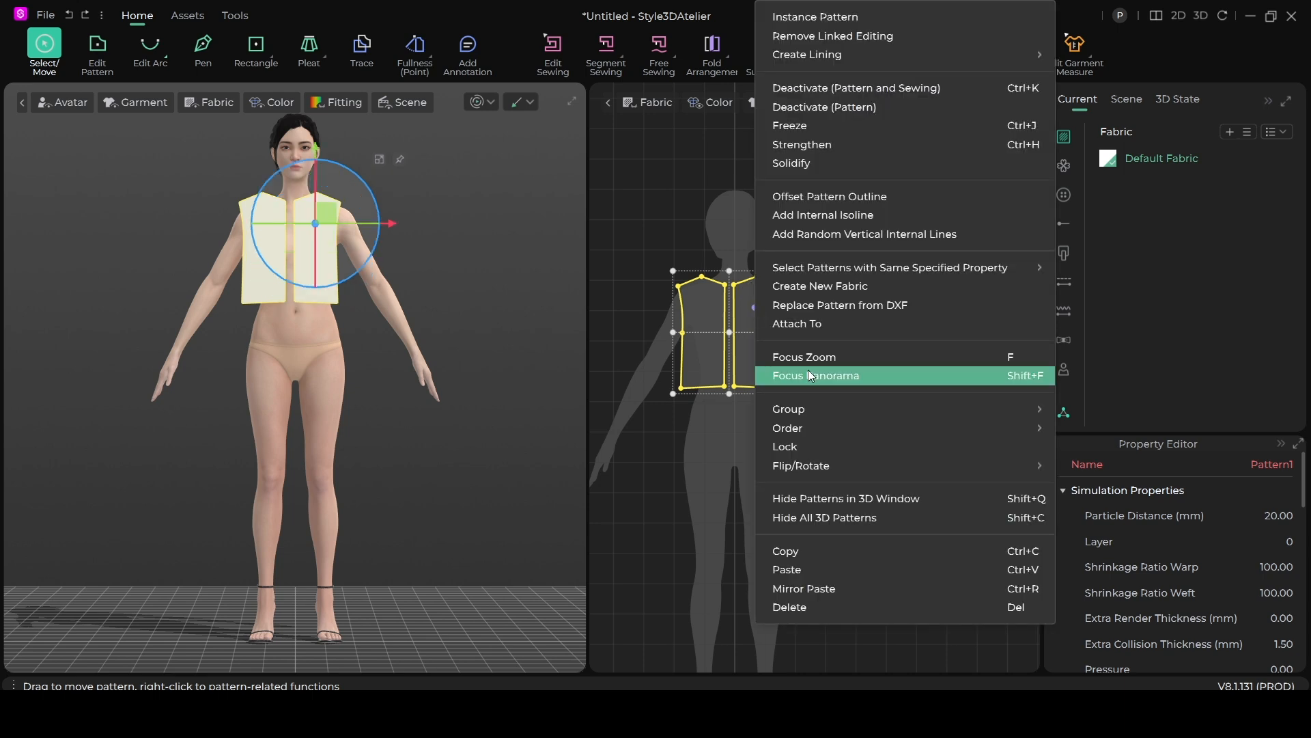
pyautogui.click(804, 551)
pyautogui.rightClick(763, 350)
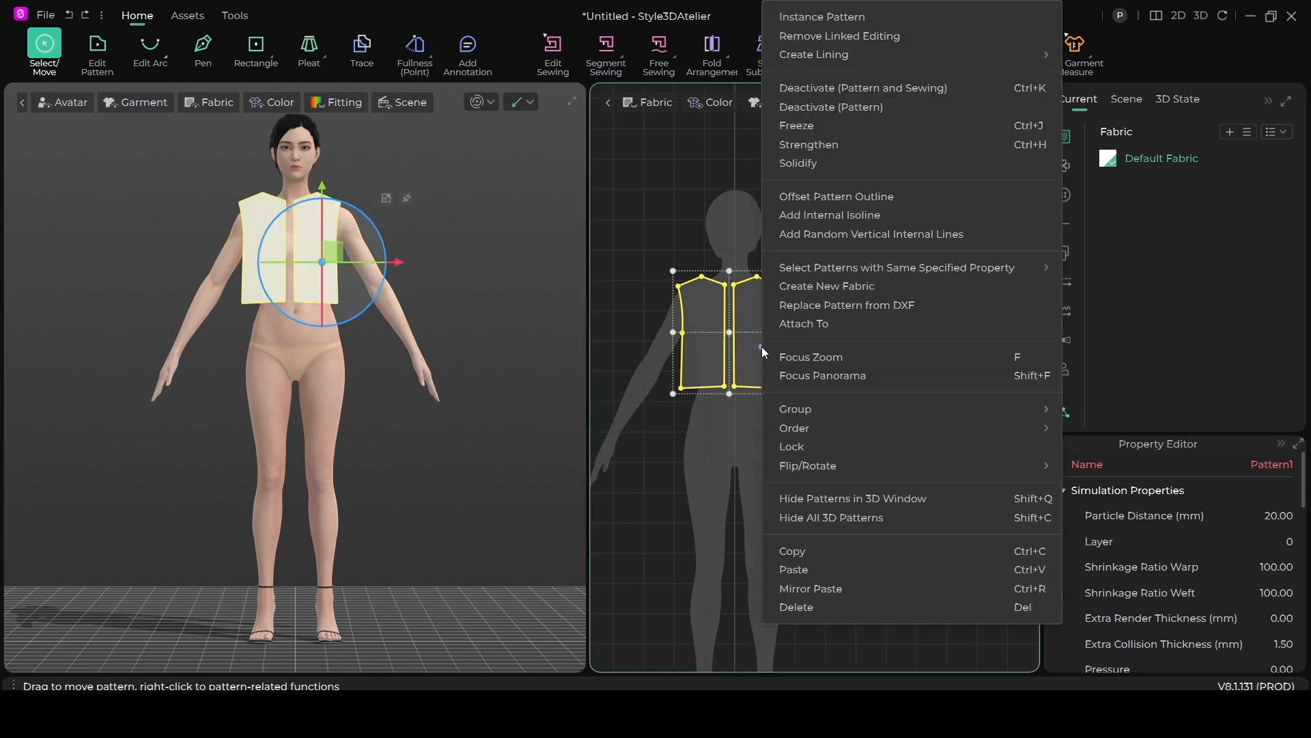
pyautogui.click(823, 569)
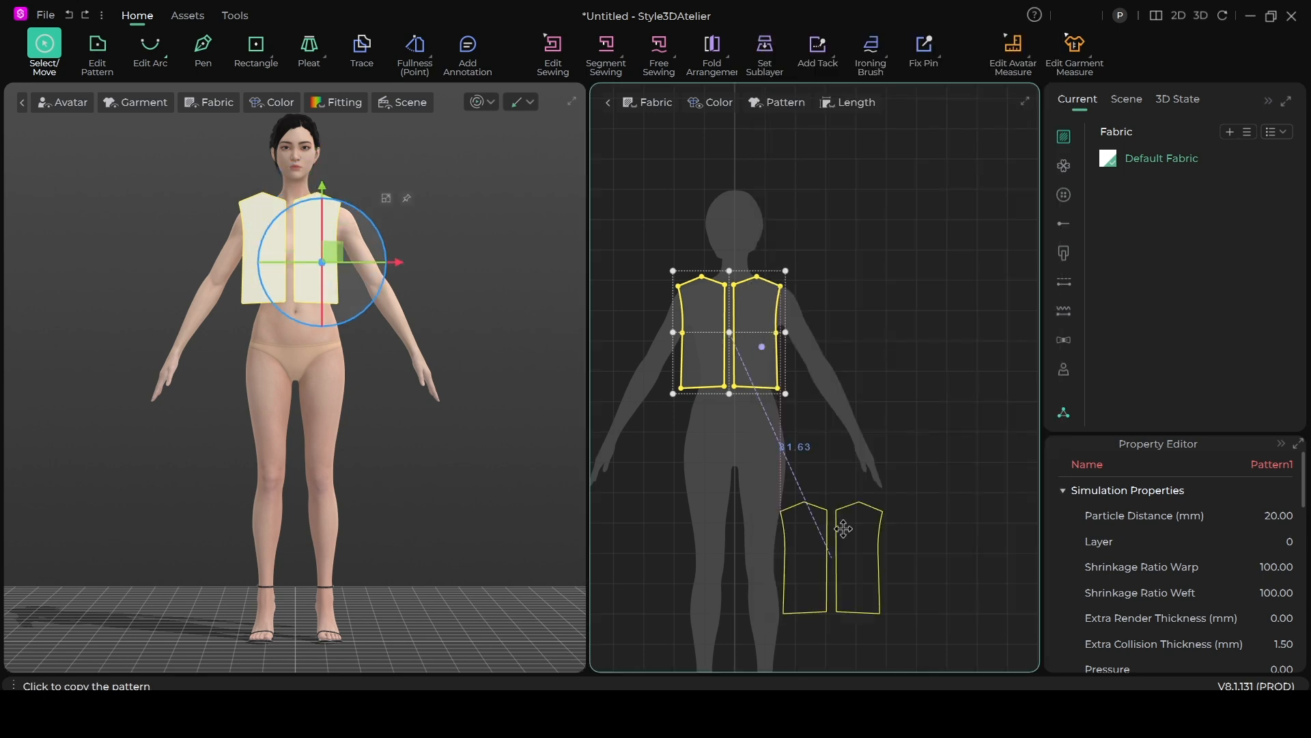
pyautogui.click(885, 340)
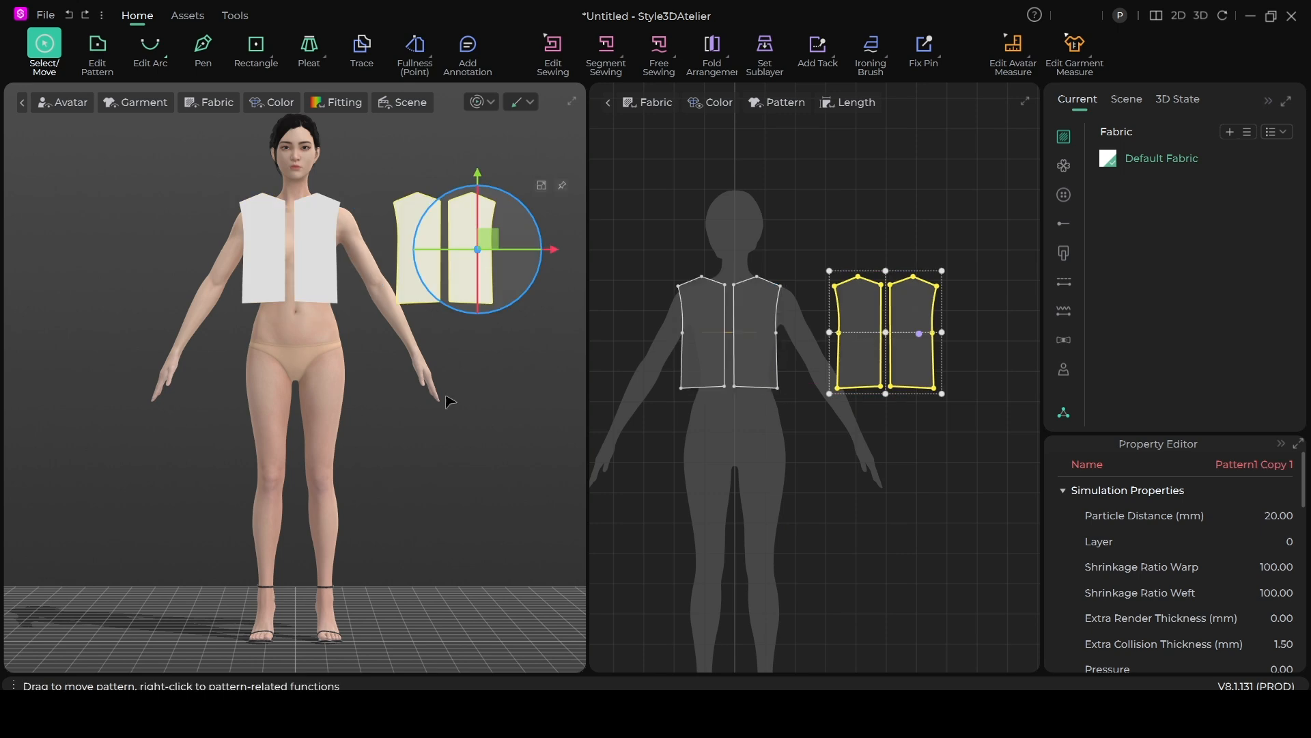
# Move the duplicated bodice pair in 3D from beside the avatar to behind her back.
pyautogui.scroll(2, 328, 346)
pyautogui.scroll(-2, 337, 340)
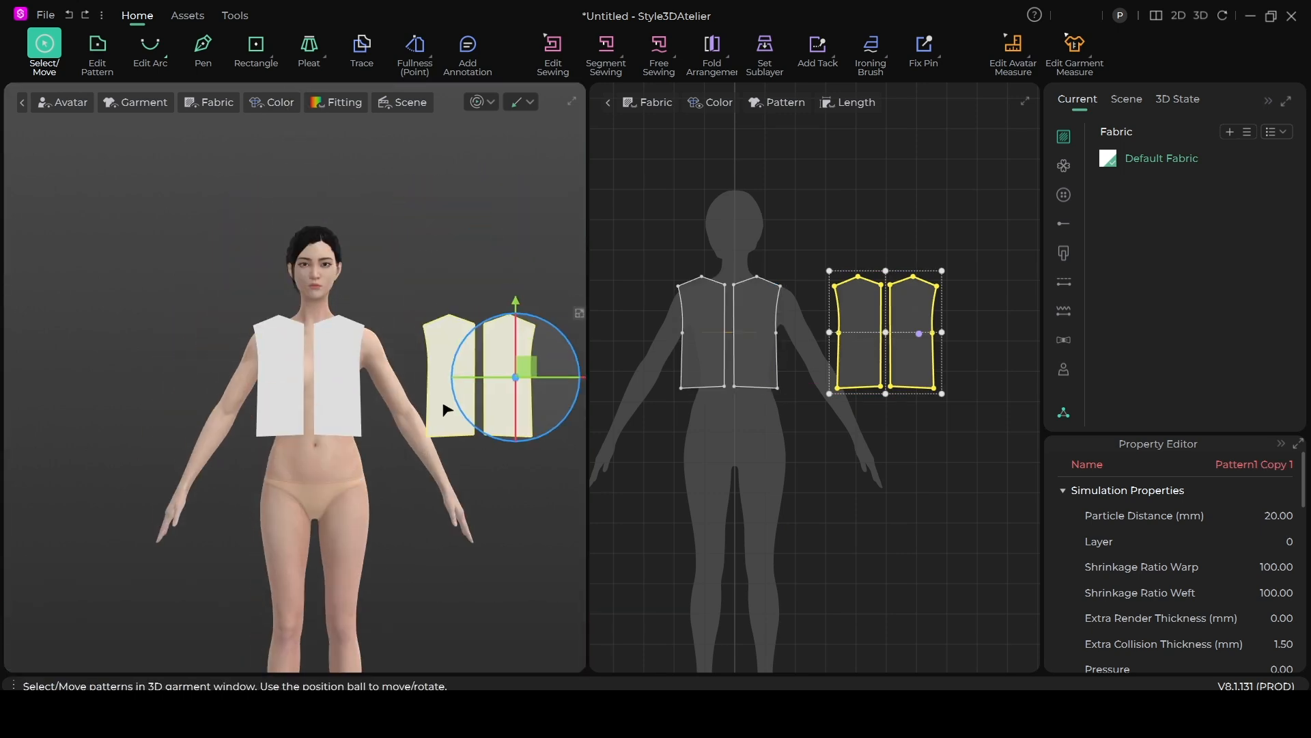
pyautogui.moveTo(518, 356); pyautogui.dragTo(343, 311)
pyautogui.moveTo(498, 478); pyautogui.dragTo(330, 503, button='right')
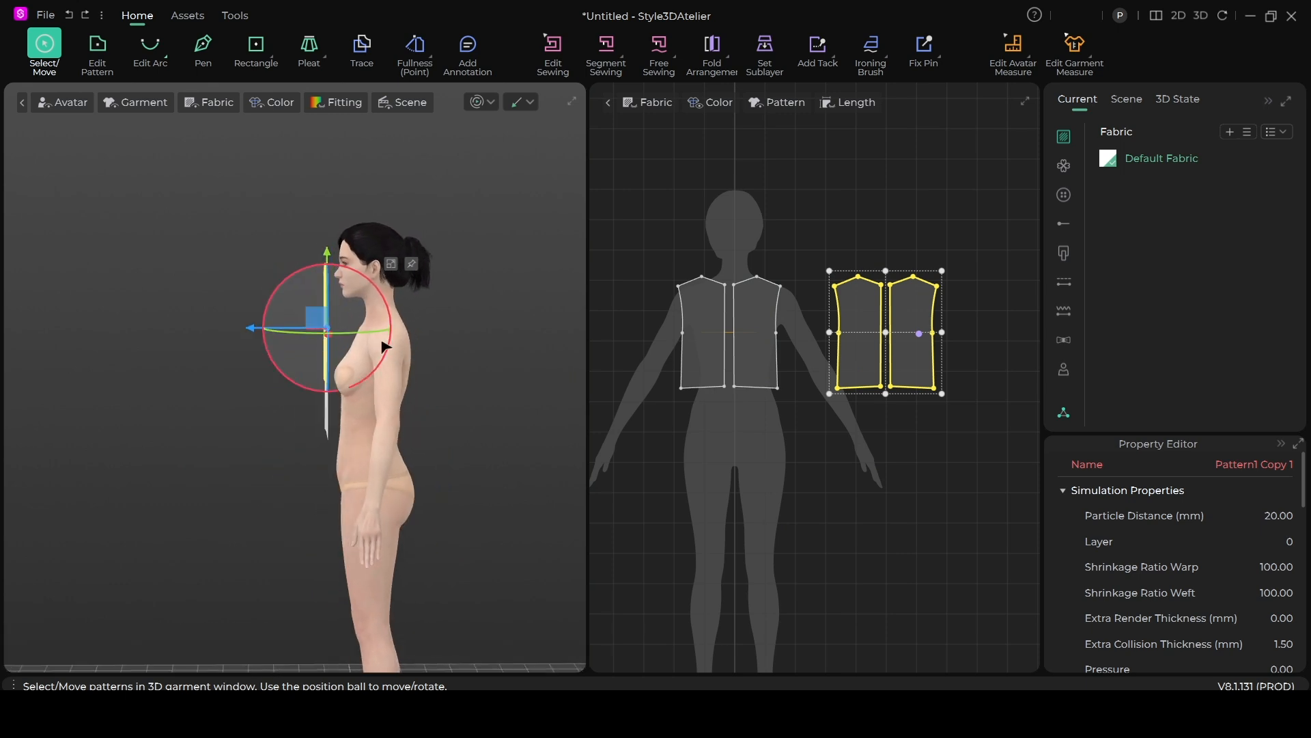
pyautogui.moveTo(316, 318); pyautogui.dragTo(427, 378)
pyautogui.moveTo(476, 473); pyautogui.dragTo(301, 477, button='right')
pyautogui.scroll(2, 408, 425)
pyautogui.moveTo(403, 412); pyautogui.dragTo(270, 361, button='middle')
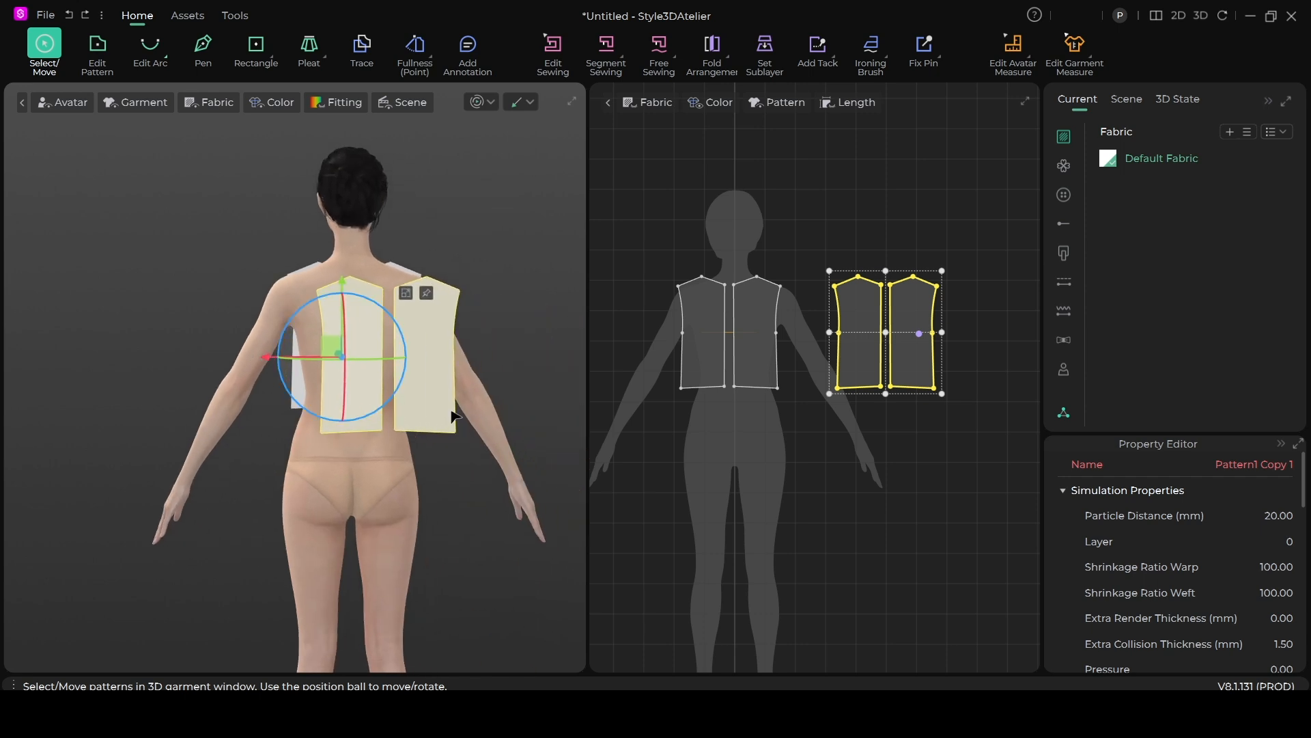
# Flip the back bodice pair horizontally in 3D and bring it closer to the avatar's back, centred and level with the front.
pyautogui.rightClick(424, 367)
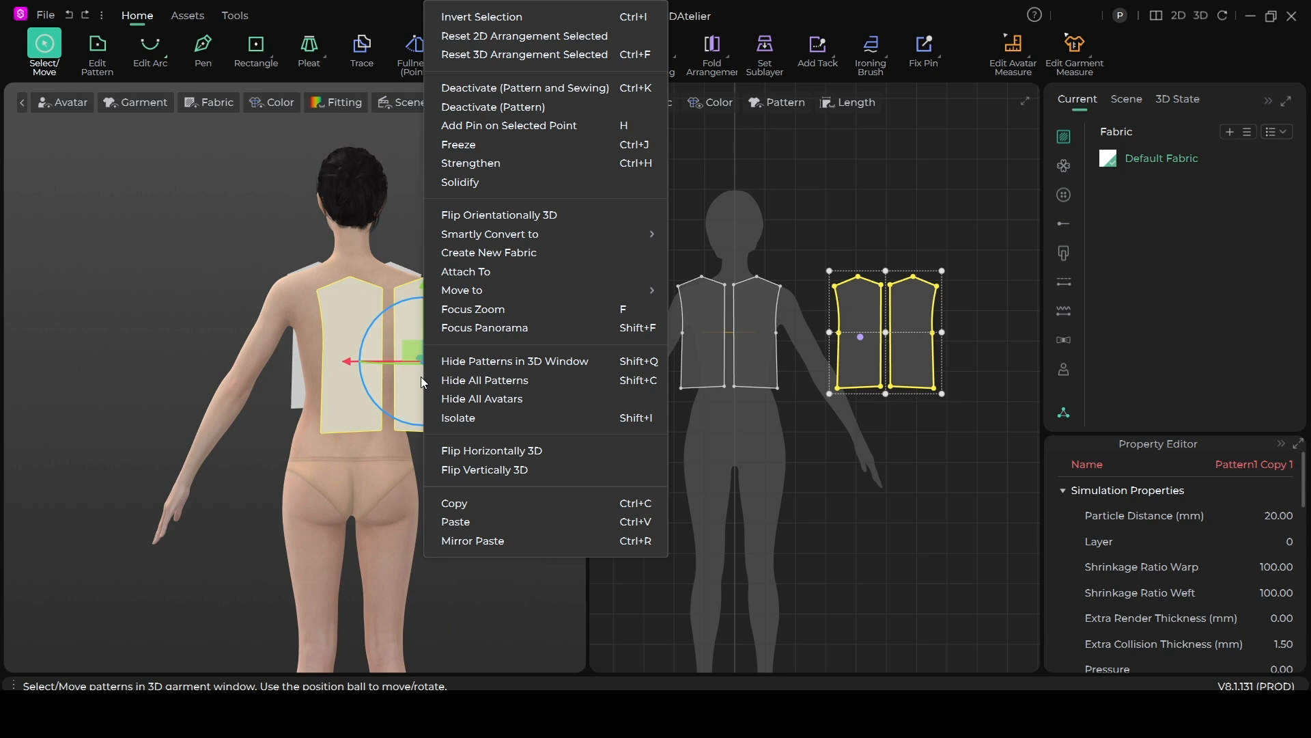
pyautogui.click(522, 452)
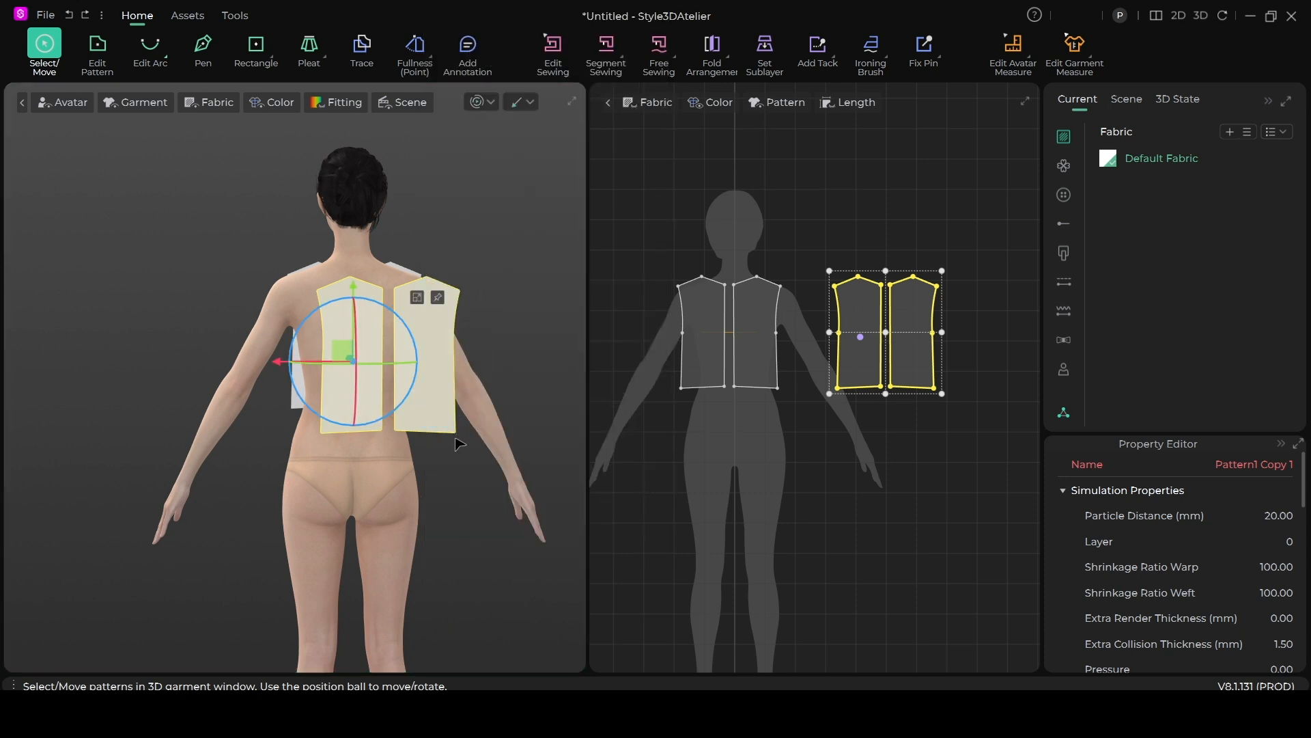
pyautogui.scroll(2, 321, 403)
pyautogui.moveTo(321, 403); pyautogui.dragTo(457, 437, button='right')
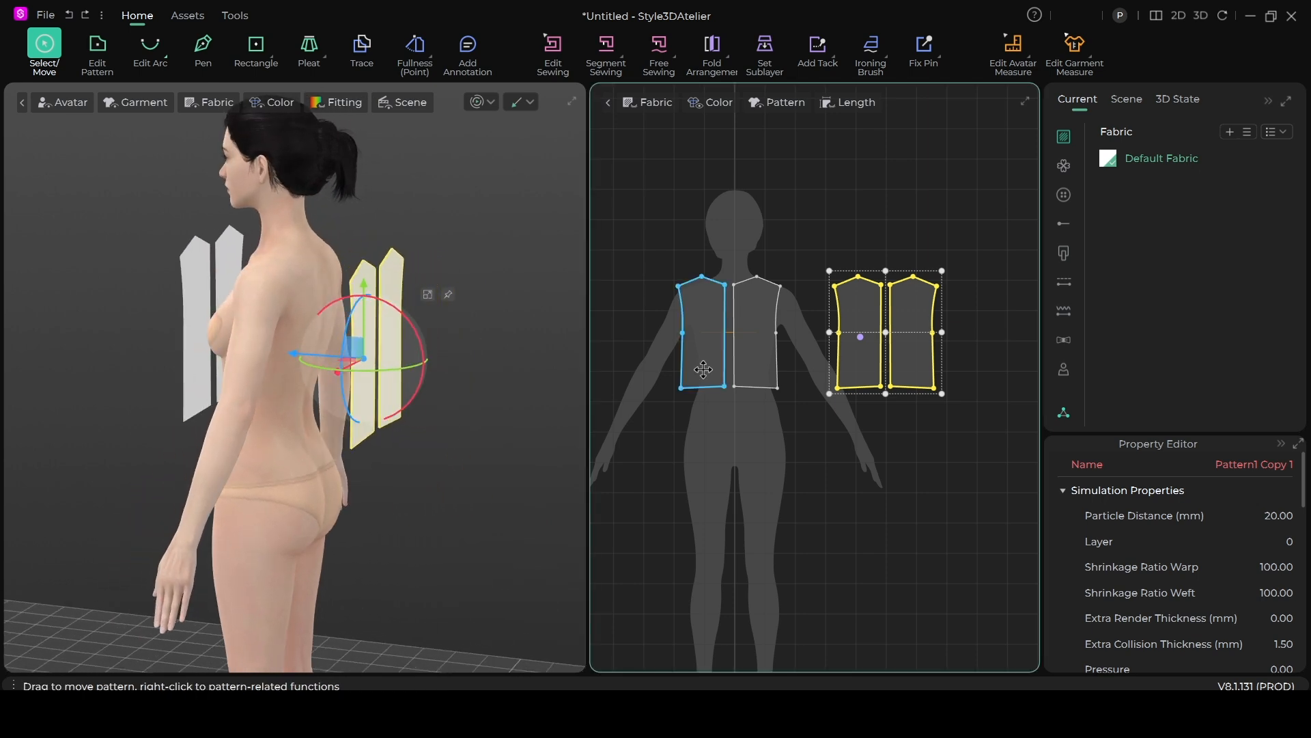
pyautogui.moveTo(374, 281); pyautogui.dragTo(342, 265)
pyautogui.moveTo(399, 351); pyautogui.dragTo(297, 345, button='right')
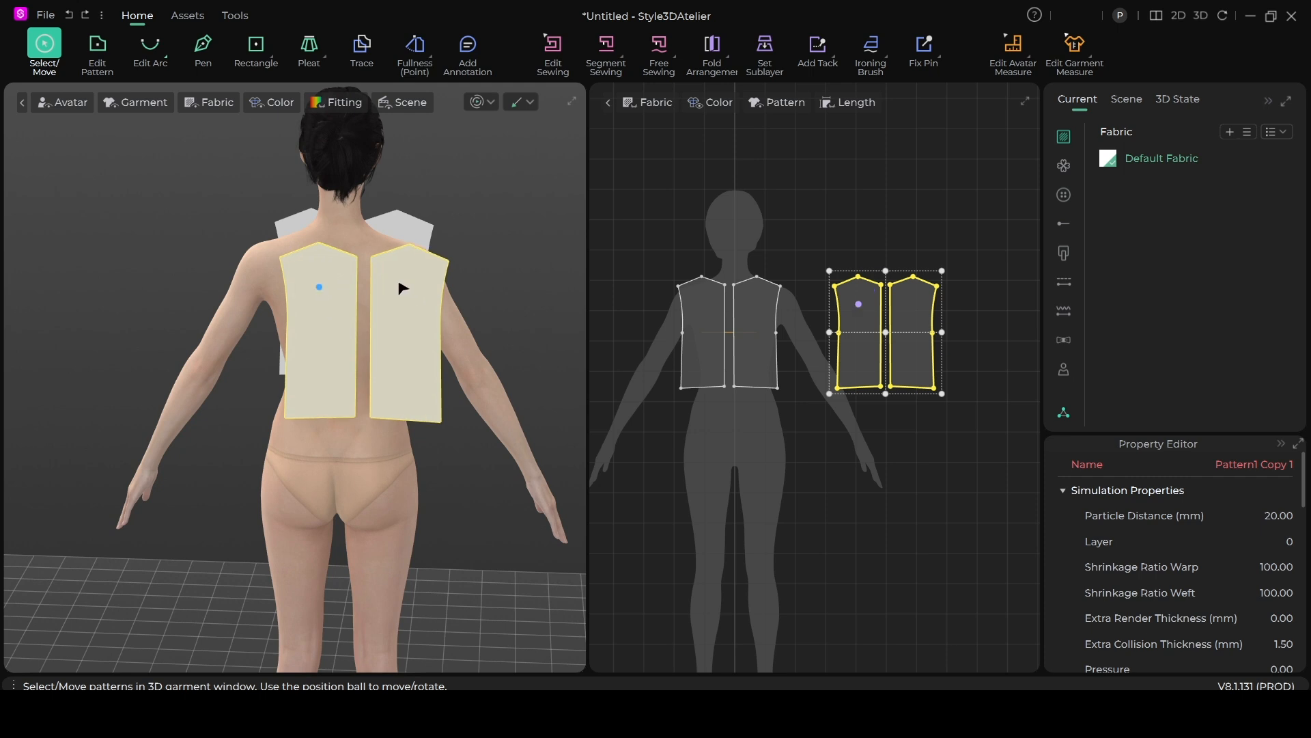
pyautogui.moveTo(432, 317); pyautogui.dragTo(404, 290)
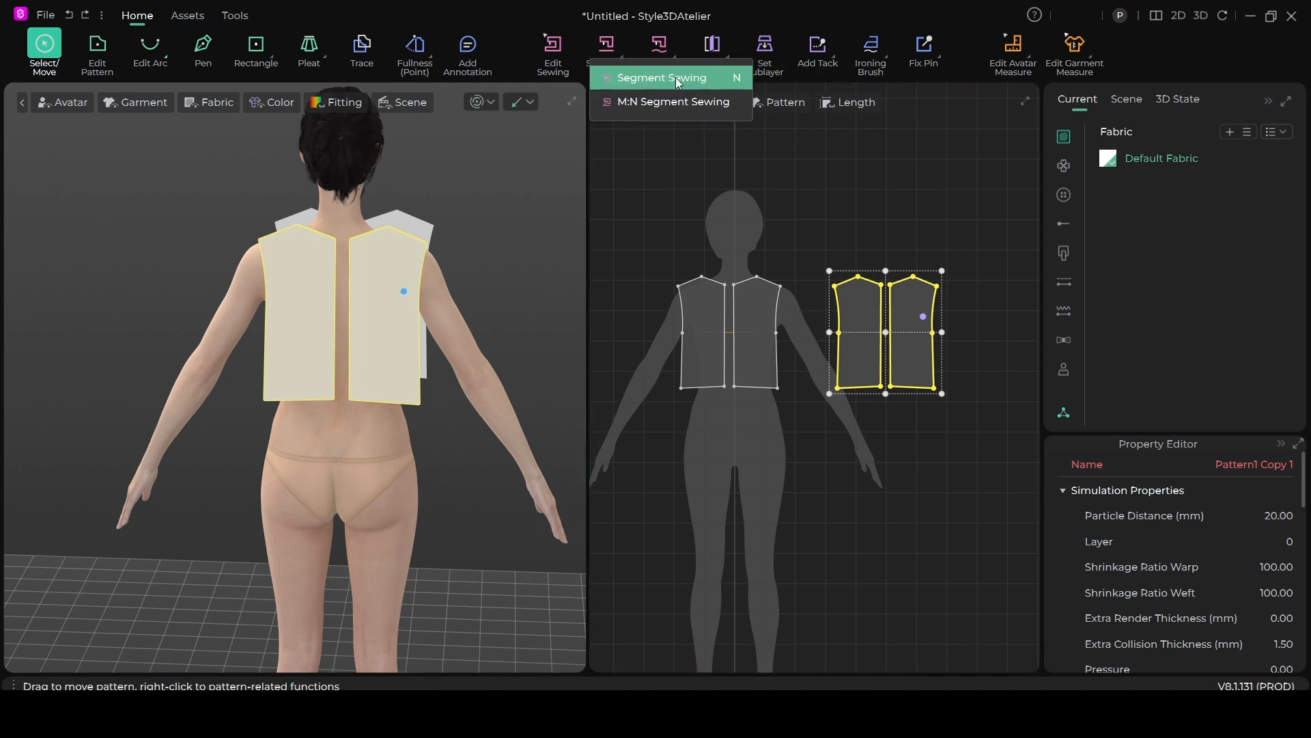
# Join the centre edges of the back pair and of the front pair with Segment Sewing.
pyautogui.click(605, 46)
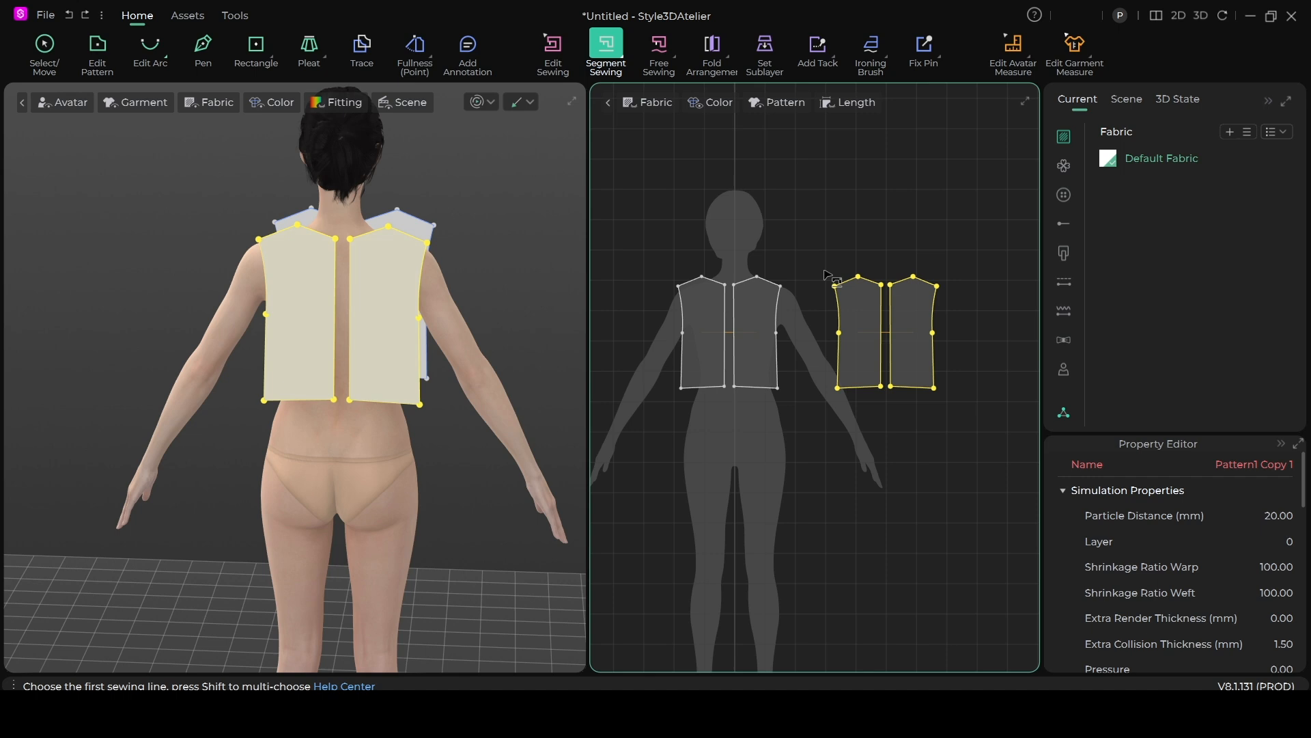
pyautogui.click(882, 317)
pyautogui.click(890, 315)
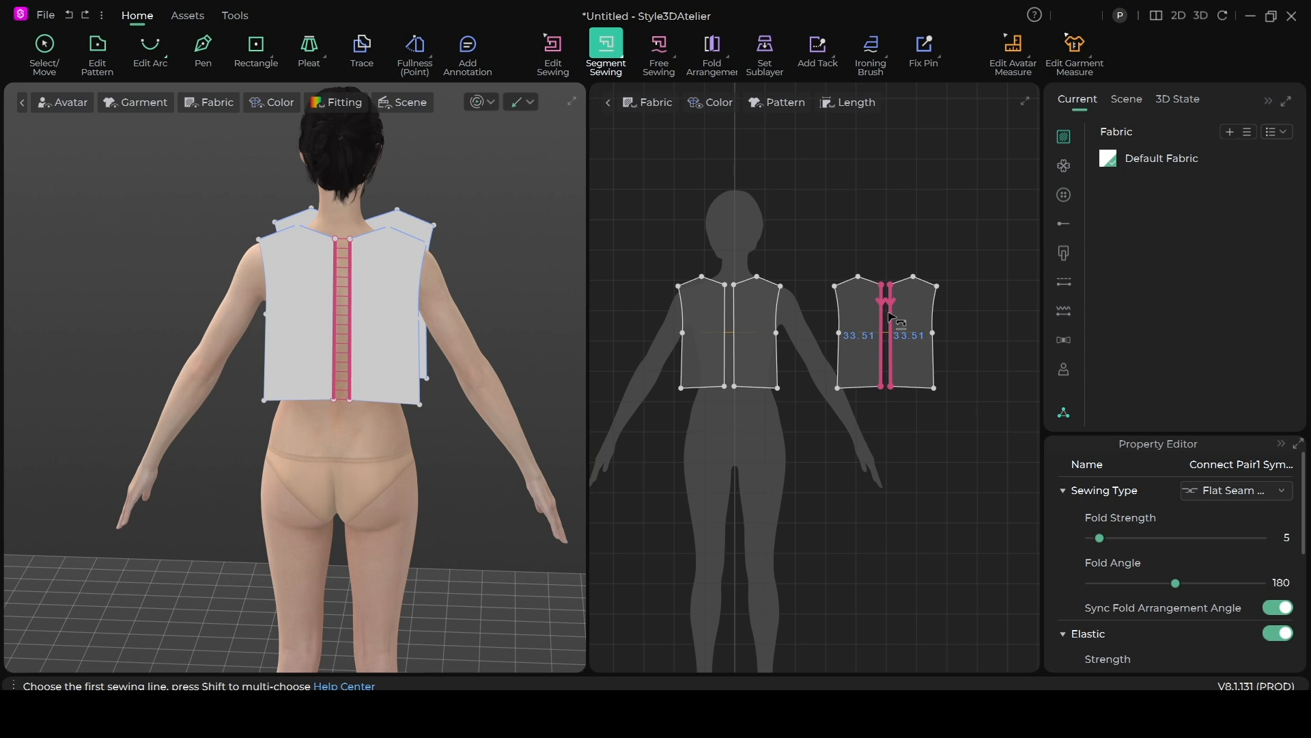
pyautogui.click(725, 312)
pyautogui.click(735, 306)
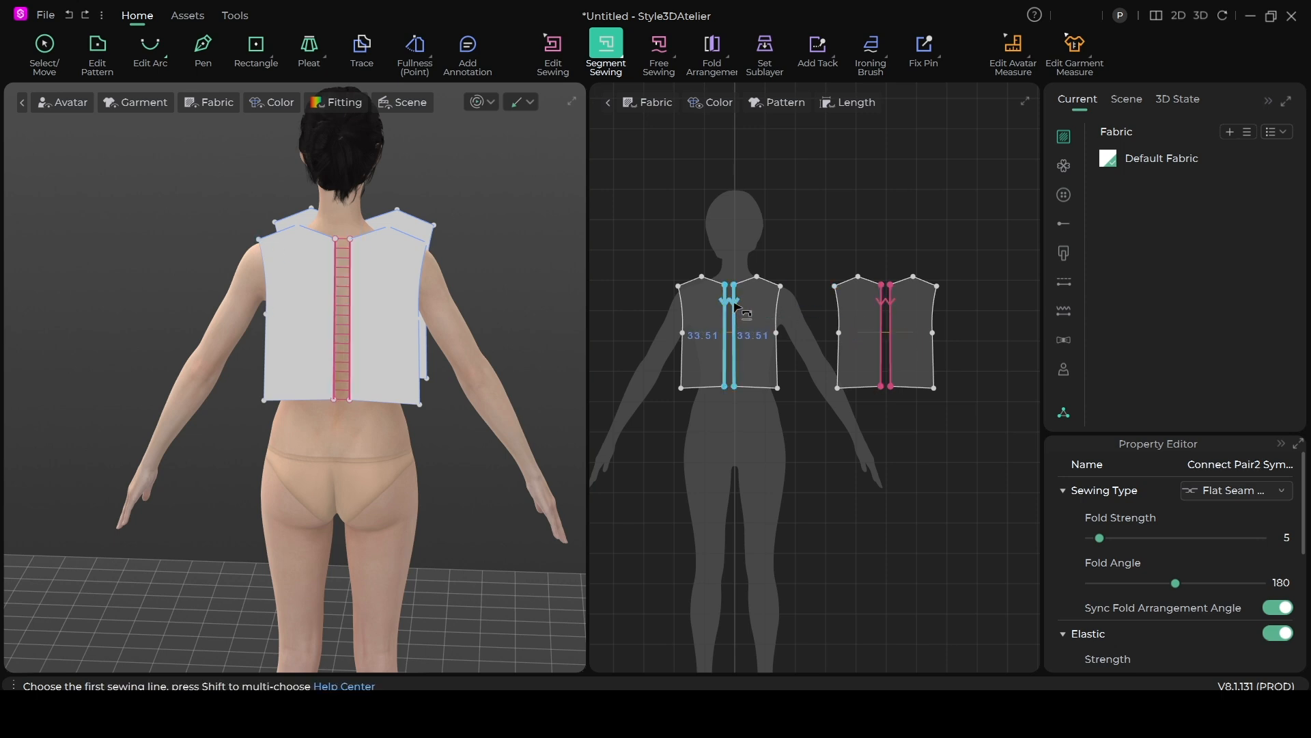
# Sew the front and back side edges together below the underarm on both sides of the top.
pyautogui.moveTo(437, 342); pyautogui.dragTo(123, 350, button='right')
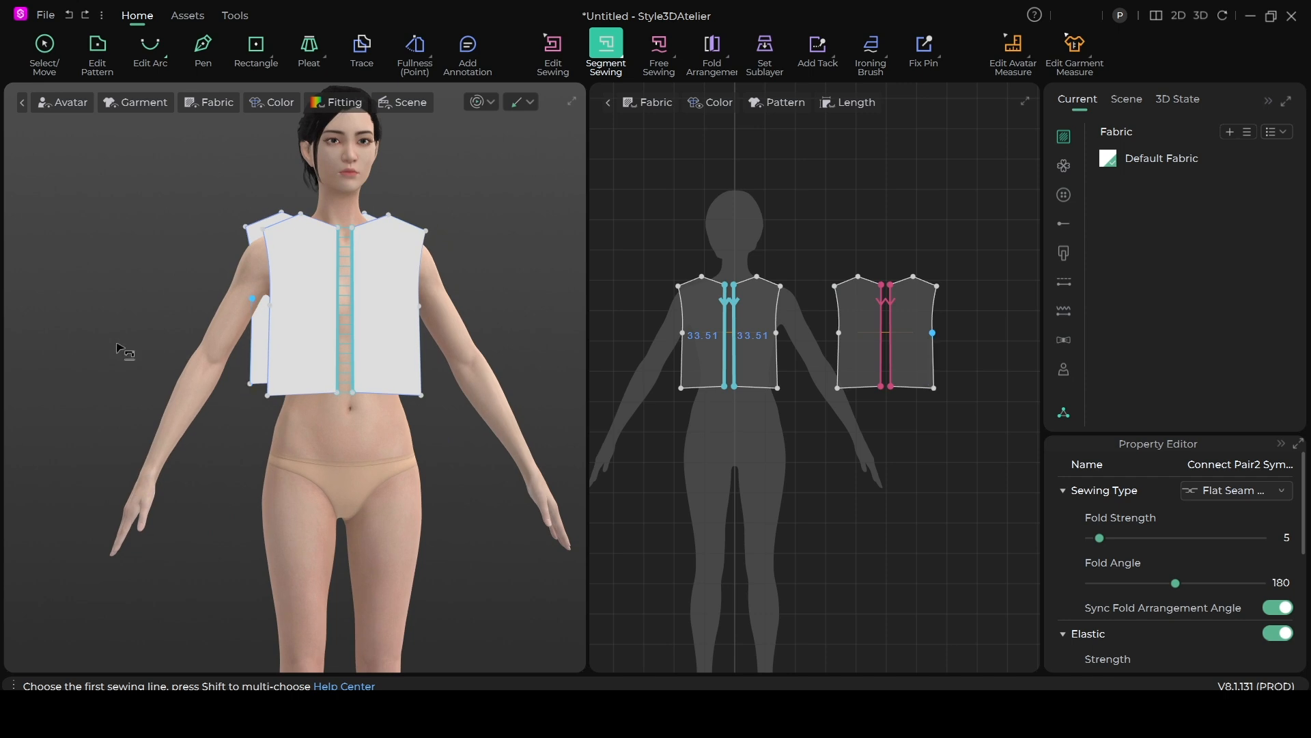
pyautogui.click(262, 367)
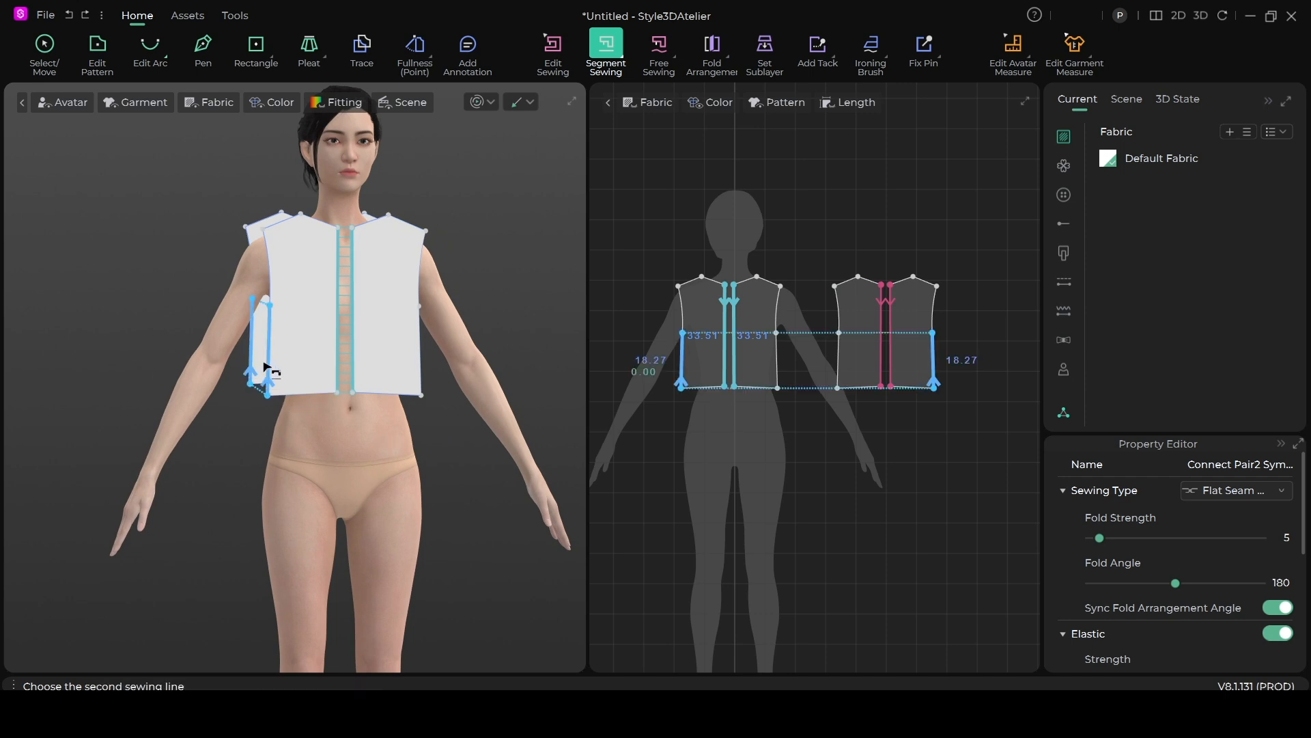
pyautogui.click(265, 365)
pyautogui.moveTo(477, 421); pyautogui.dragTo(154, 427, button='right')
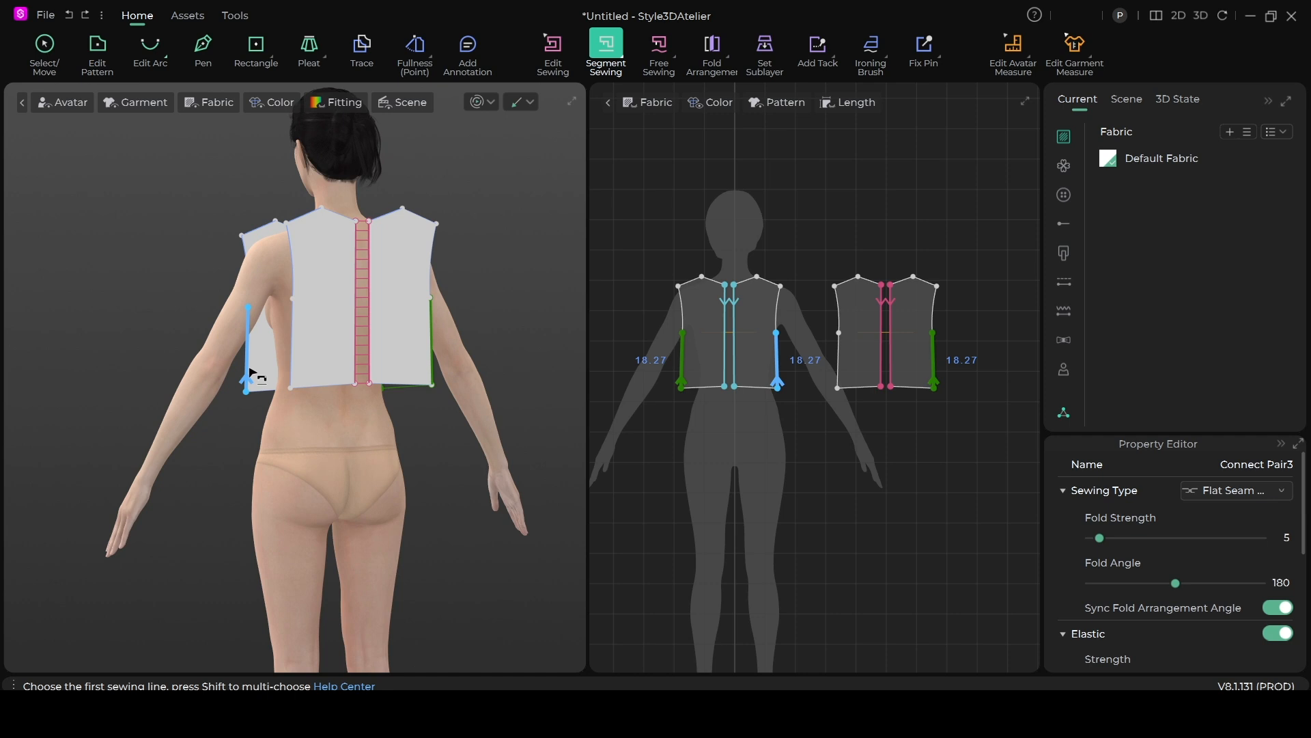
pyautogui.click(249, 375)
pyautogui.click(290, 368)
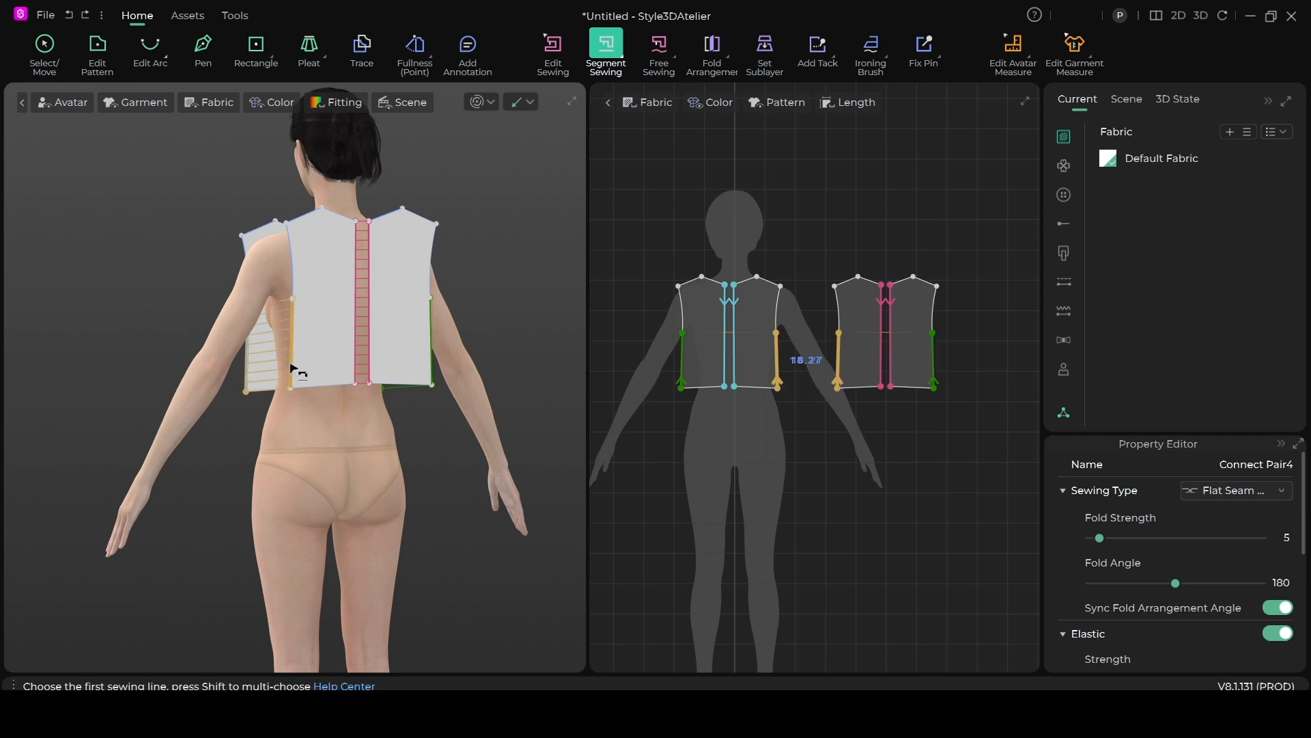
# Sew the front shoulder edges to the matching back shoulder edges on both sides.
pyautogui.moveTo(286, 375); pyautogui.dragTo(517, 418, button='right')
pyautogui.click(338, 285)
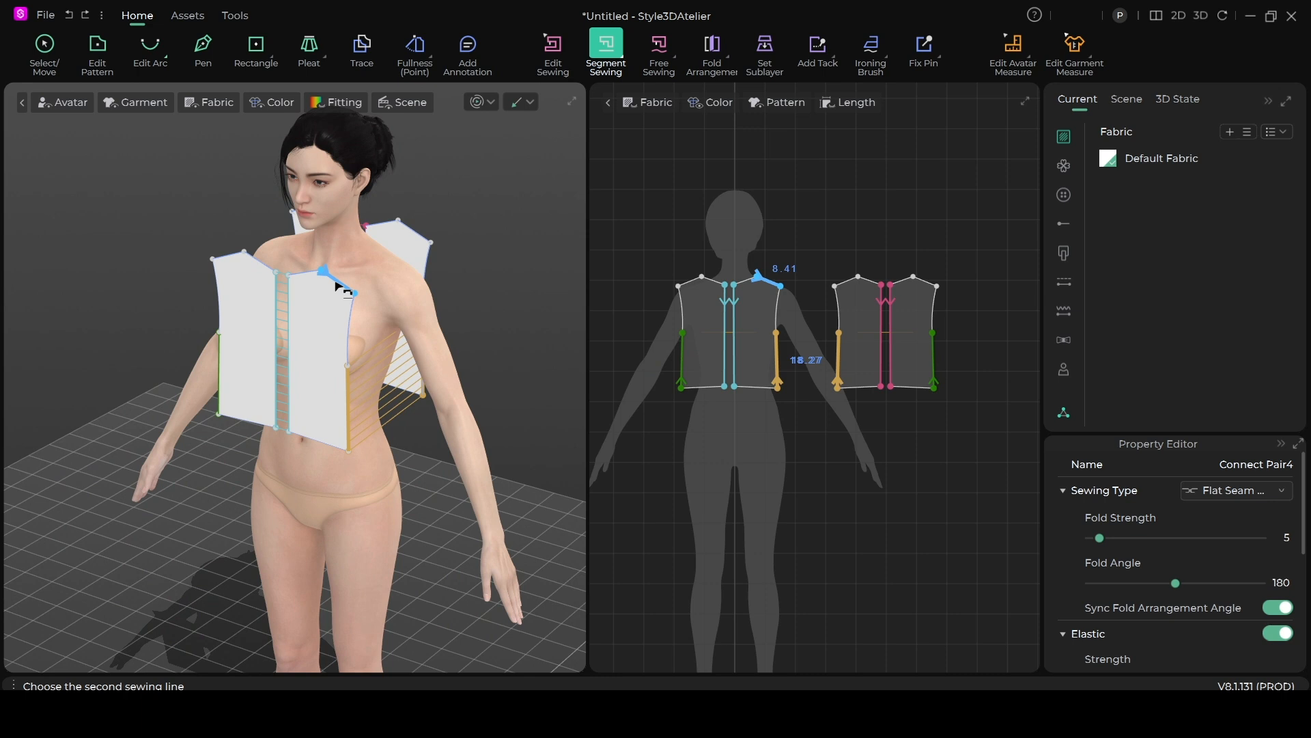
pyautogui.click(413, 232)
pyautogui.moveTo(413, 233); pyautogui.dragTo(290, 317, button='right')
pyautogui.click(250, 258)
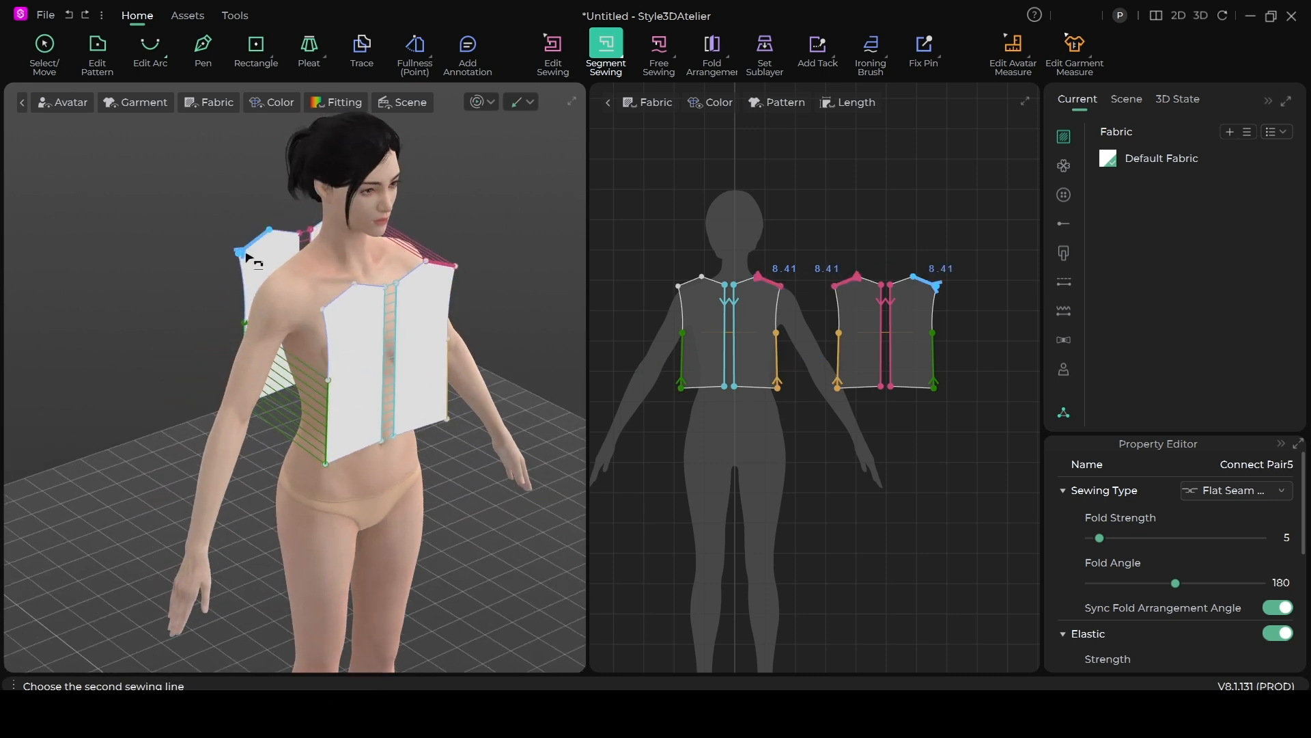
pyautogui.click(328, 310)
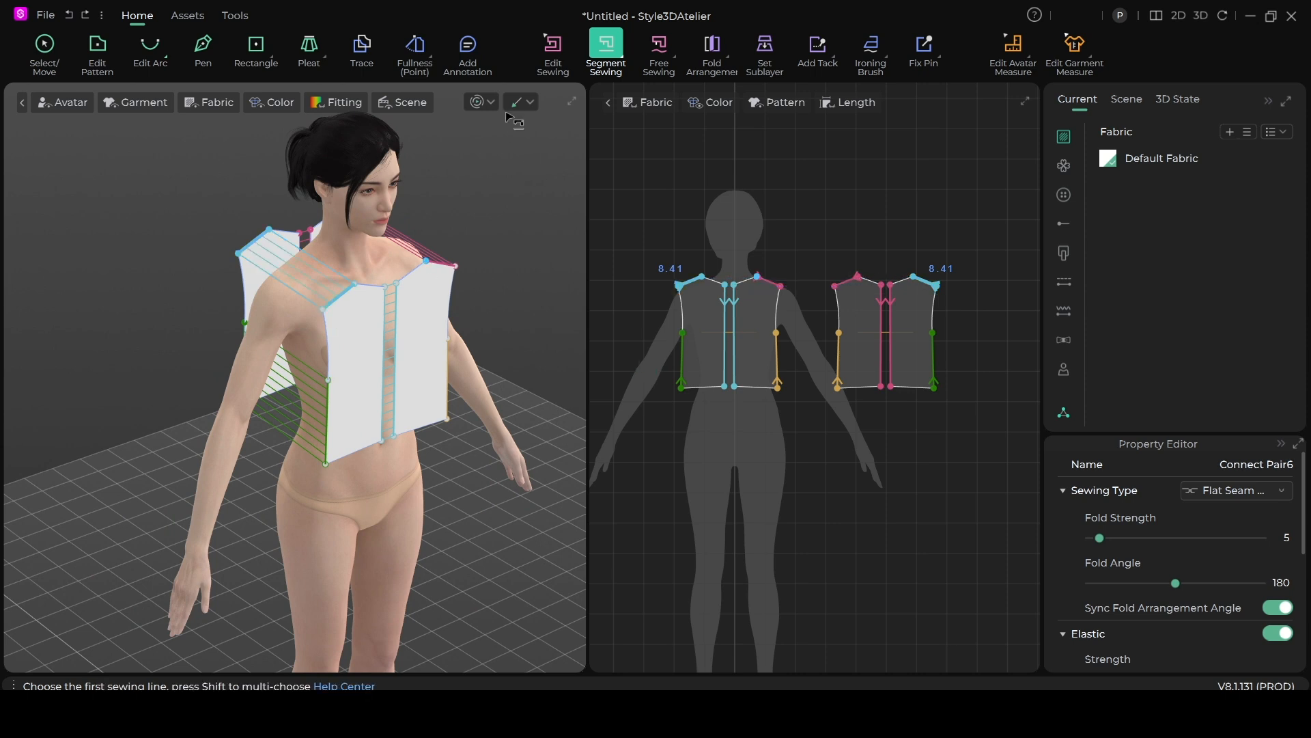
# Simulate the sewn top on the avatar, tug the front hem to settle it, and check the fit around the bust.
pyautogui.press('space')
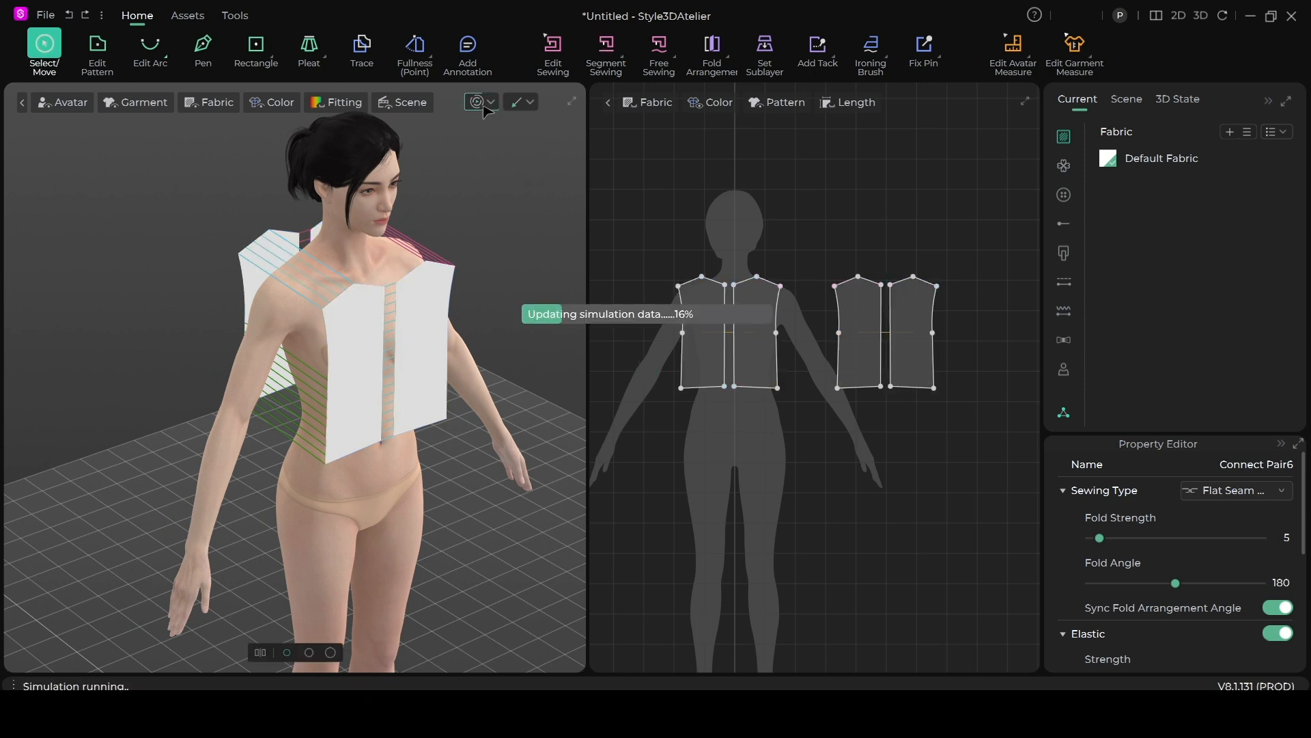
pyautogui.moveTo(418, 312); pyautogui.dragTo(331, 389, button='right')
pyautogui.click(326, 396)
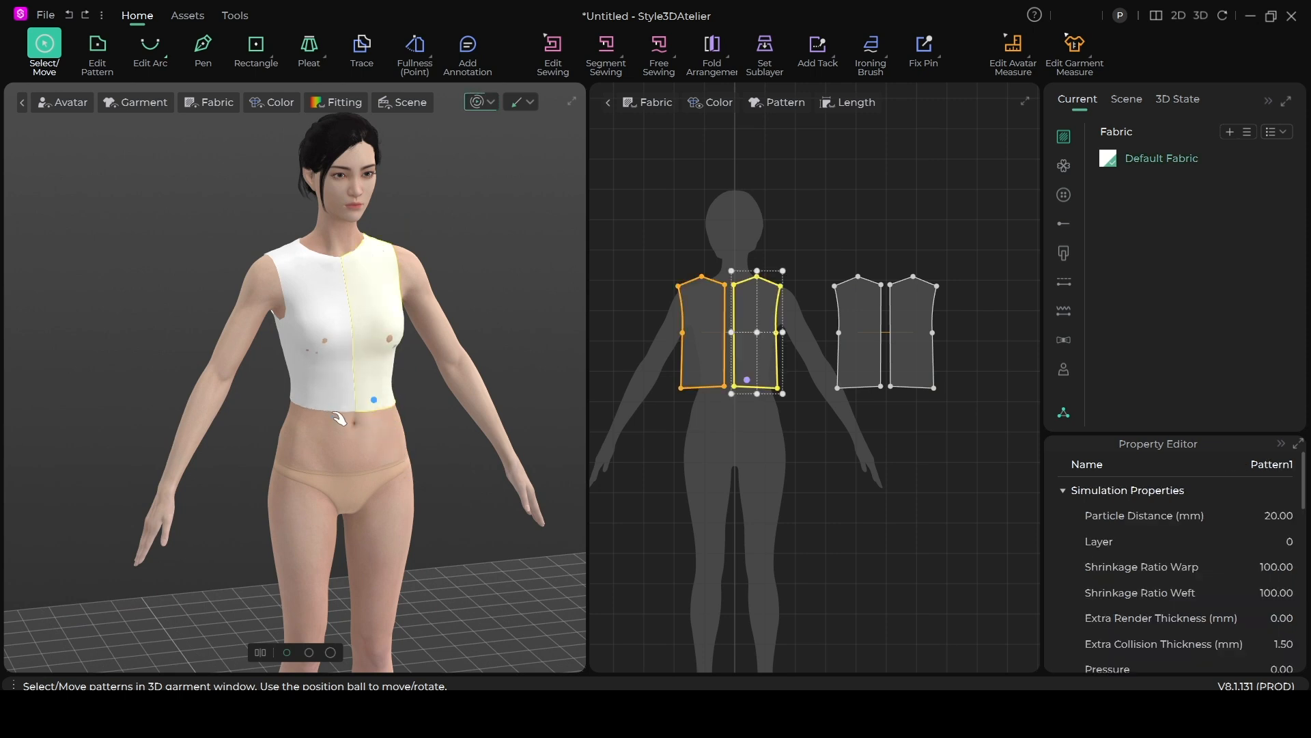
pyautogui.moveTo(326, 396)
pyautogui.mouseDown()
pyautogui.moveTo(304, 448)
pyautogui.moveTo(345, 408)
pyautogui.mouseUp()
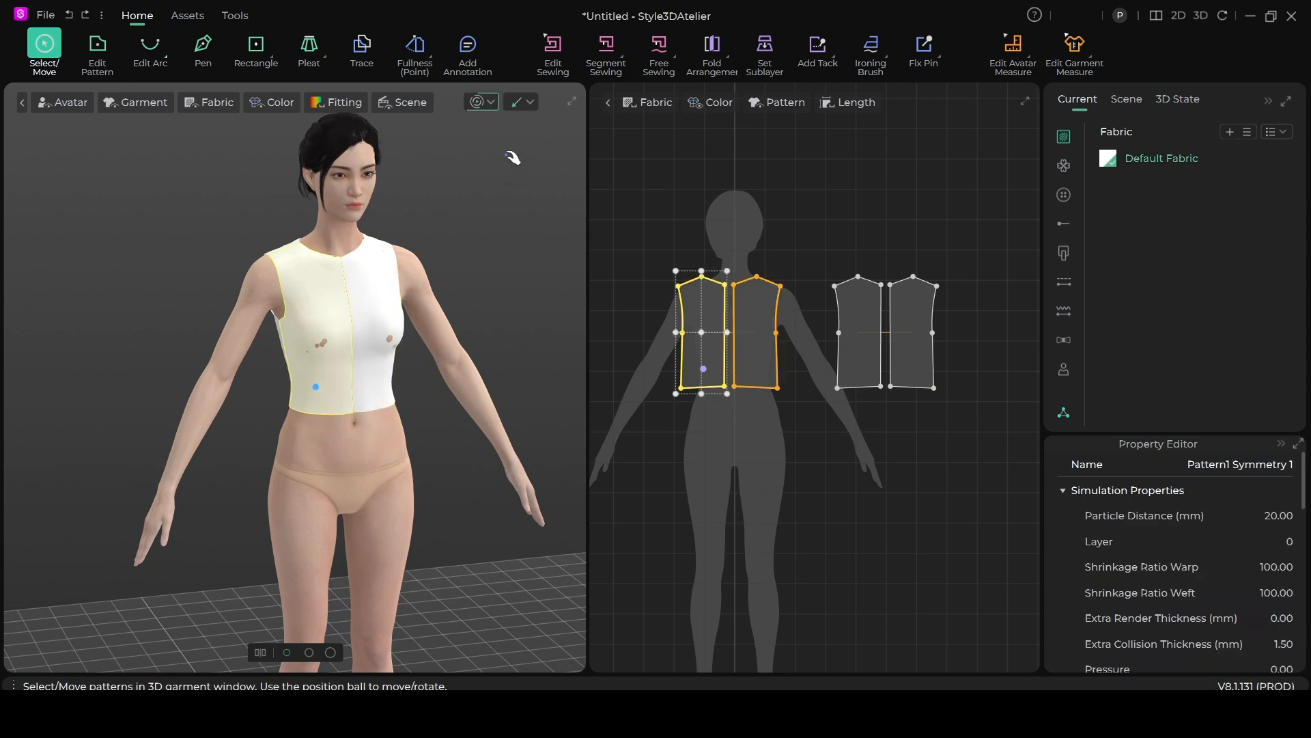
pyautogui.press('n')
pyautogui.scroll(5, 459, 383)
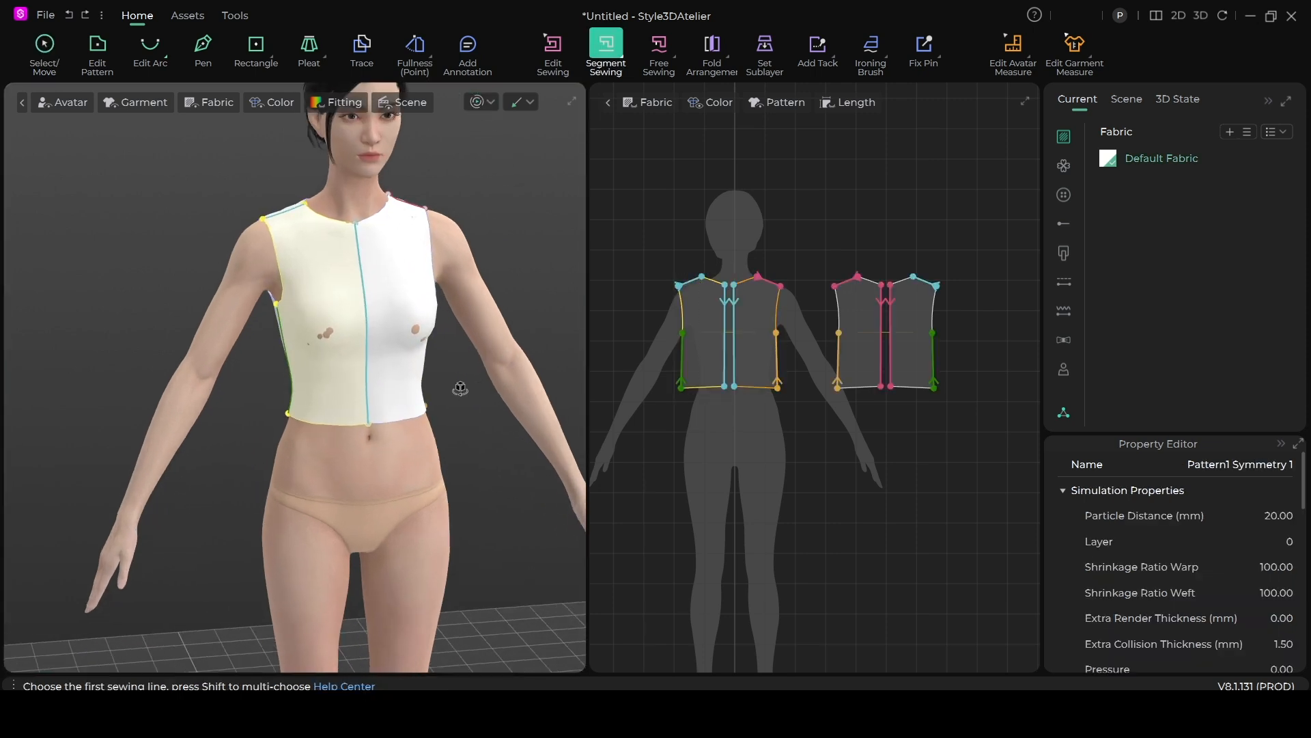
pyautogui.moveTo(407, 369)
pyautogui.mouseDown(button='right')
pyautogui.moveTo(356, 399)
pyautogui.moveTo(410, 383)
pyautogui.mouseUp(button='right')
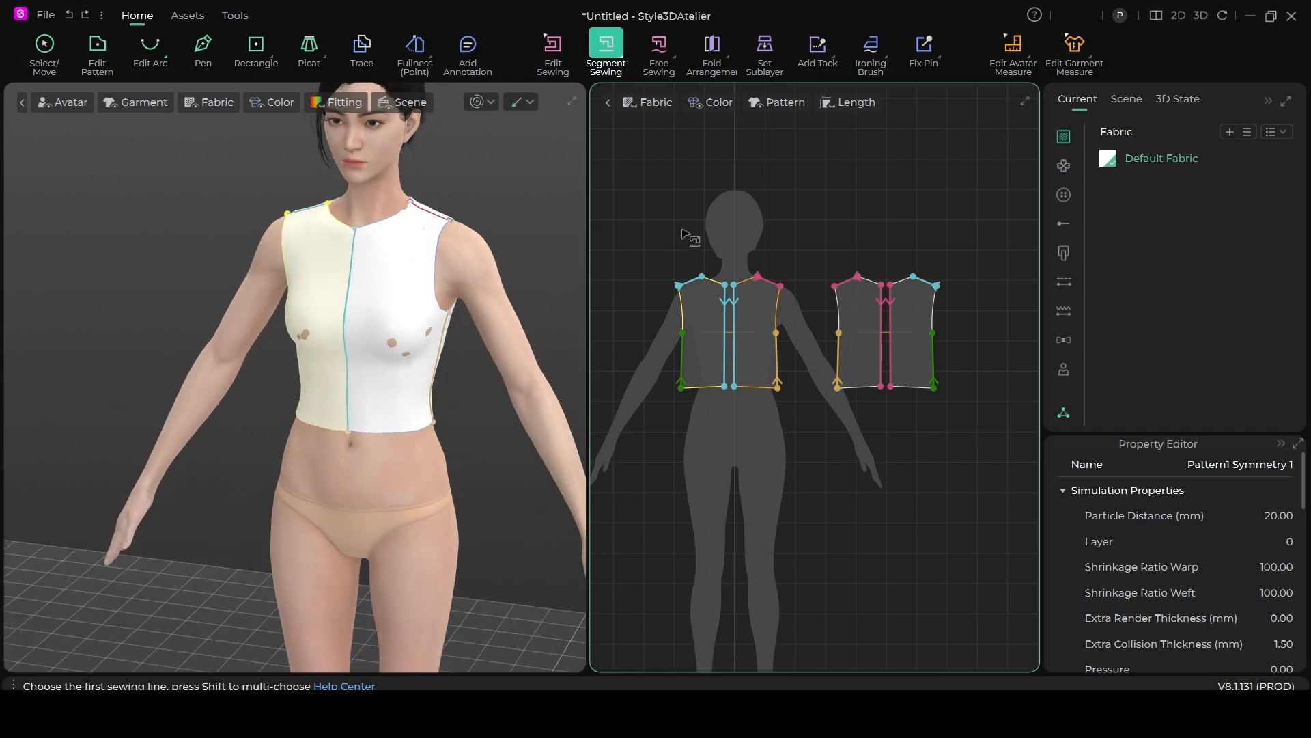
# Select all four bodice pieces and scale them slightly wider horizontally, symmetrically about an activated centre pivot.
pyautogui.click(43, 45)
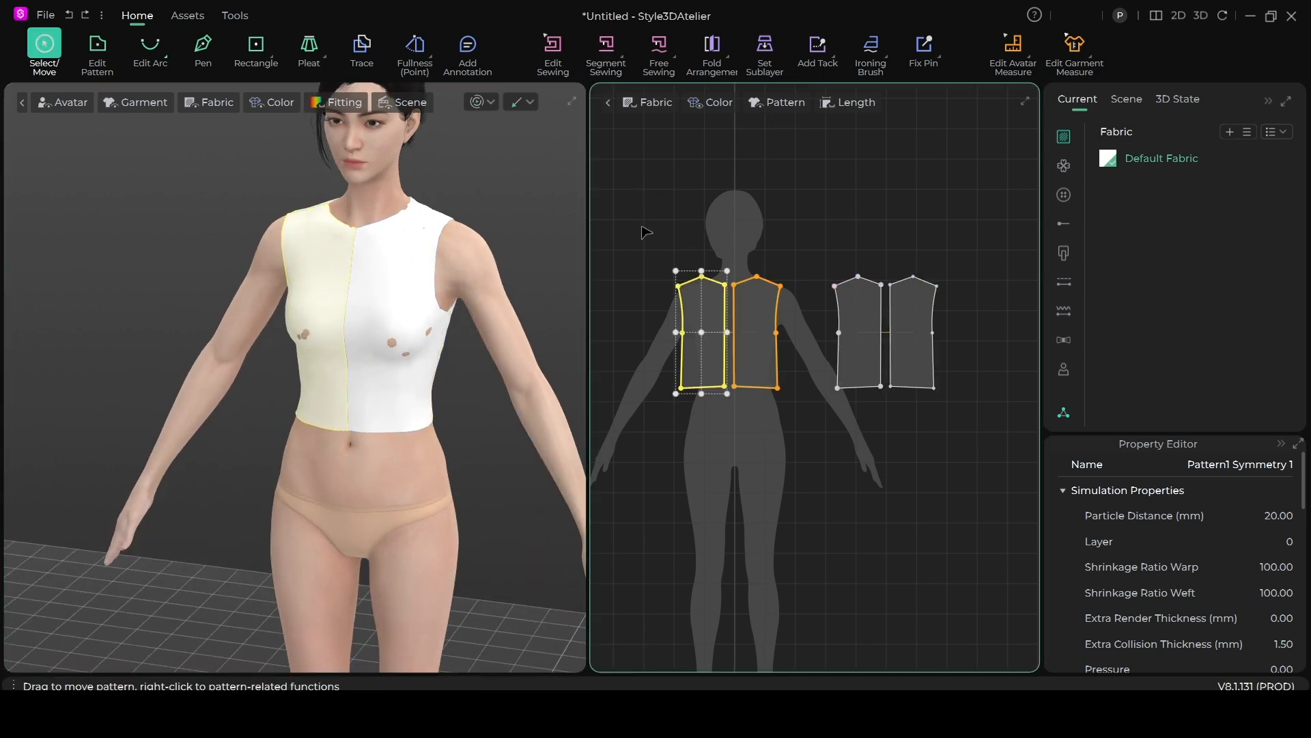
pyautogui.moveTo(638, 219); pyautogui.dragTo(963, 512)
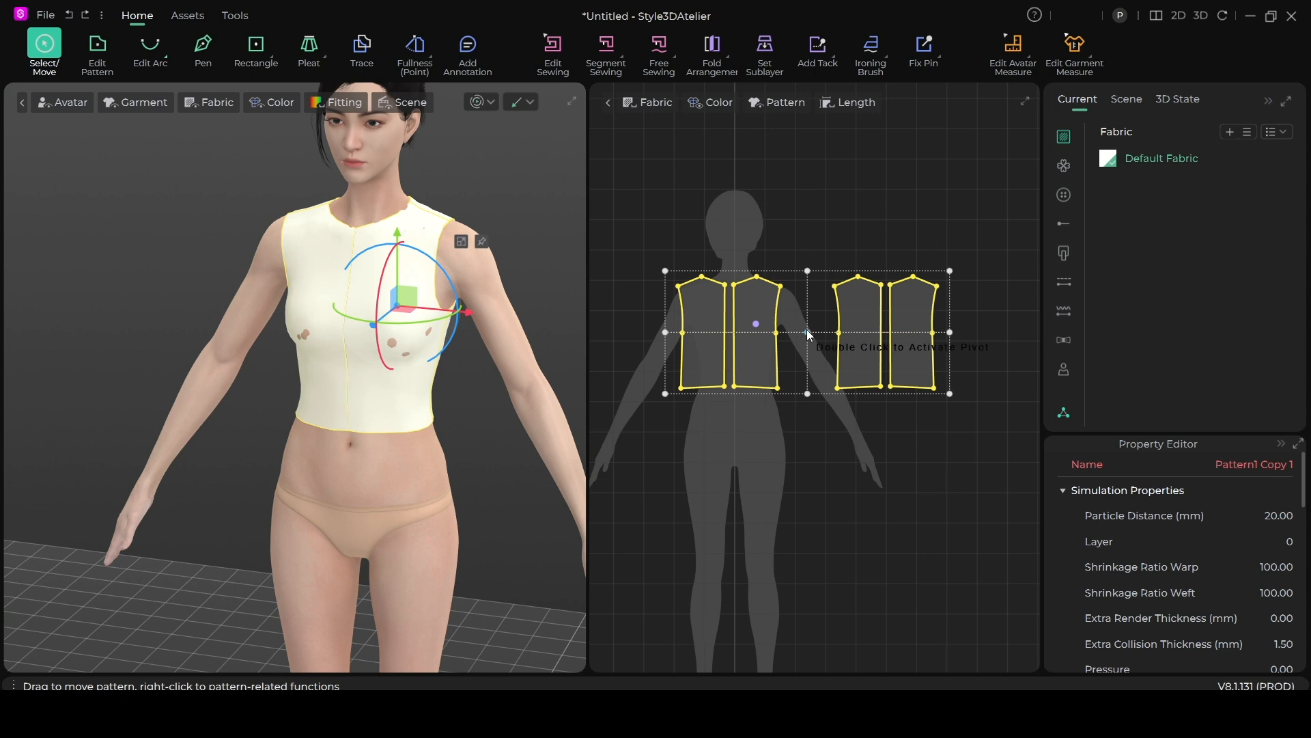
pyautogui.moveTo(806, 331); pyautogui.dragTo(807, 330)
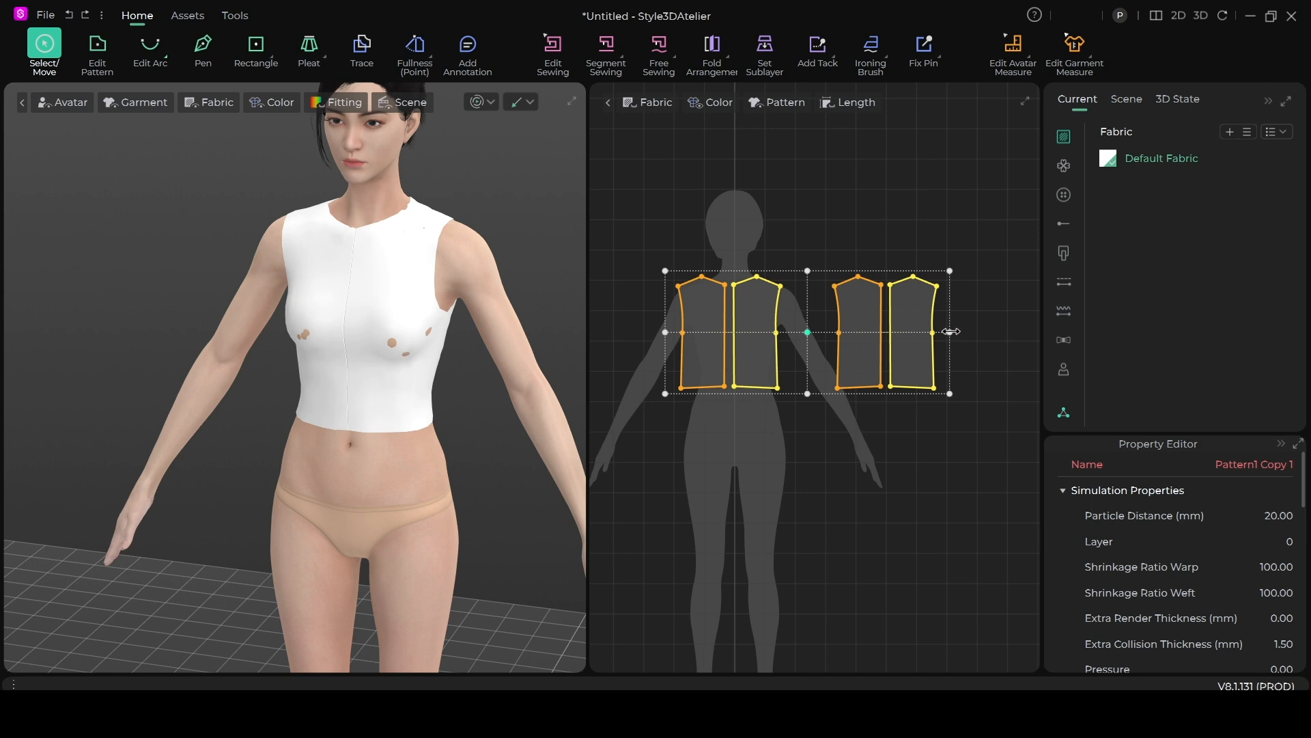
pyautogui.moveTo(950, 331); pyautogui.dragTo(981, 332)
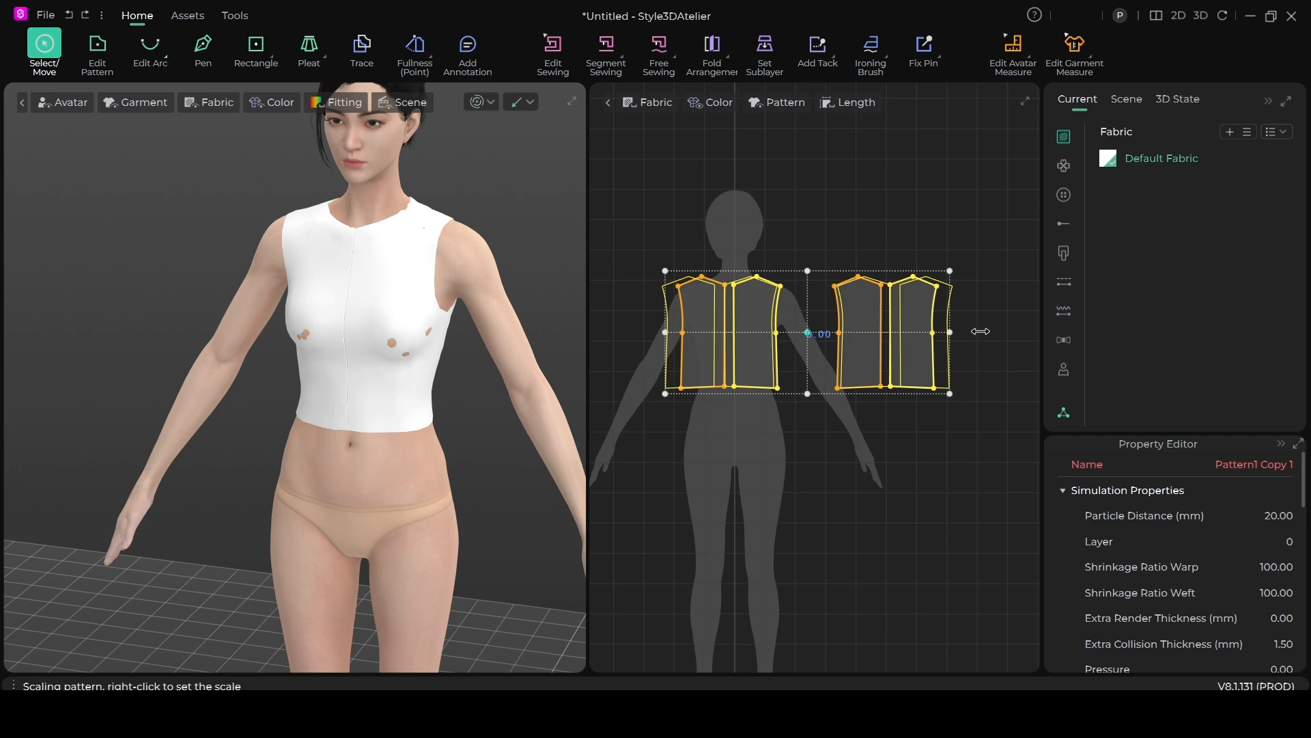
pyautogui.moveTo(981, 331); pyautogui.dragTo(984, 331)
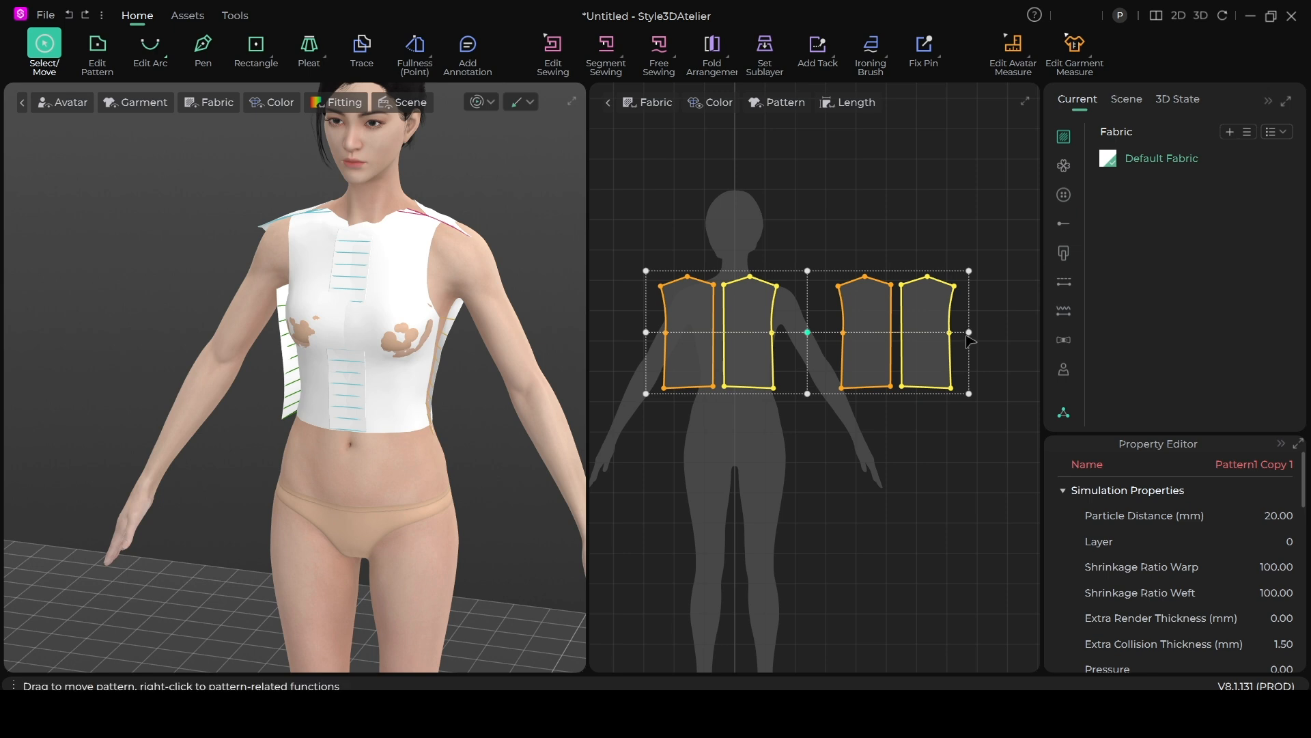
# Simulate the widened top and pull the front pieces down at the hem to smooth the drape, ending with the simulation stopped.
pyautogui.click(472, 102)
pyautogui.moveTo(372, 404); pyautogui.dragTo(372, 447)
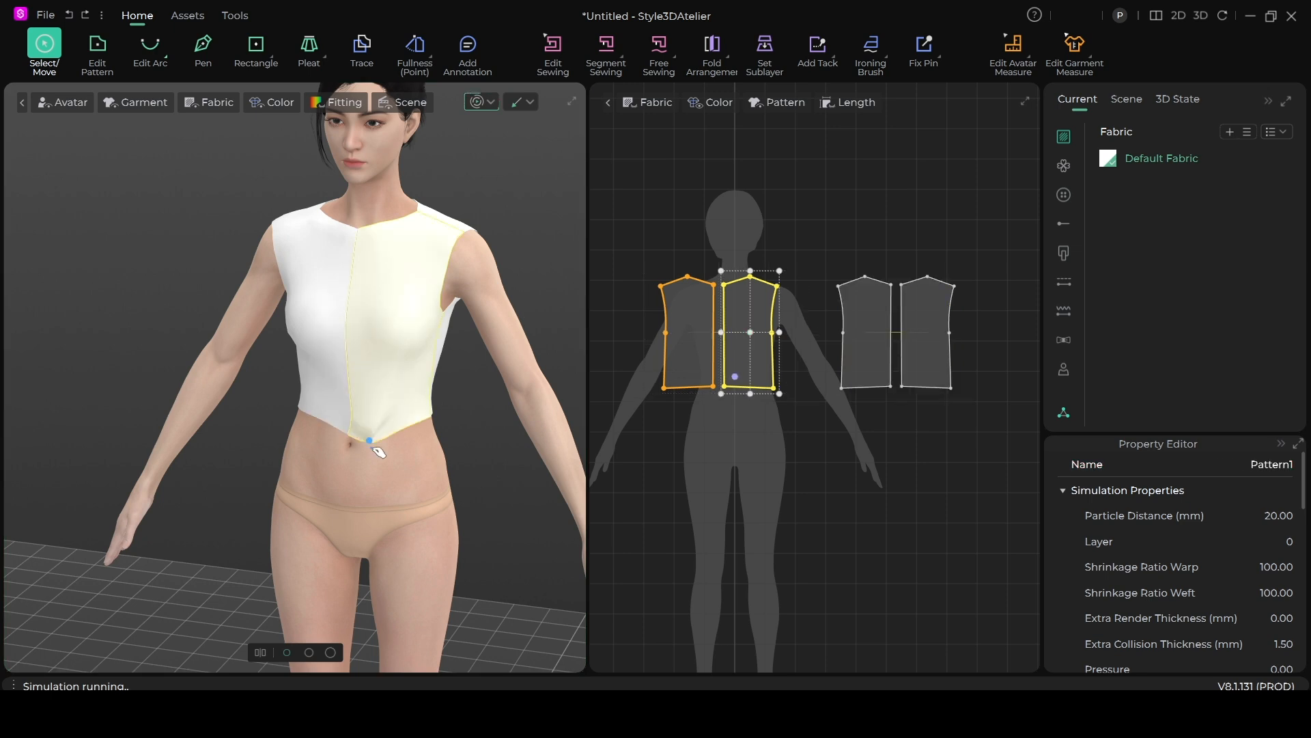
pyautogui.moveTo(310, 405); pyautogui.dragTo(302, 444)
pyautogui.moveTo(404, 383); pyautogui.dragTo(421, 409)
pyautogui.moveTo(438, 418); pyautogui.dragTo(463, 398, button='right')
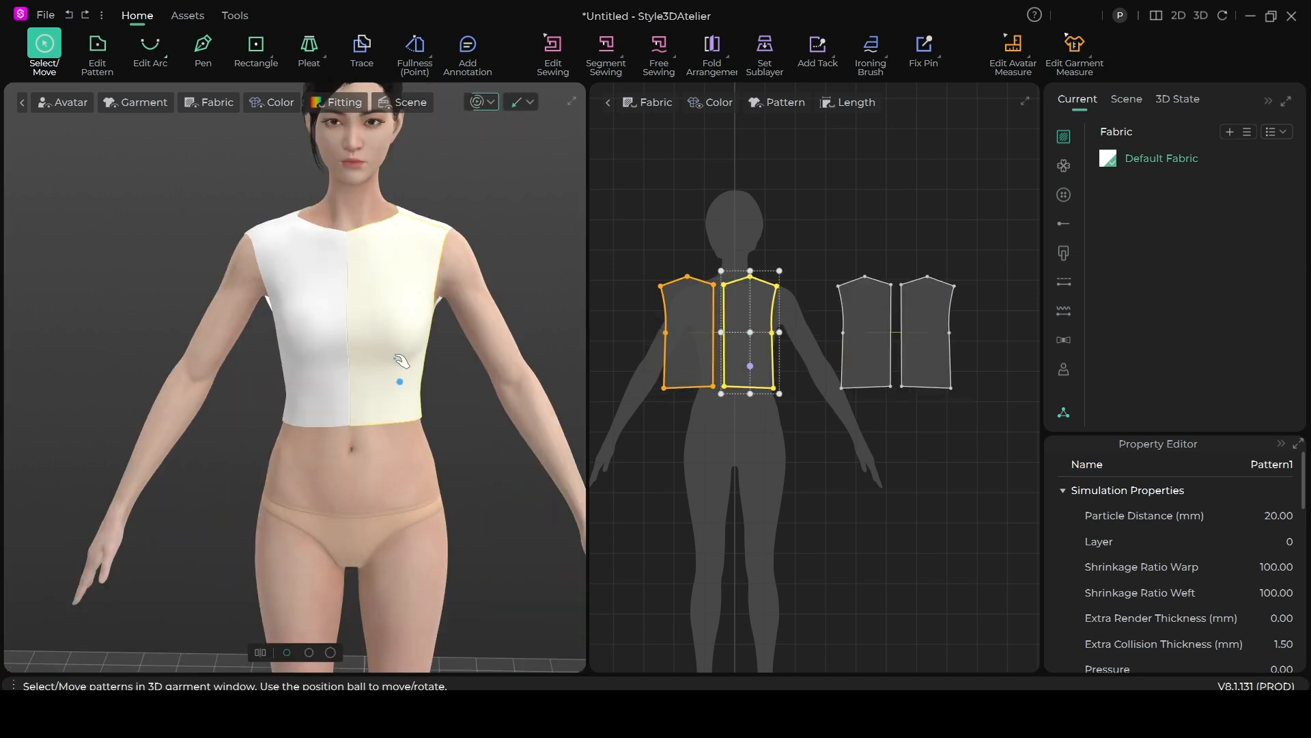
pyautogui.scroll(3, 394, 357)
pyautogui.moveTo(383, 282); pyautogui.dragTo(377, 357, button='middle')
pyautogui.moveTo(441, 351); pyautogui.dragTo(470, 351, button='right')
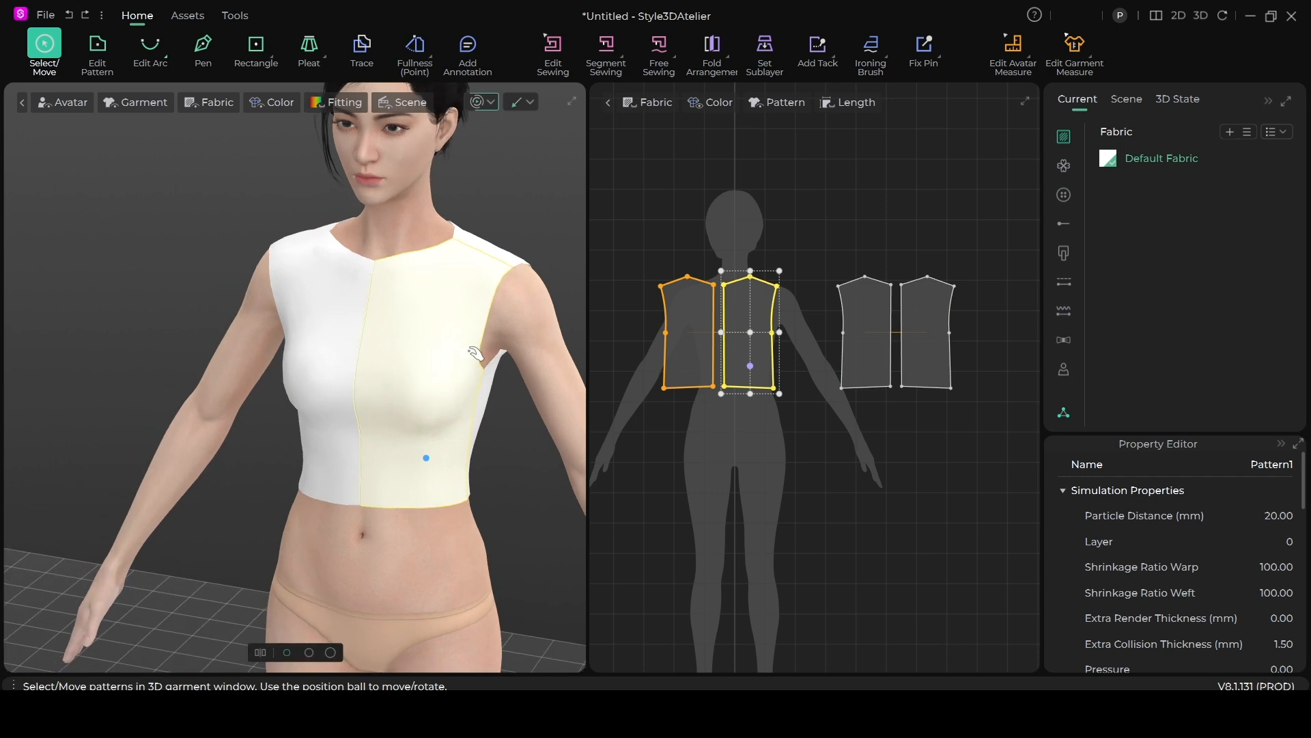
pyautogui.click(479, 103)
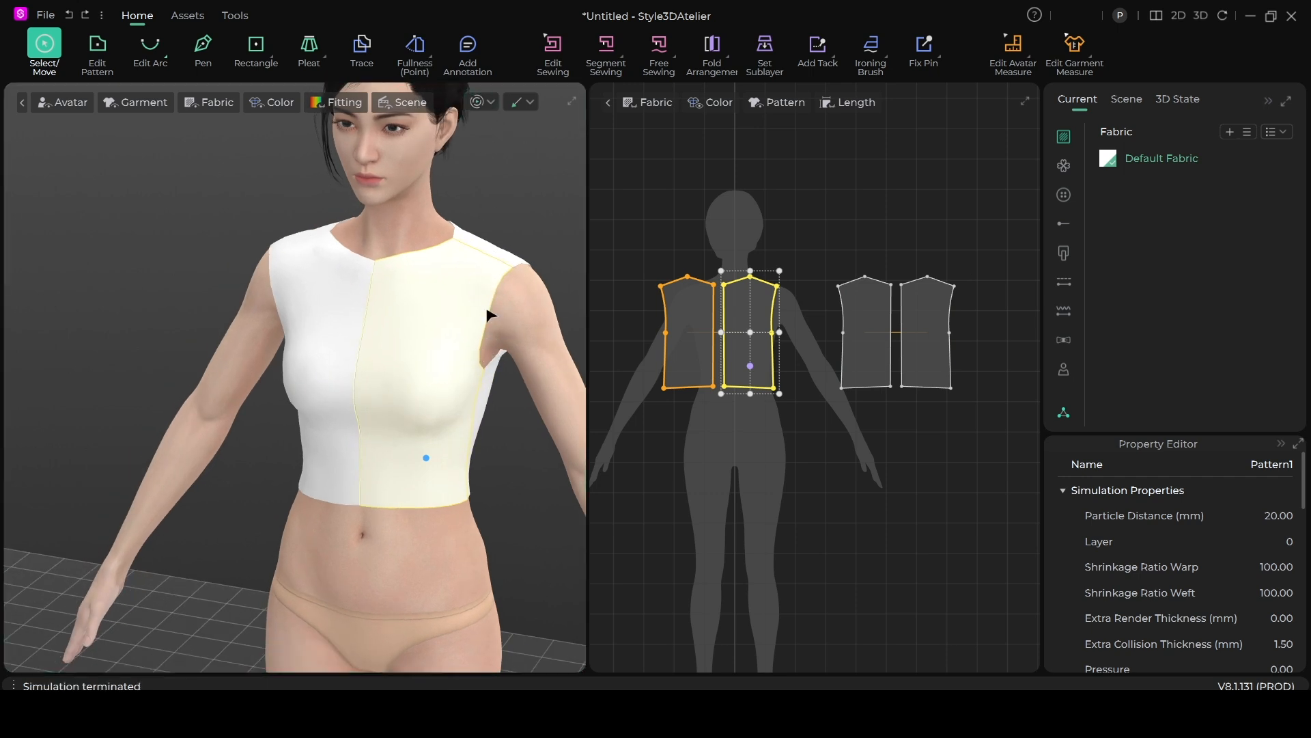
# Simulate the top again and tug the back piece at the armhole so it clears the avatar's arm.
pyautogui.moveTo(484, 333); pyautogui.dragTo(509, 181, button='right')
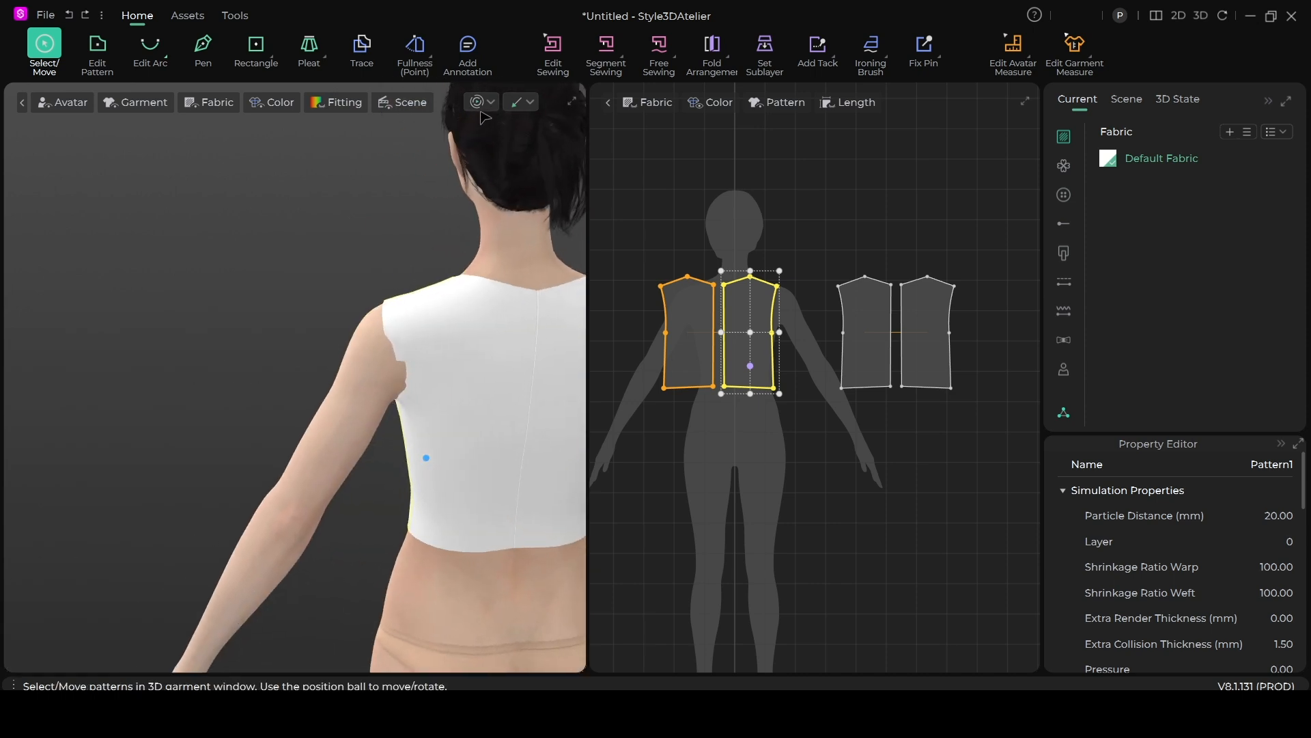
pyautogui.press('space')
pyautogui.click(418, 372)
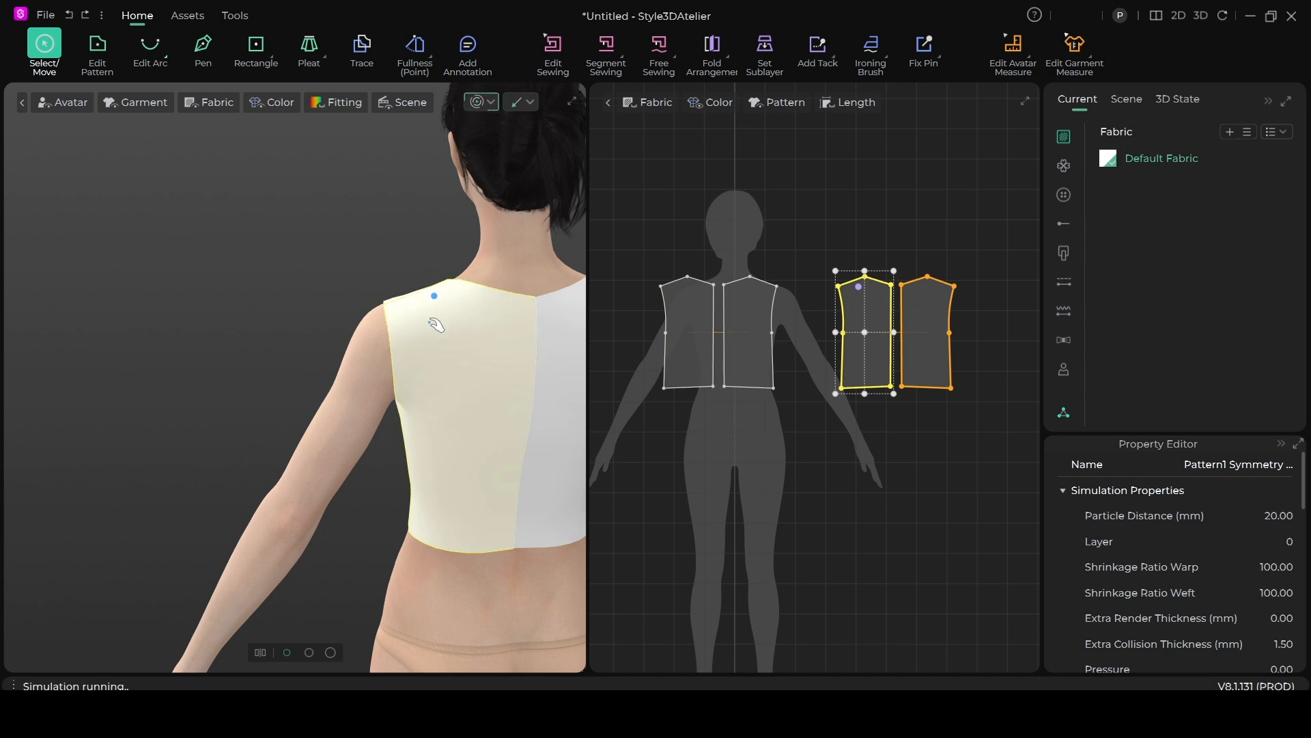
pyautogui.moveTo(346, 389); pyautogui.dragTo(550, 375, button='right')
pyautogui.press('space')
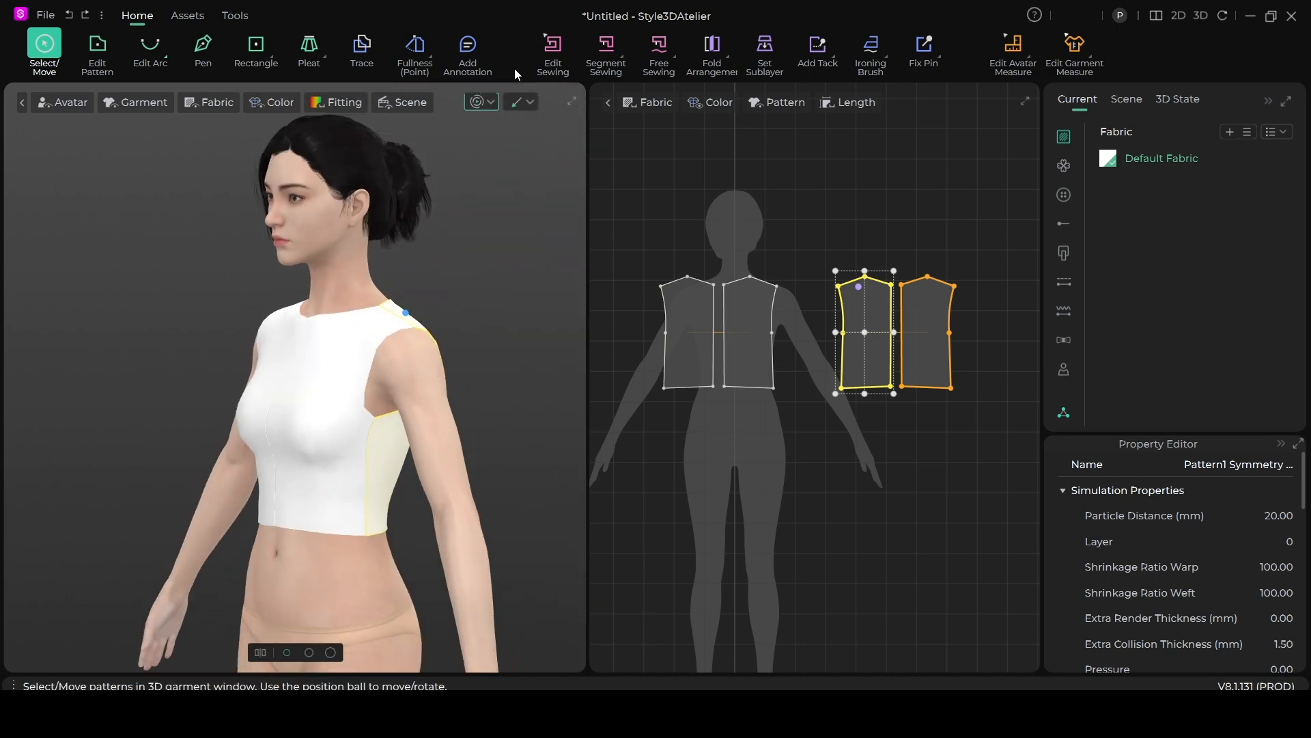
# Examine the simulated top's fit on the avatar from the side and the front.
pyautogui.scroll(2, 321, 381)
pyautogui.moveTo(321, 381); pyautogui.dragTo(384, 404, button='right')
pyautogui.scroll(2, 404, 375)
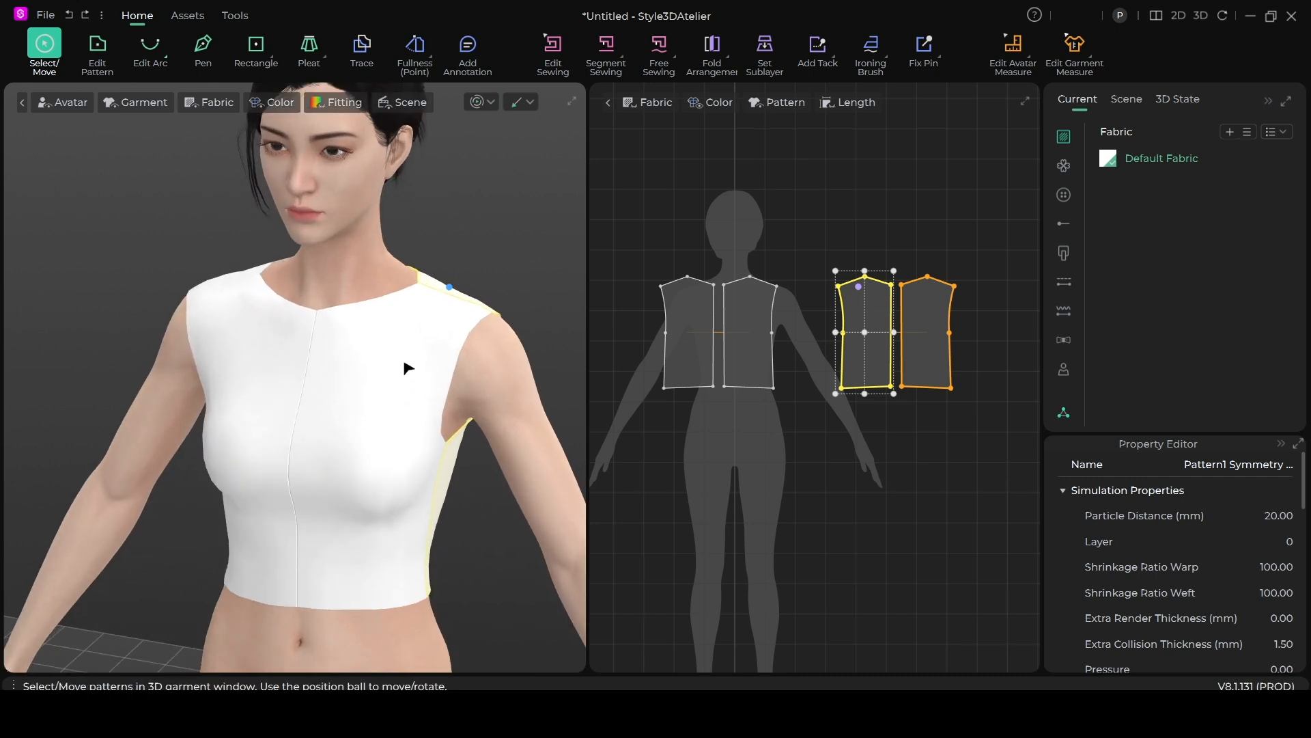
pyautogui.moveTo(402, 374); pyautogui.dragTo(410, 331, button='middle')
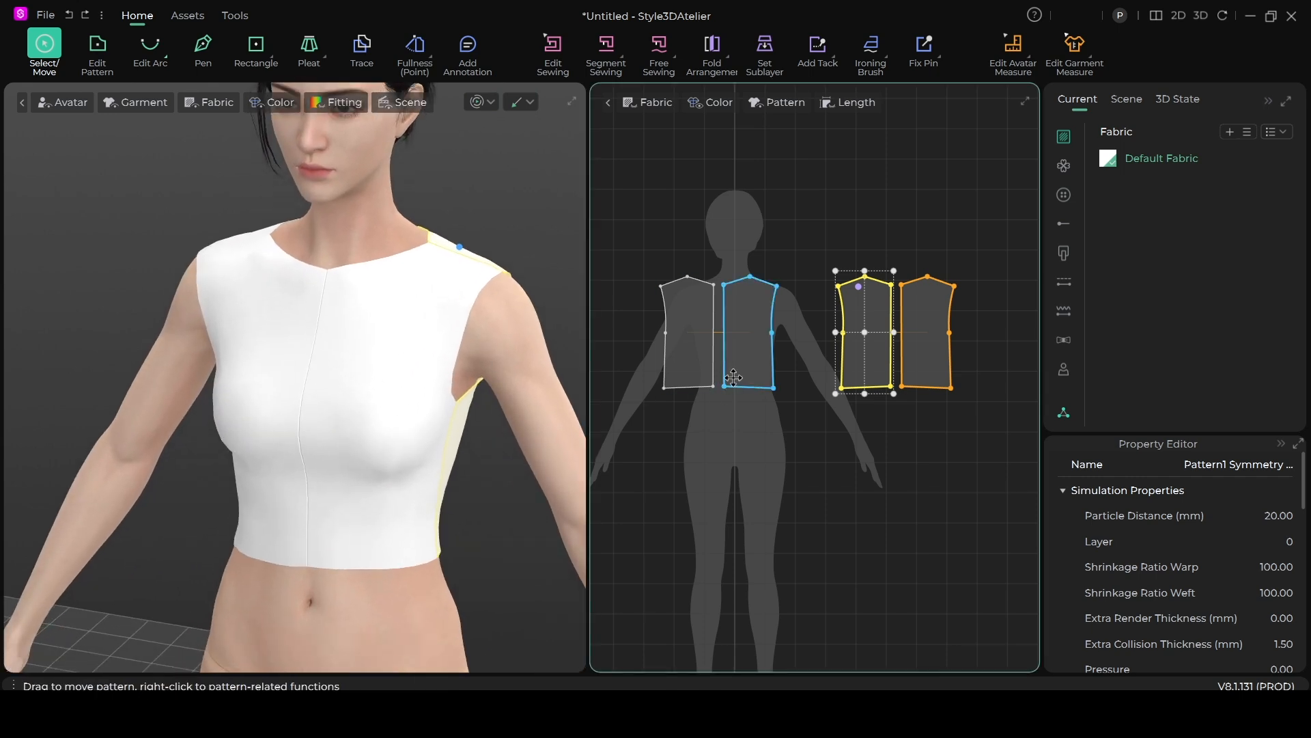
pyautogui.scroll(2, 736, 372)
pyautogui.scroll(-2, 395, 386)
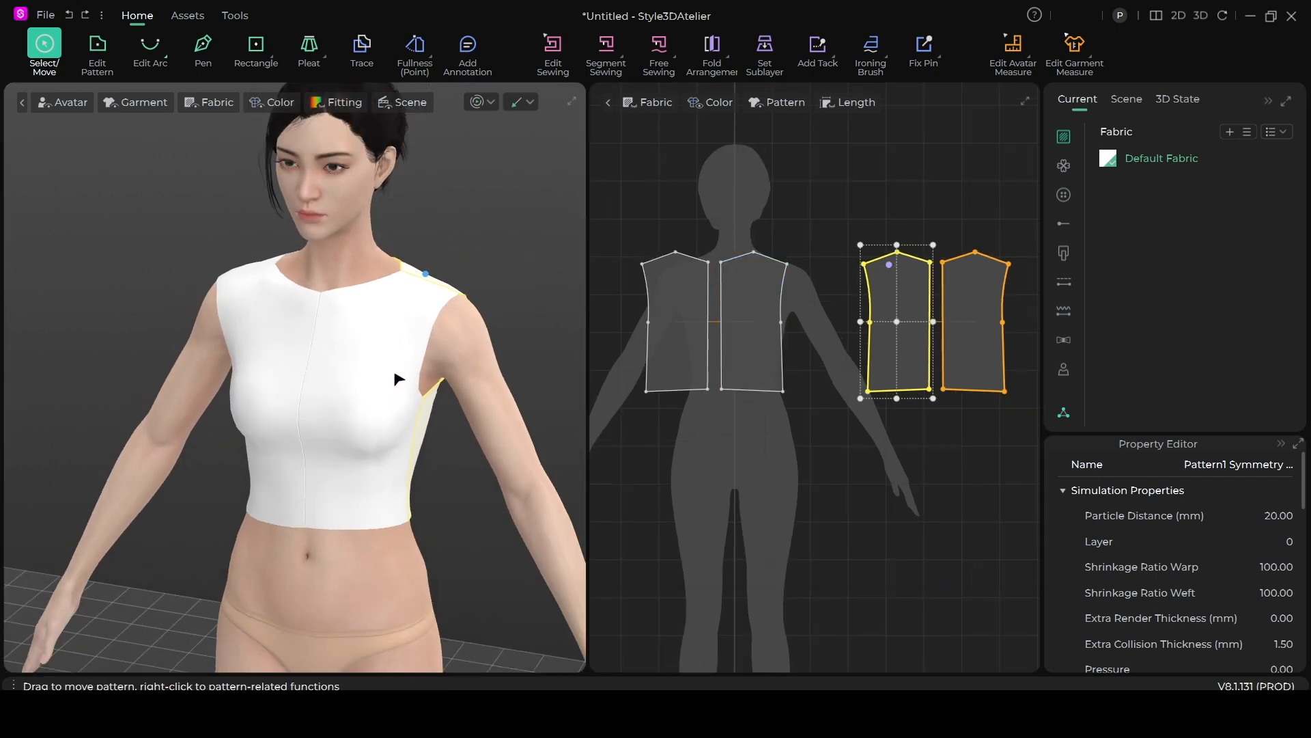
pyautogui.moveTo(424, 391); pyautogui.dragTo(398, 404, button='right')
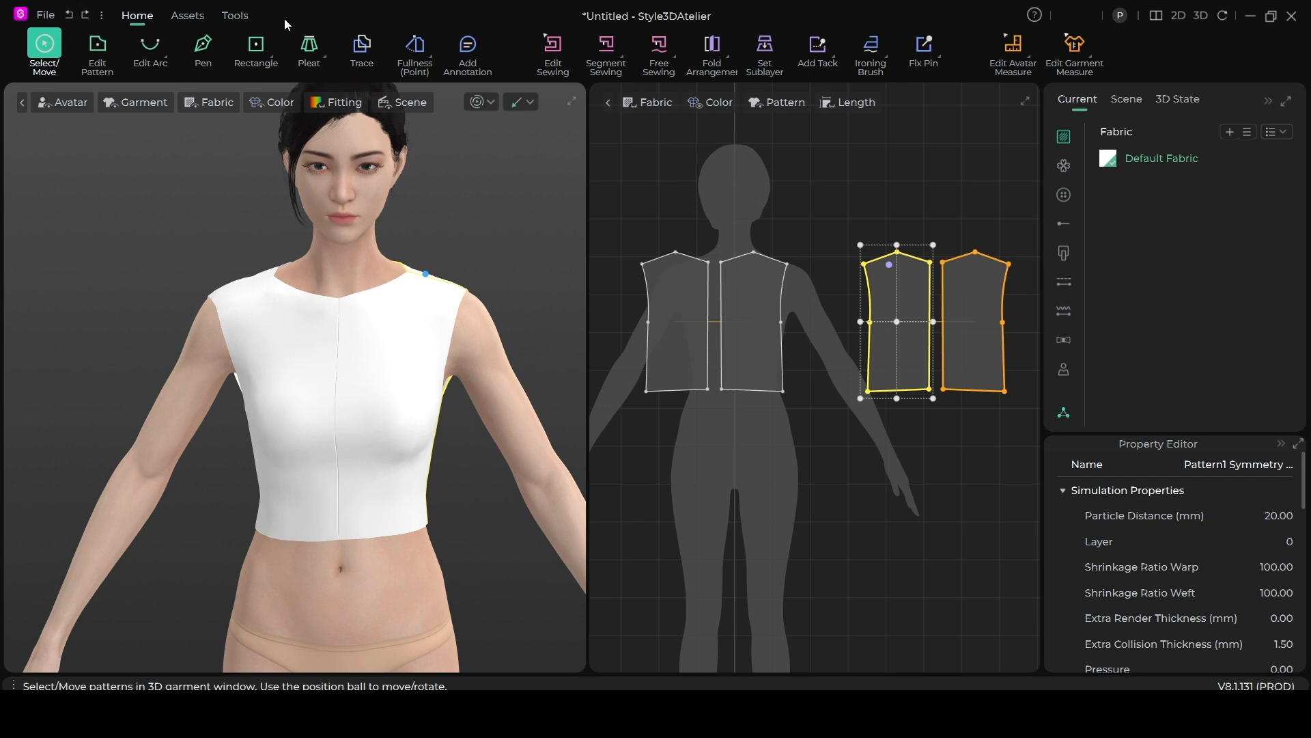
pyautogui.click(192, 16)
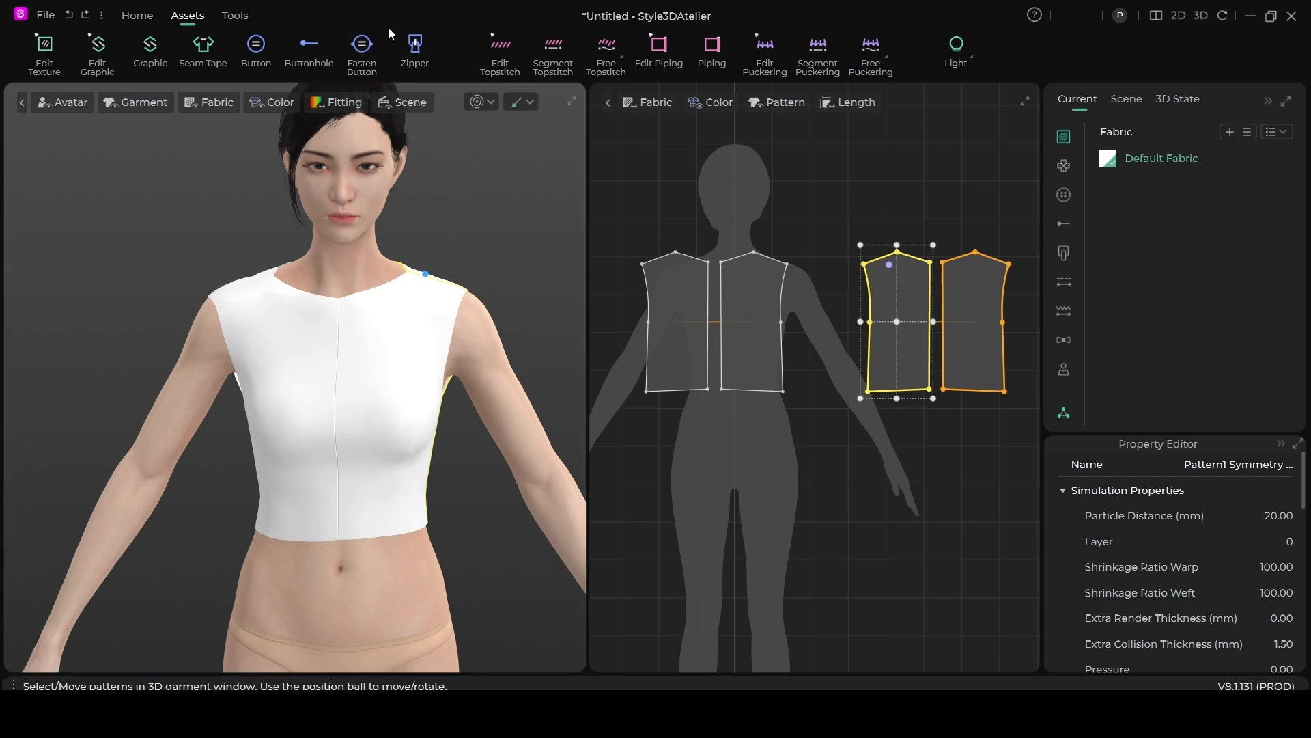
pyautogui.click(414, 47)
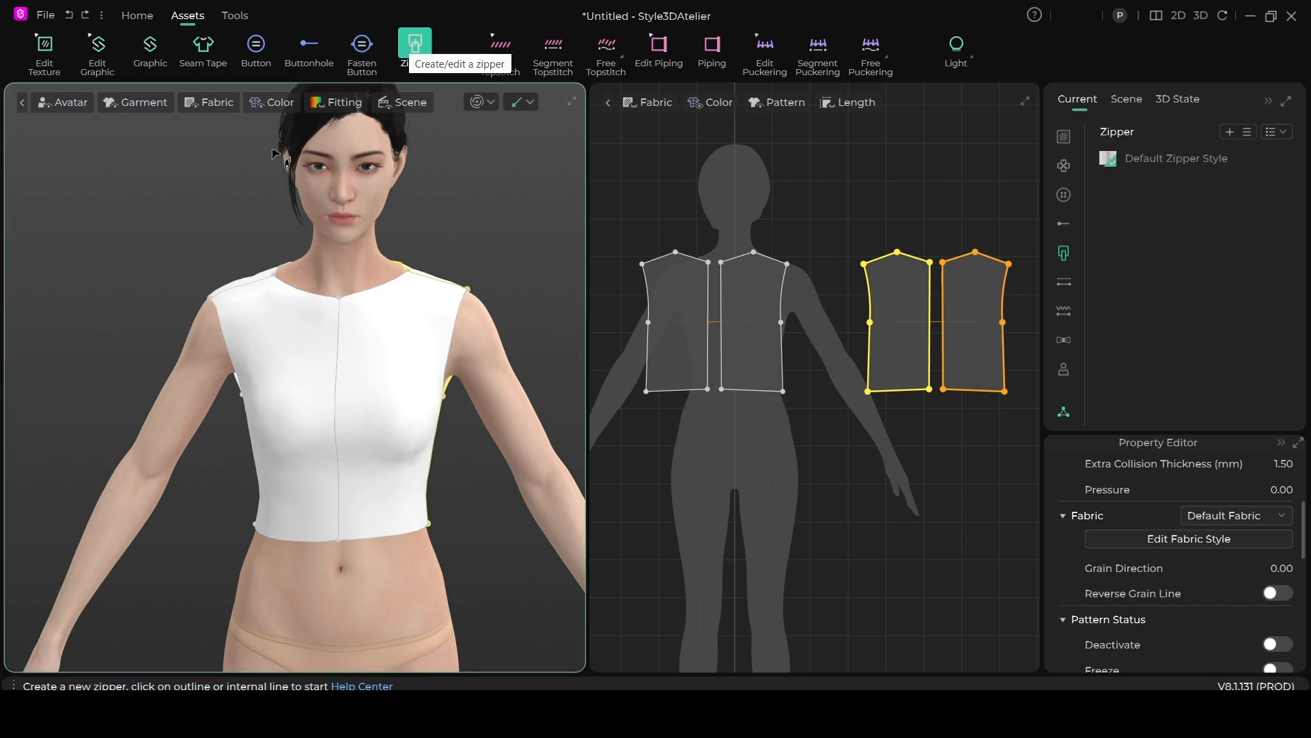
pyautogui.click(131, 17)
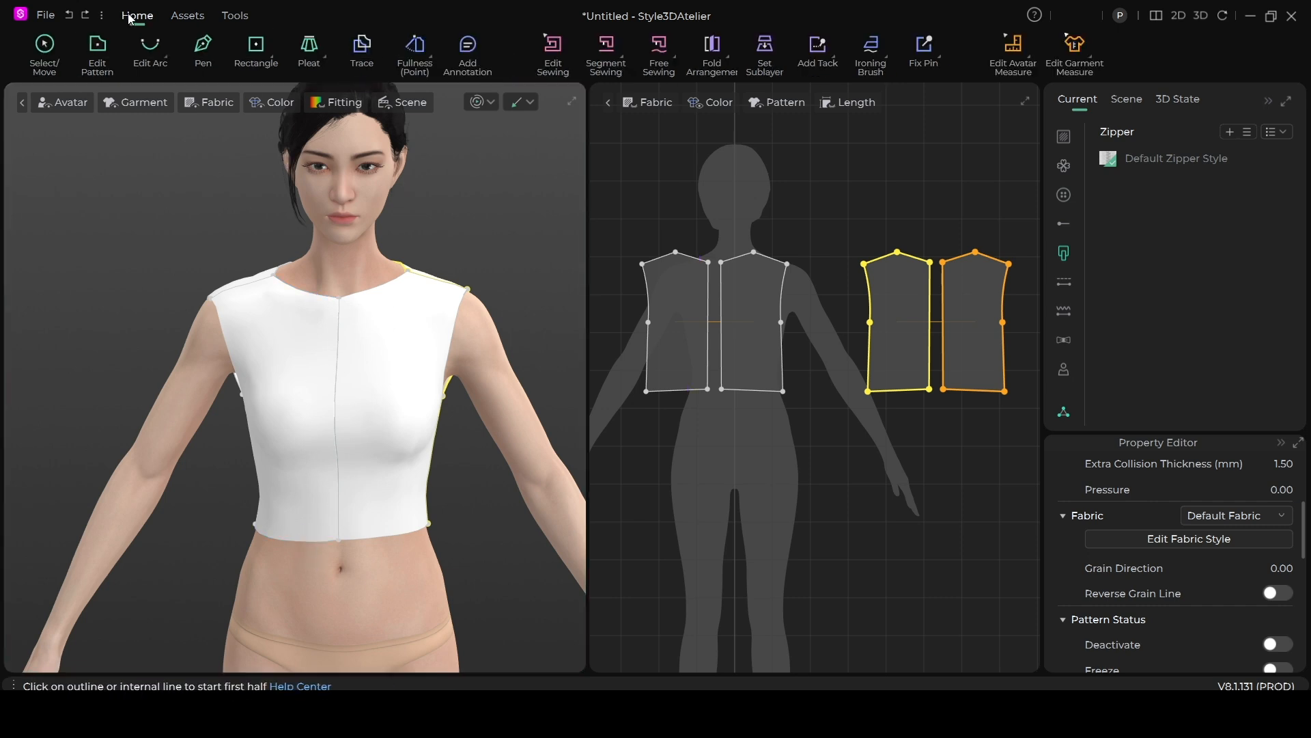
# Delete the centre front seam between the two front pieces and simulate briefly so the top falls open.
pyautogui.click(553, 55)
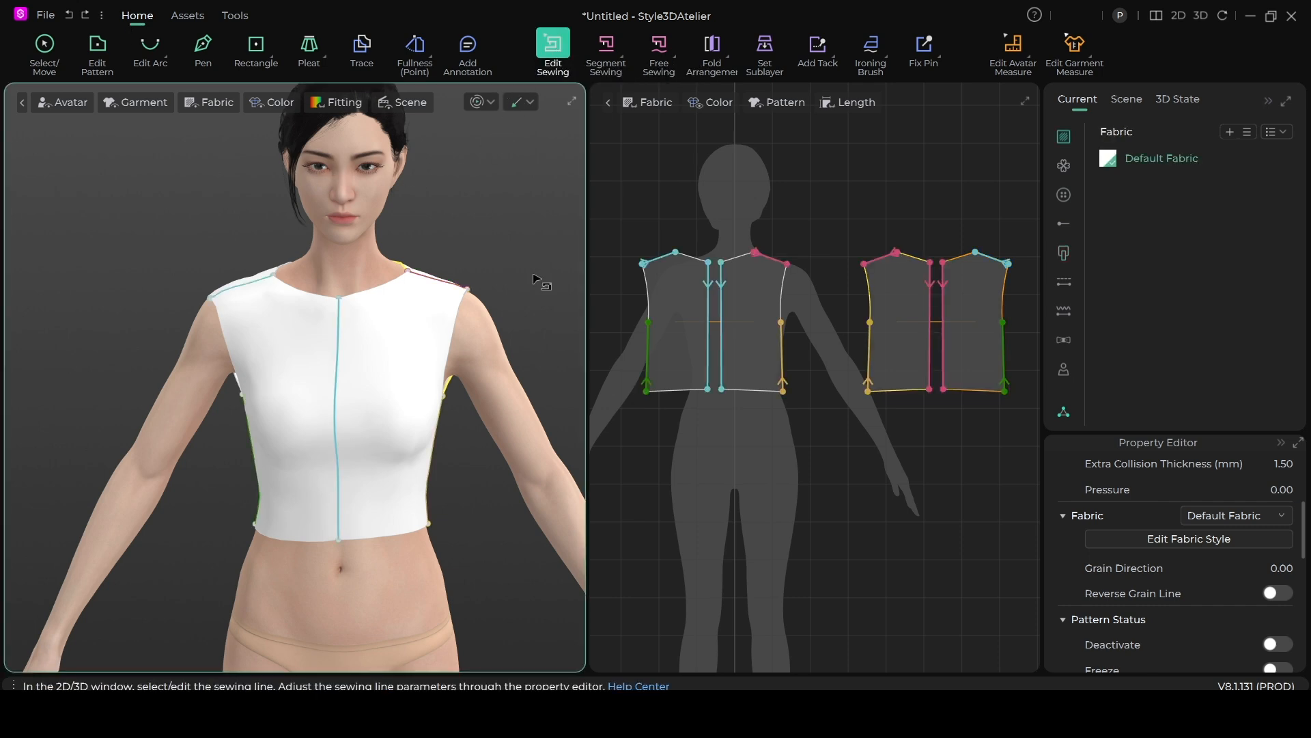
pyautogui.rightClick(722, 321)
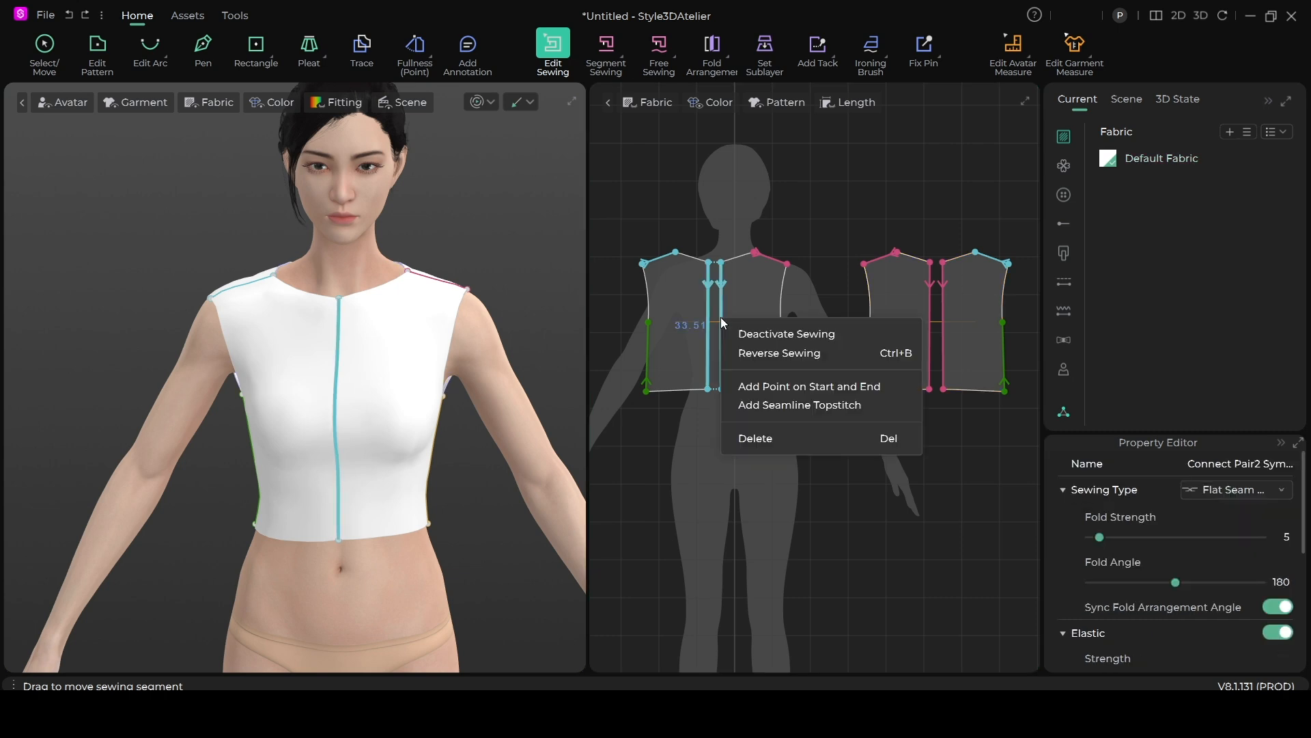
pyautogui.click(775, 439)
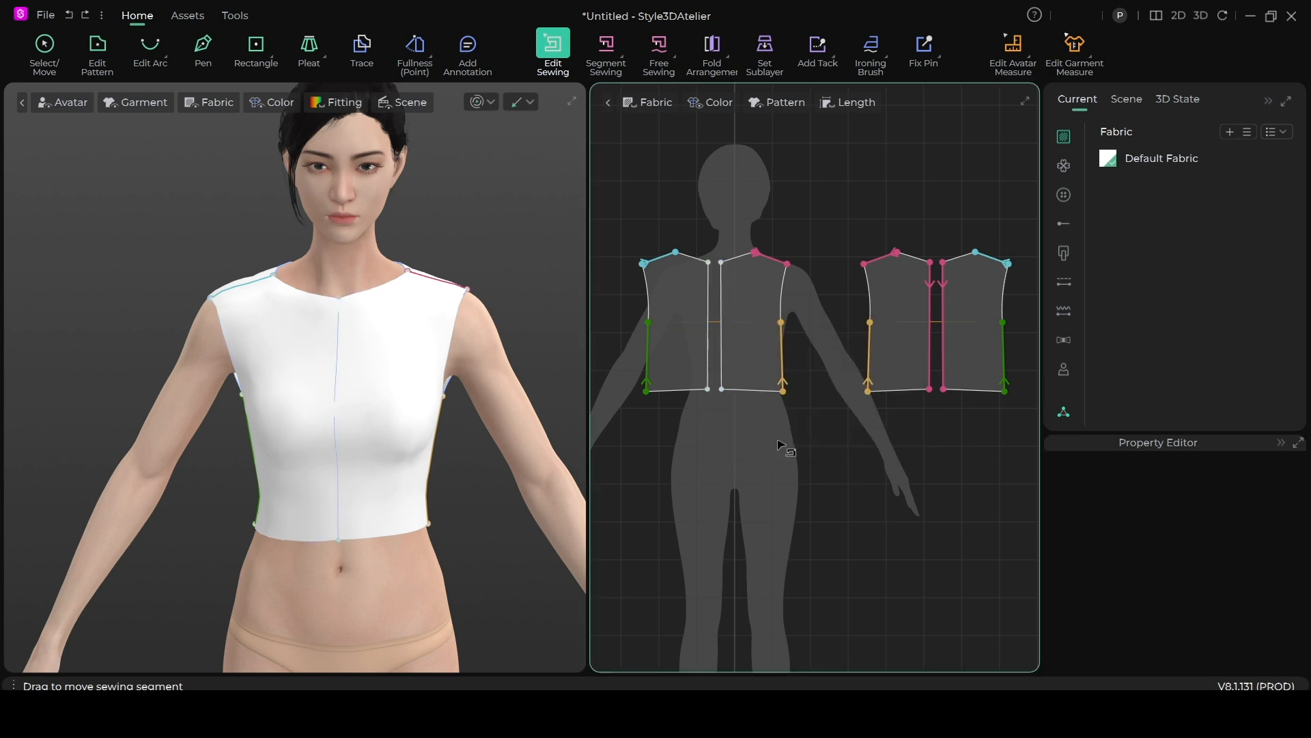
pyautogui.click(478, 103)
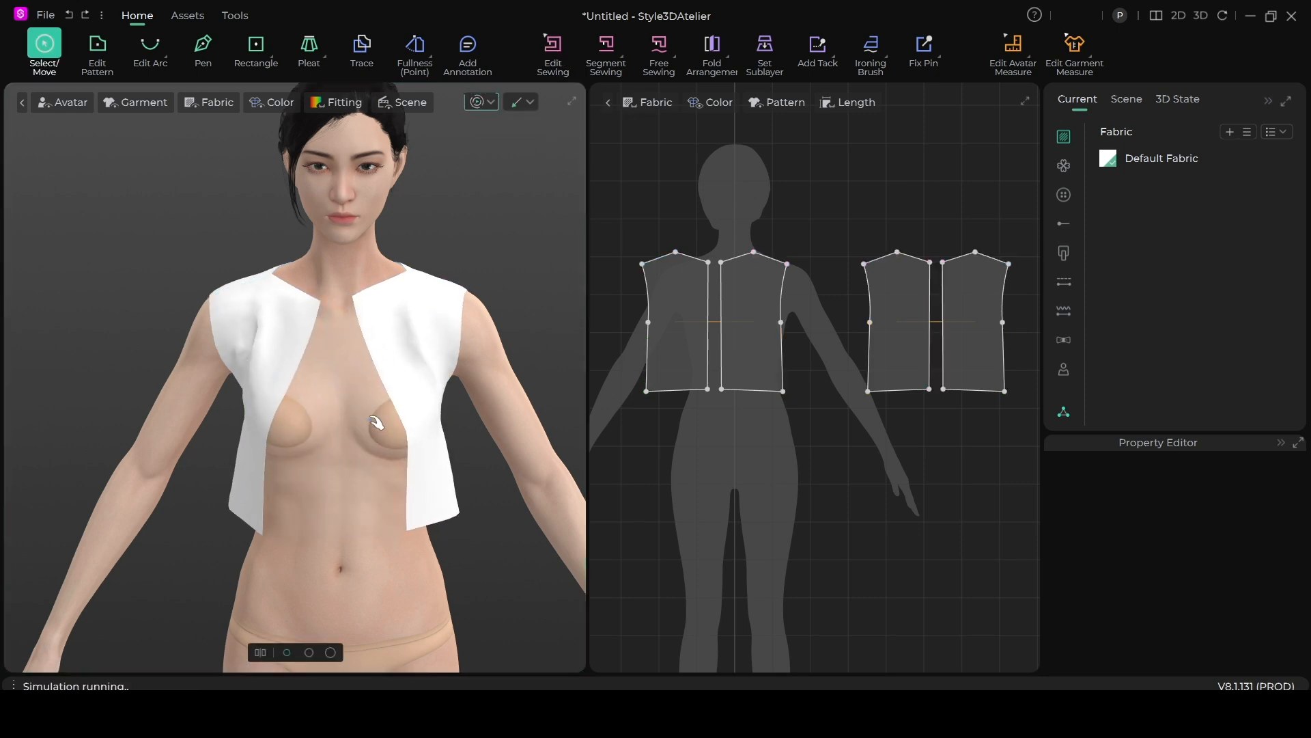
pyautogui.click(485, 101)
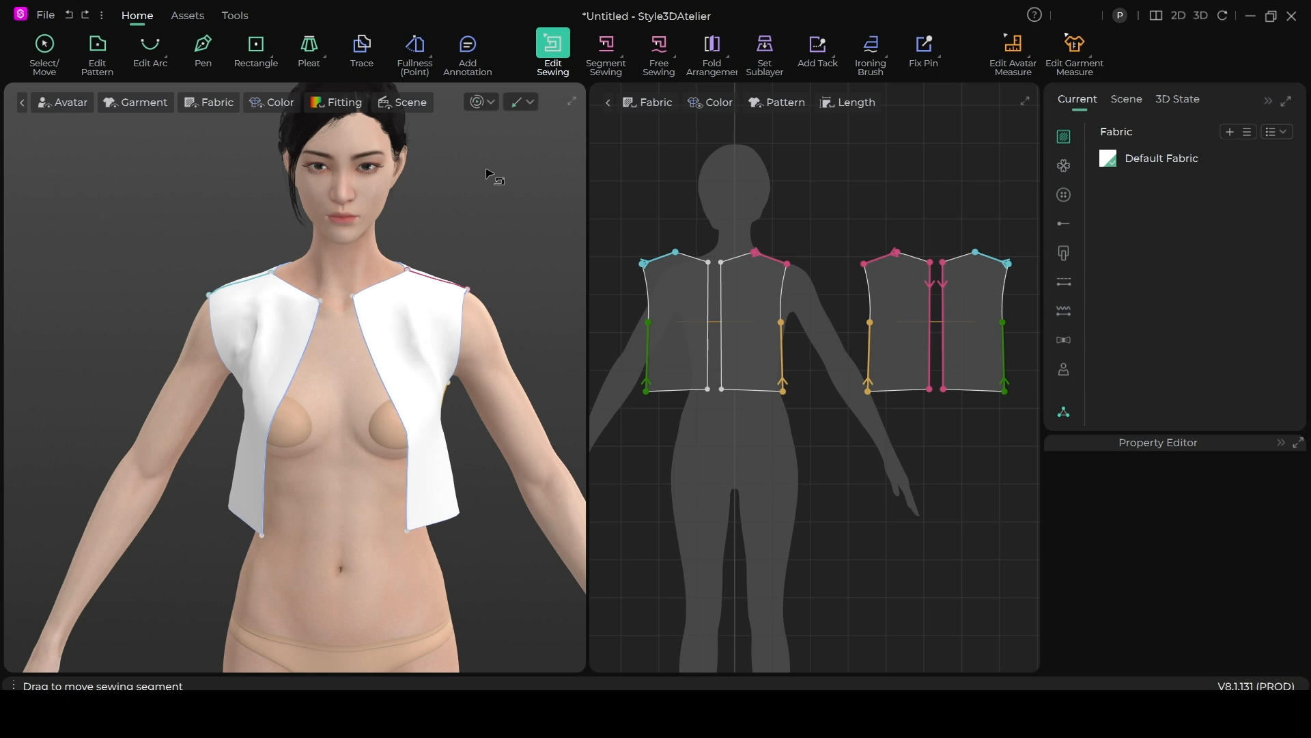
# Begin a zipper with its first half along the centre edge of the avatar's right front piece, from neckline to hem.
pyautogui.click(188, 15)
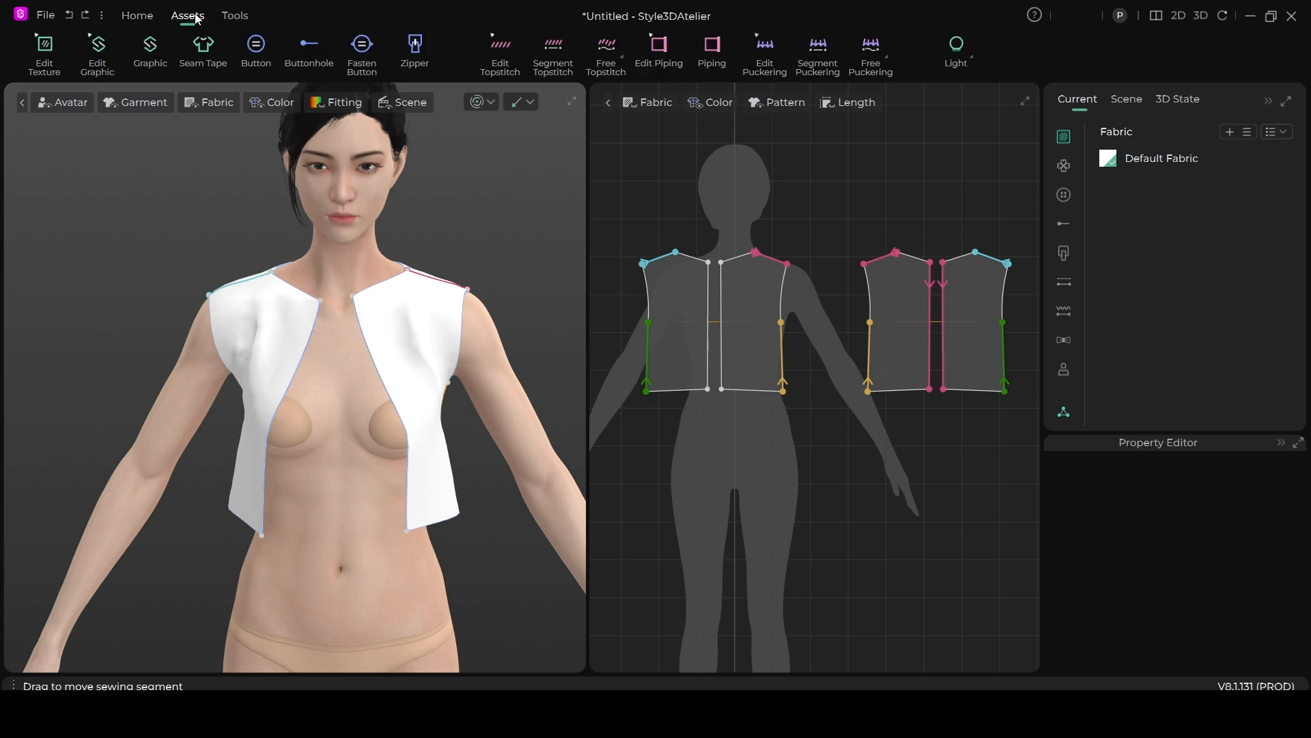
pyautogui.click(416, 46)
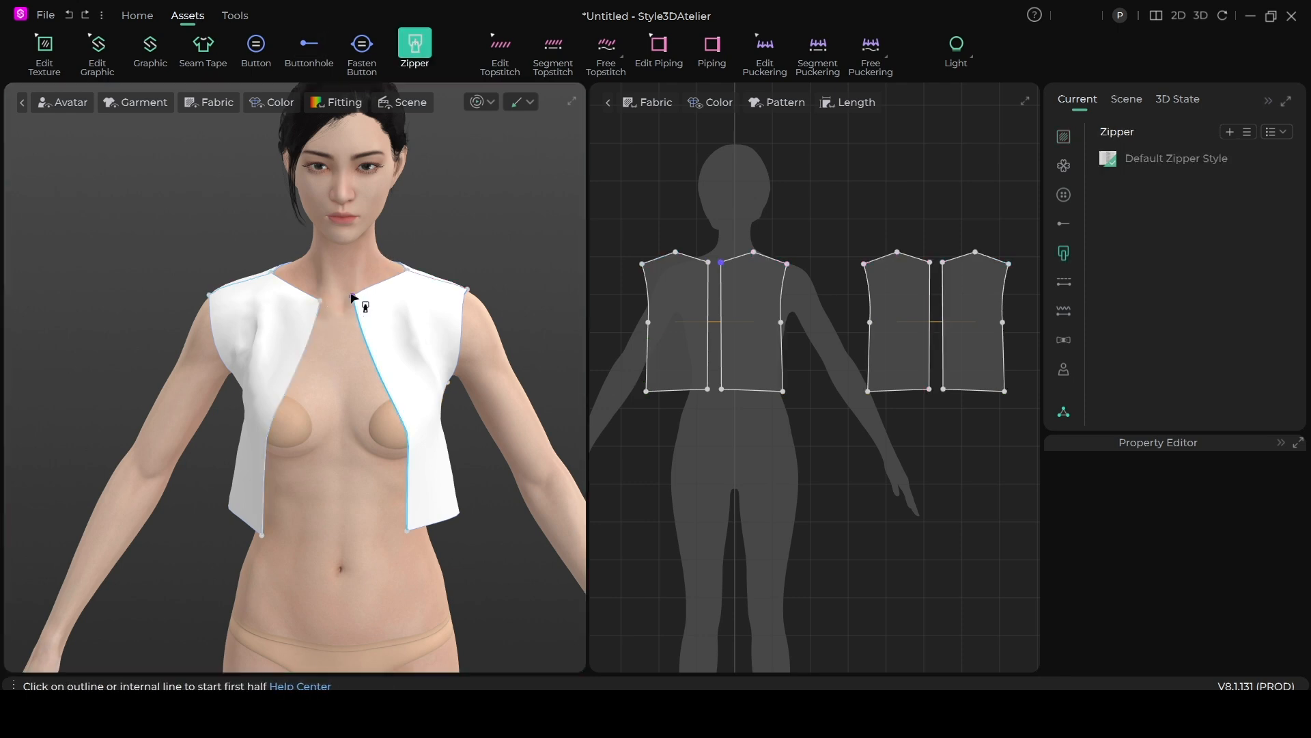
pyautogui.scroll(3, 357, 297)
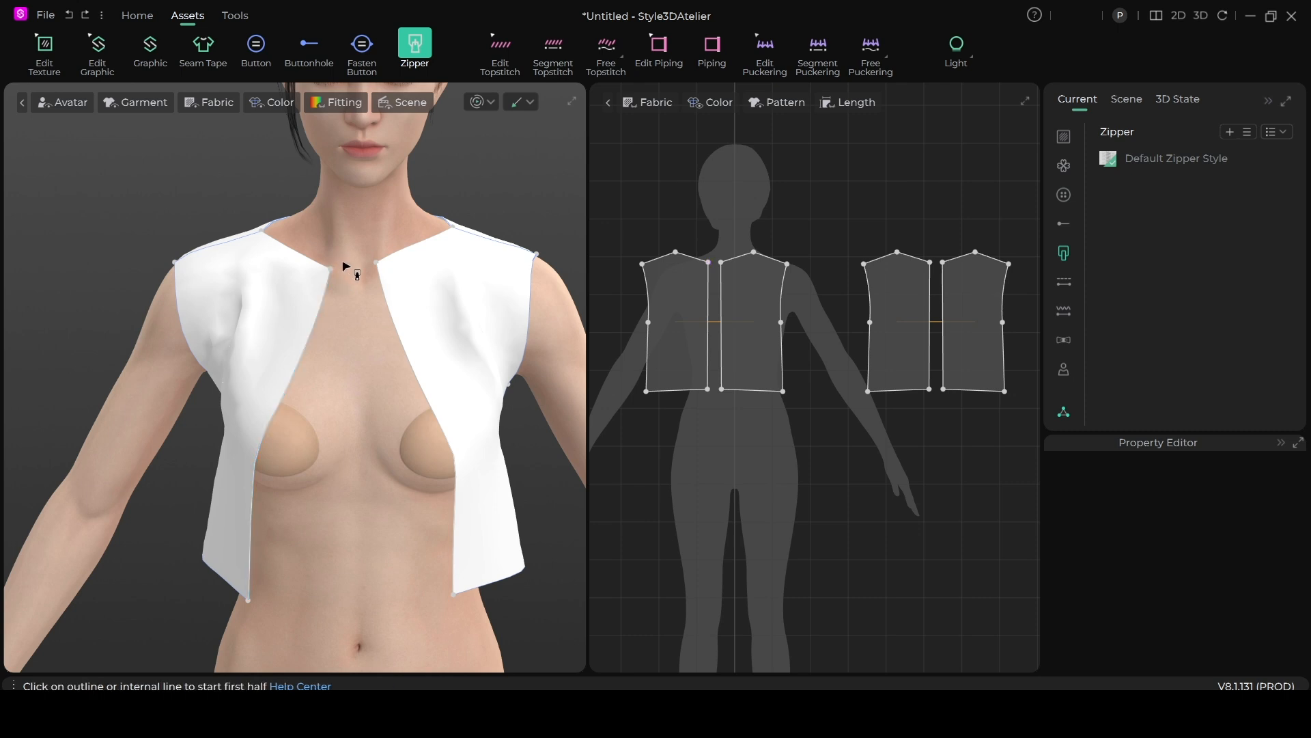
pyautogui.scroll(-1, 347, 271)
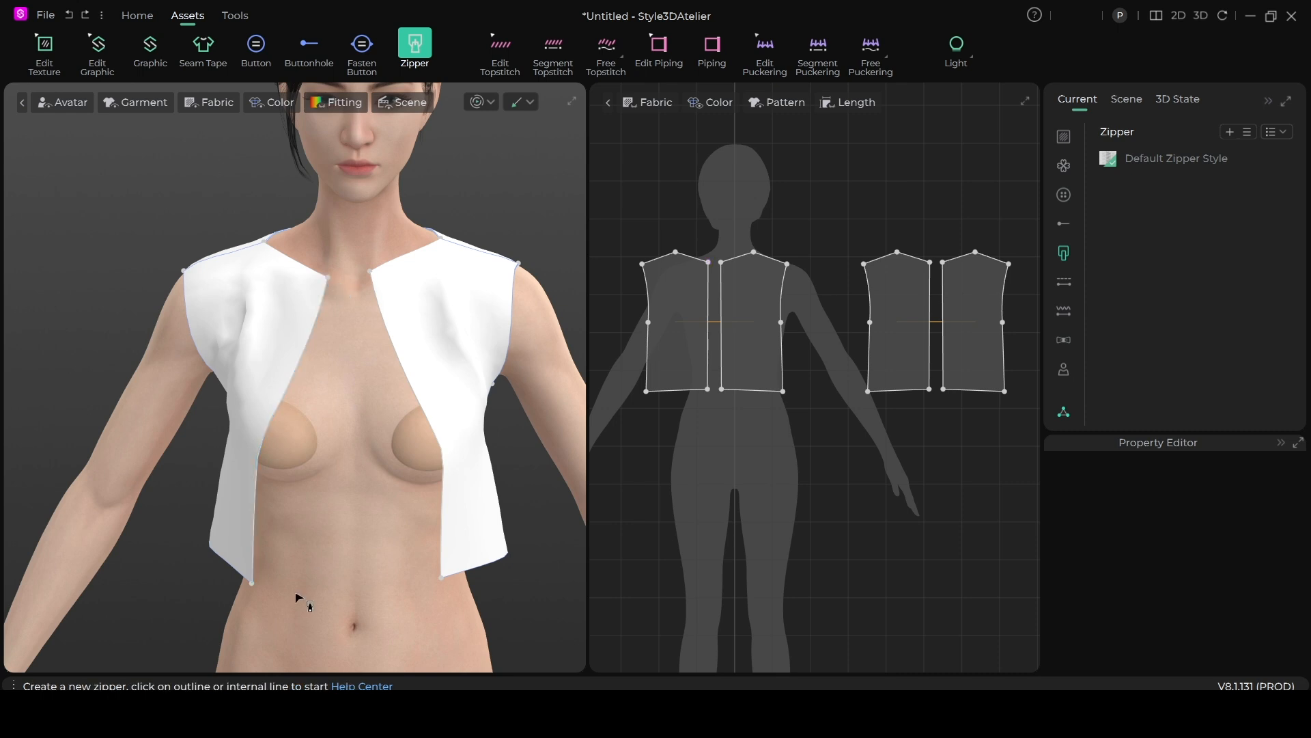
pyautogui.click(425, 572)
pyautogui.scroll(2, 430, 541)
pyautogui.press('Escape')
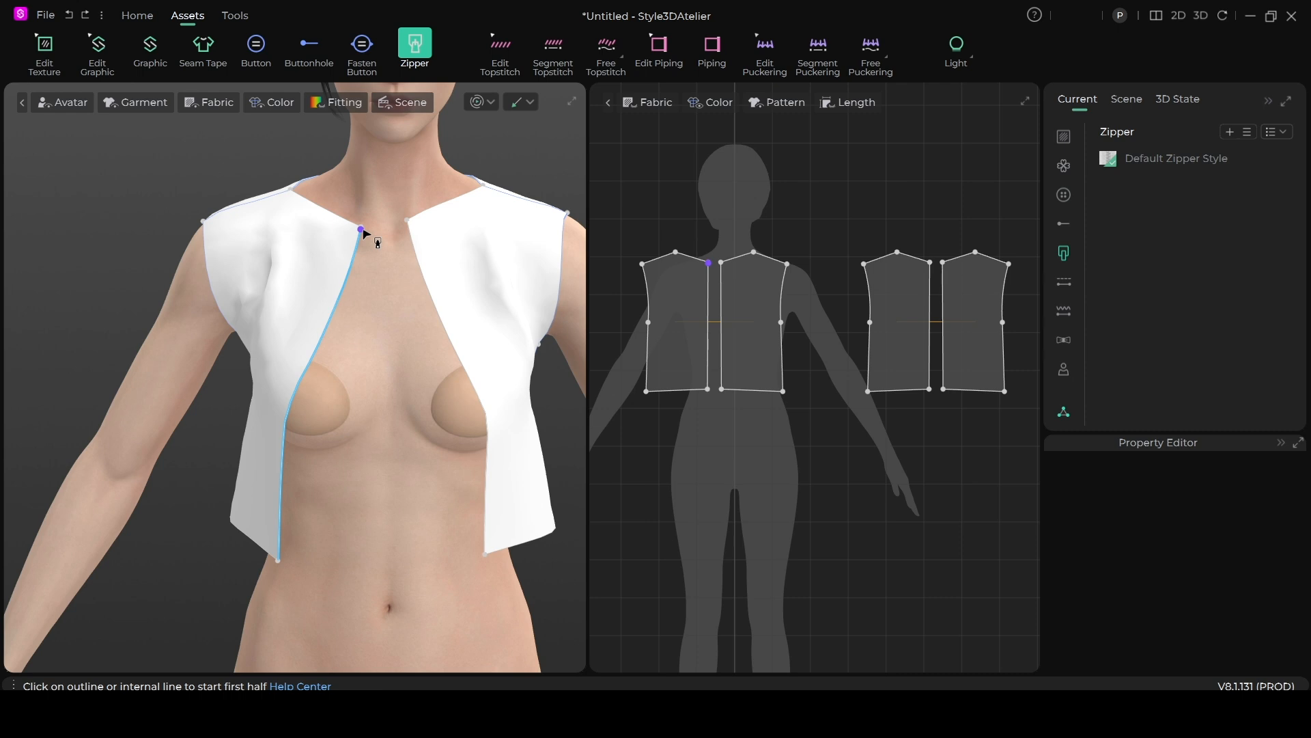
pyautogui.scroll(1, 364, 228)
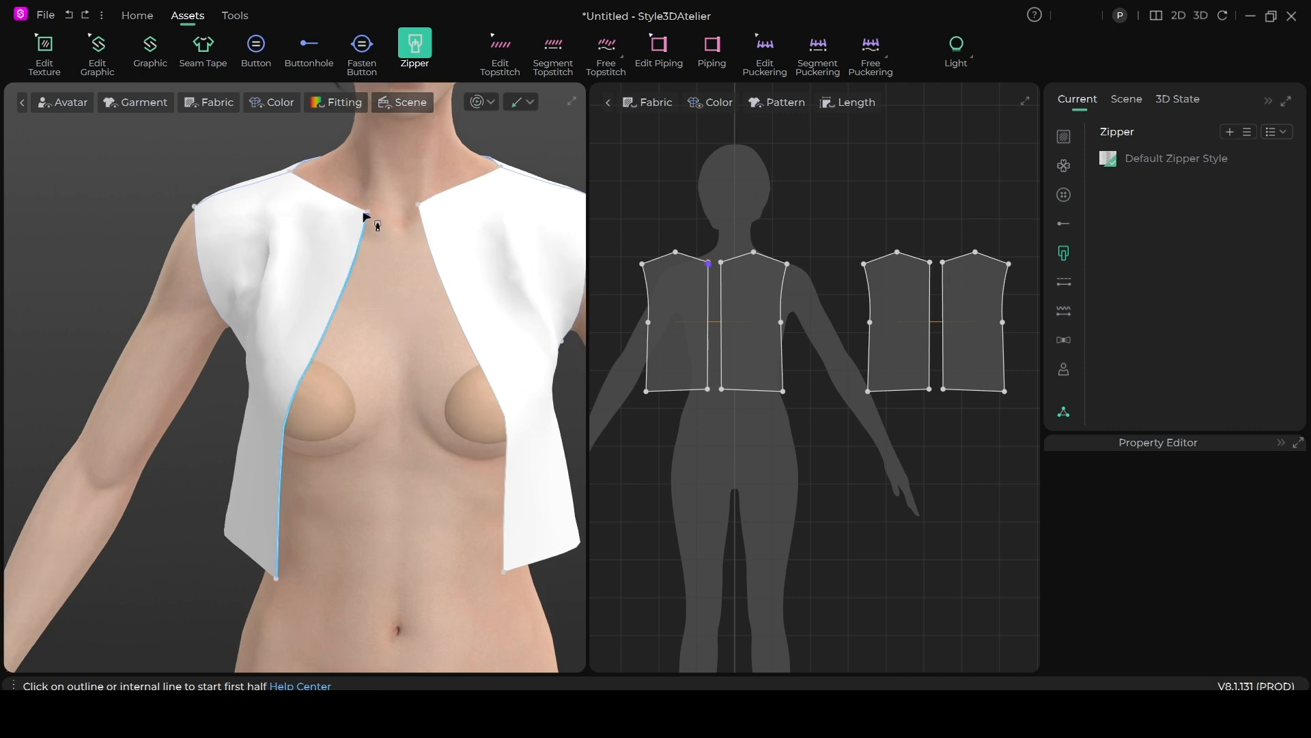
pyautogui.click(367, 215)
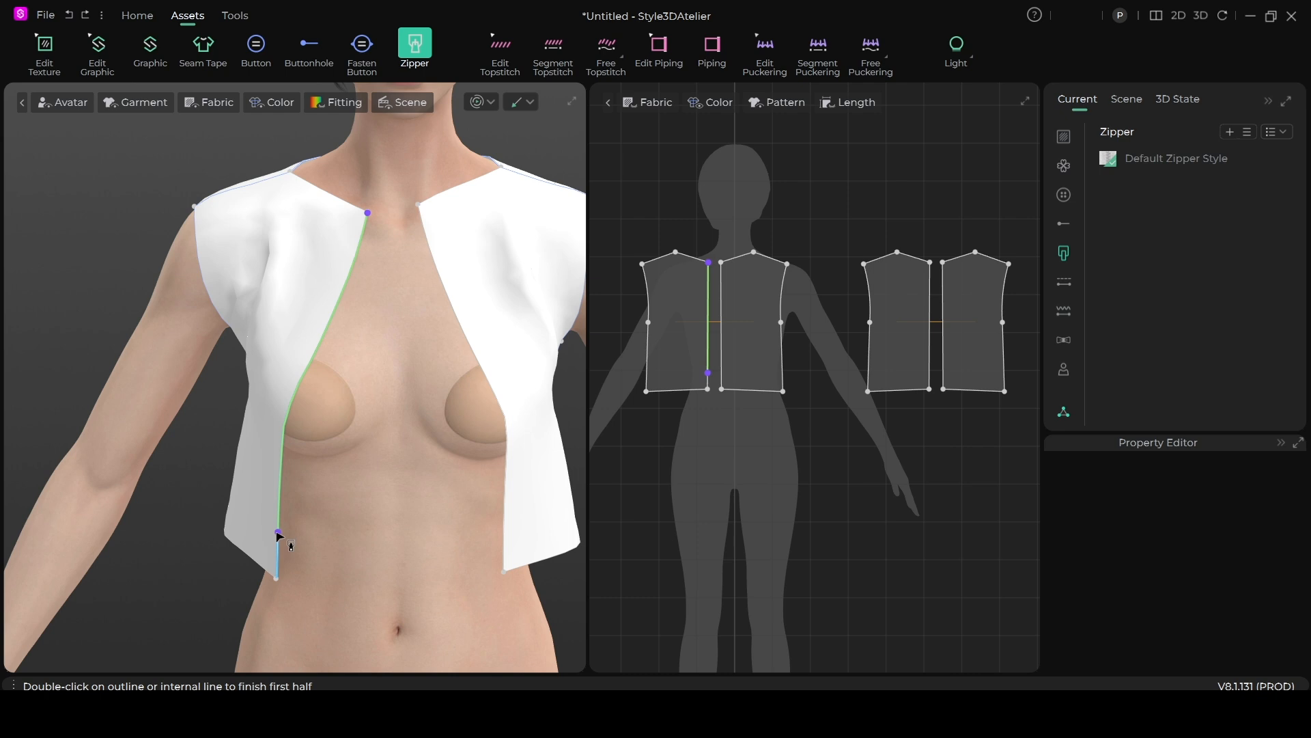
pyautogui.doubleClick(277, 579)
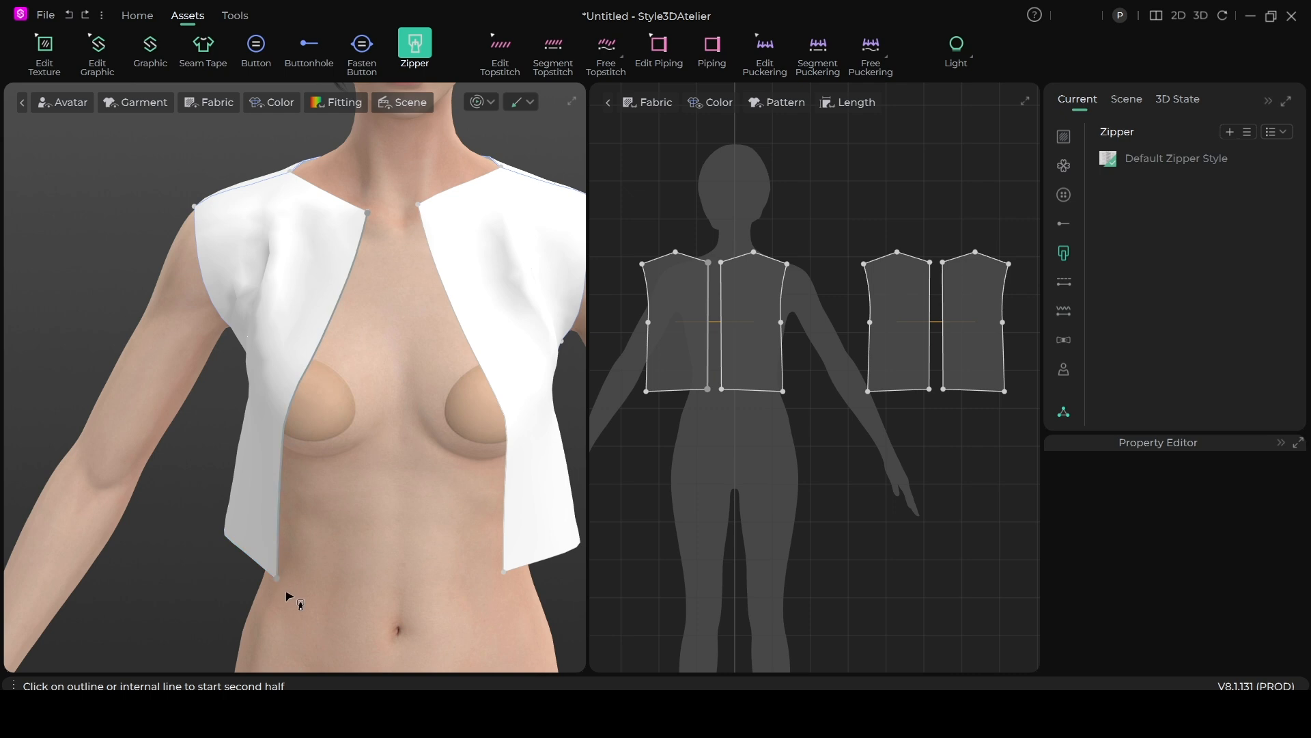
# Complete the zipper's second half along the opposite front piece's centre edge, from neckline to hem.
pyautogui.click(418, 204)
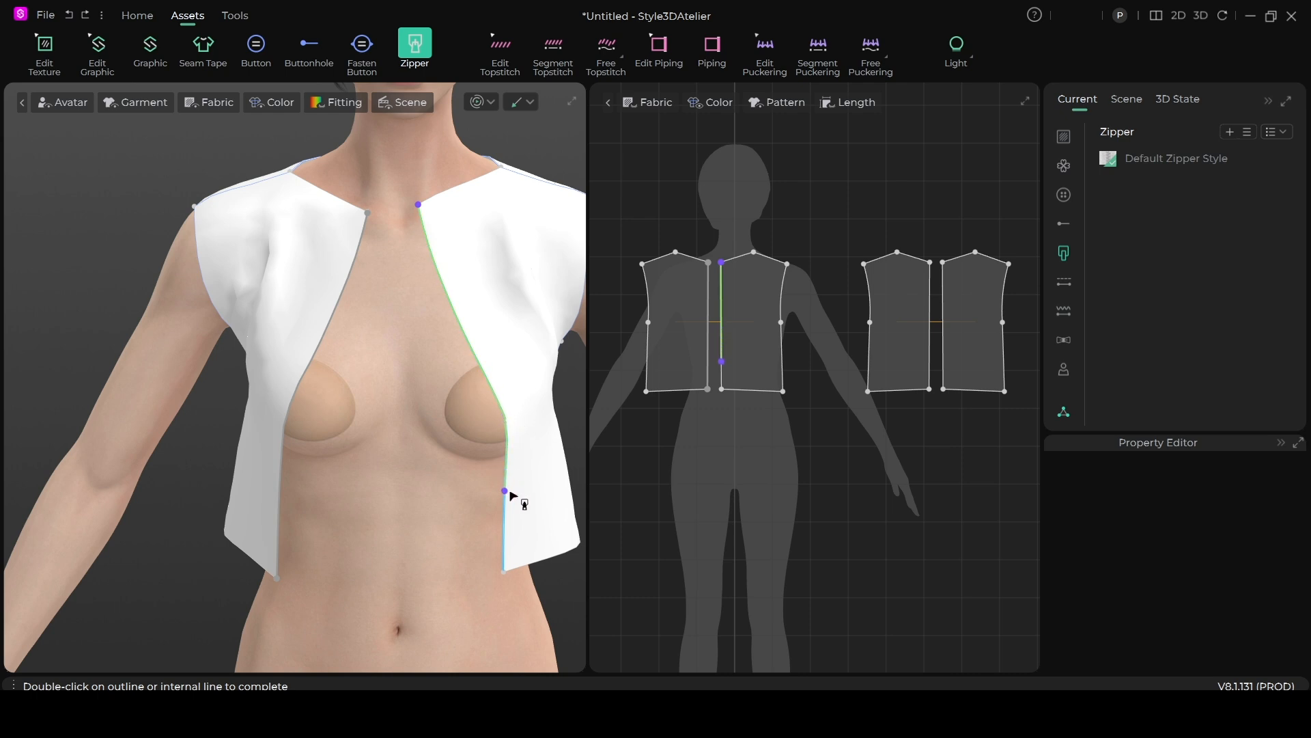
pyautogui.click(504, 572)
pyautogui.doubleClick(505, 572)
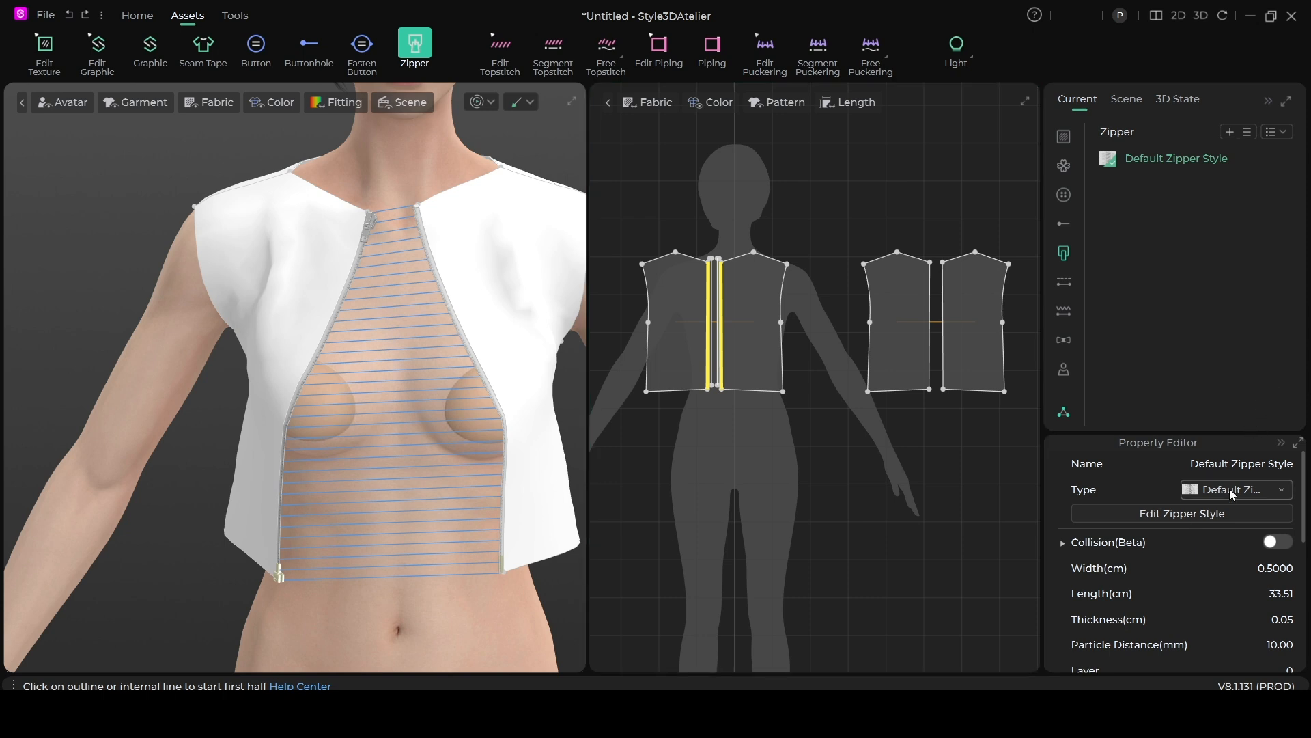
# Review the zipper's fastening properties, simulate the top to close the front, and inspect the zipper from several angles.
pyautogui.scroll(-3, 1175, 521)
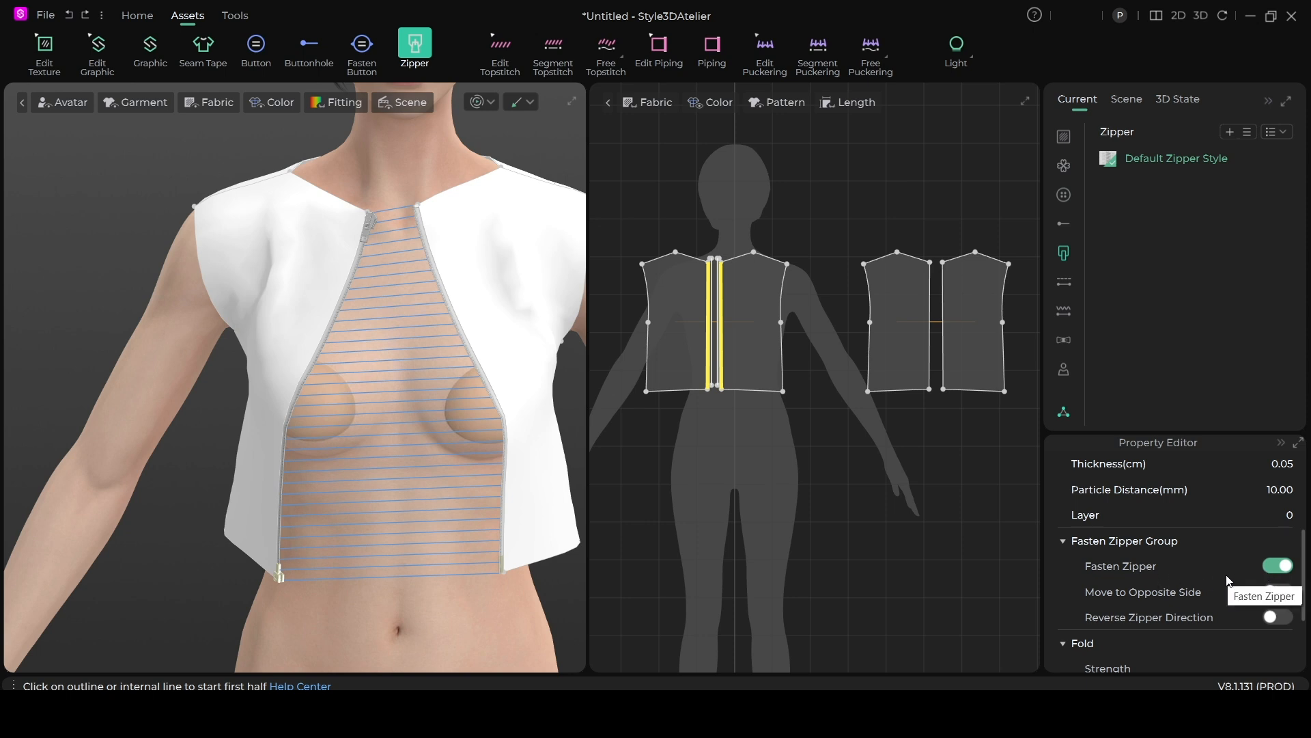
pyautogui.click(477, 102)
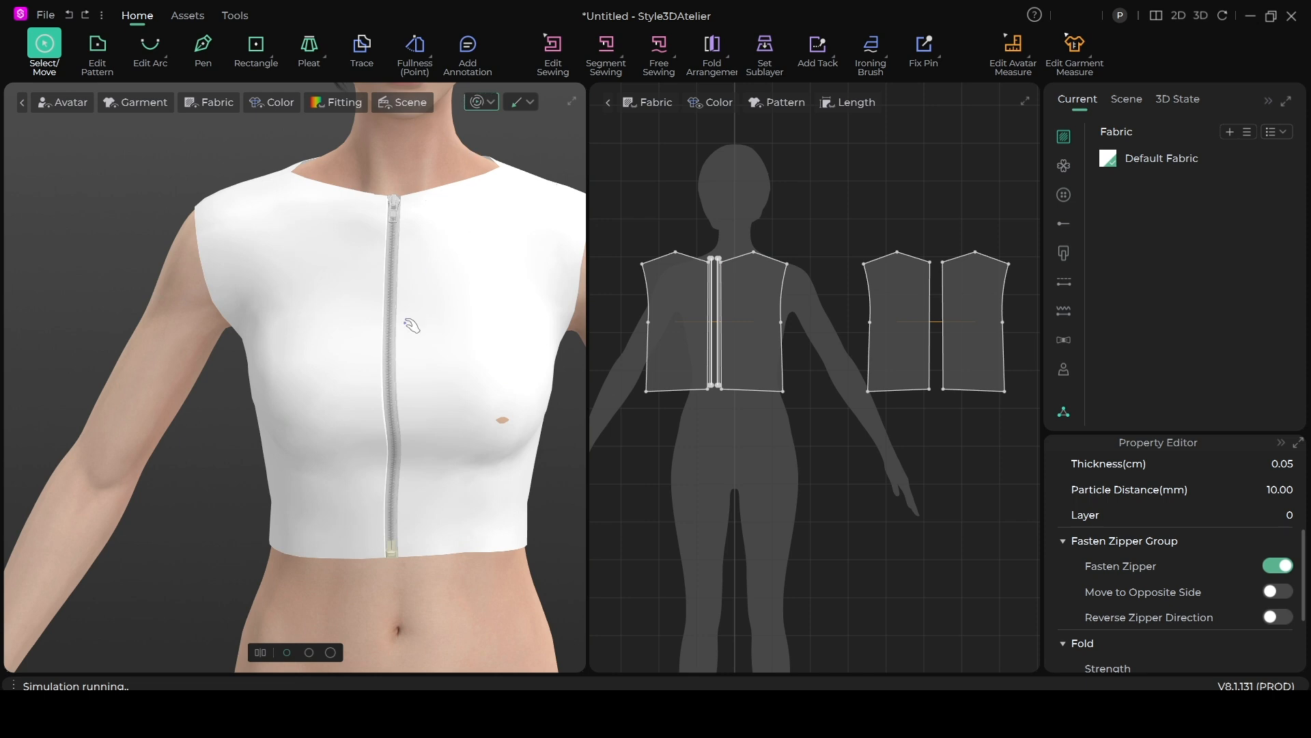
pyautogui.scroll(1, 455, 438)
pyautogui.moveTo(494, 437)
pyautogui.mouseDown(button='right')
pyautogui.moveTo(425, 453)
pyautogui.moveTo(444, 448)
pyautogui.moveTo(518, 491)
pyautogui.moveTo(489, 469)
pyautogui.mouseUp(button='right')
pyautogui.click(453, 449)
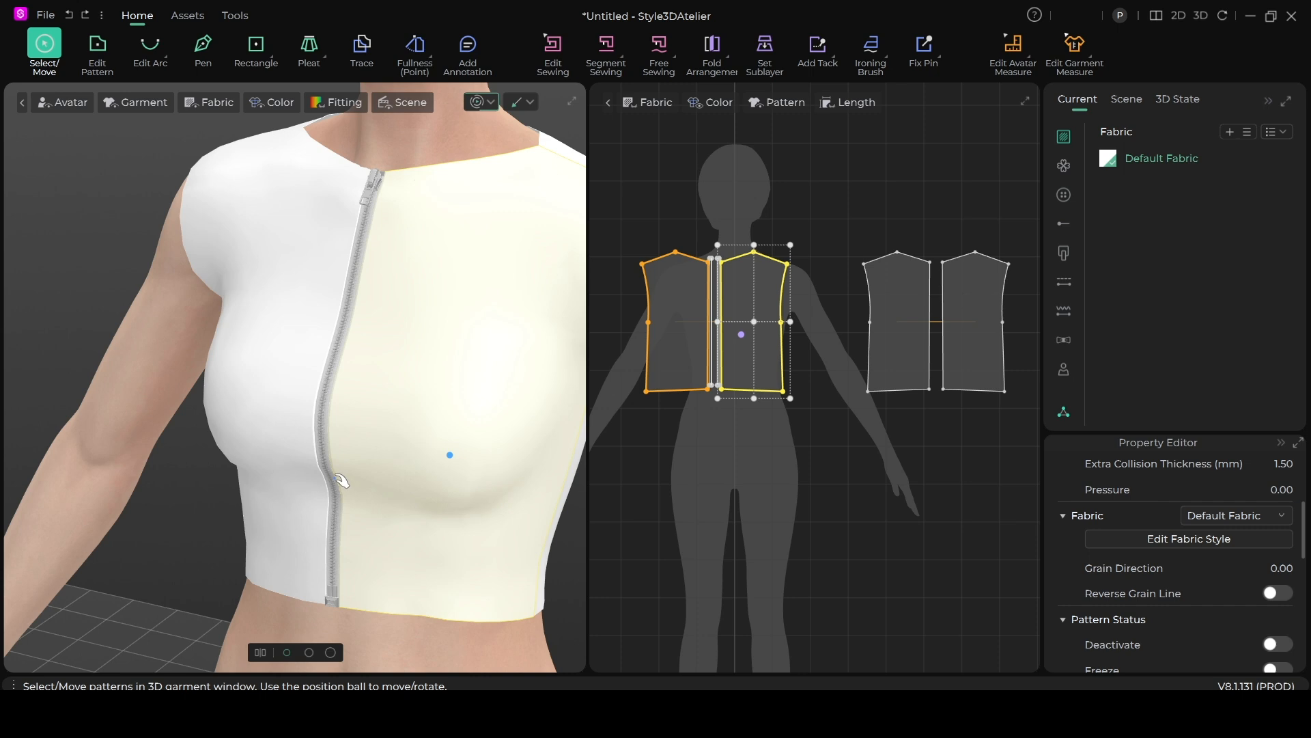
pyautogui.moveTo(351, 474); pyautogui.dragTo(420, 468, button='right')
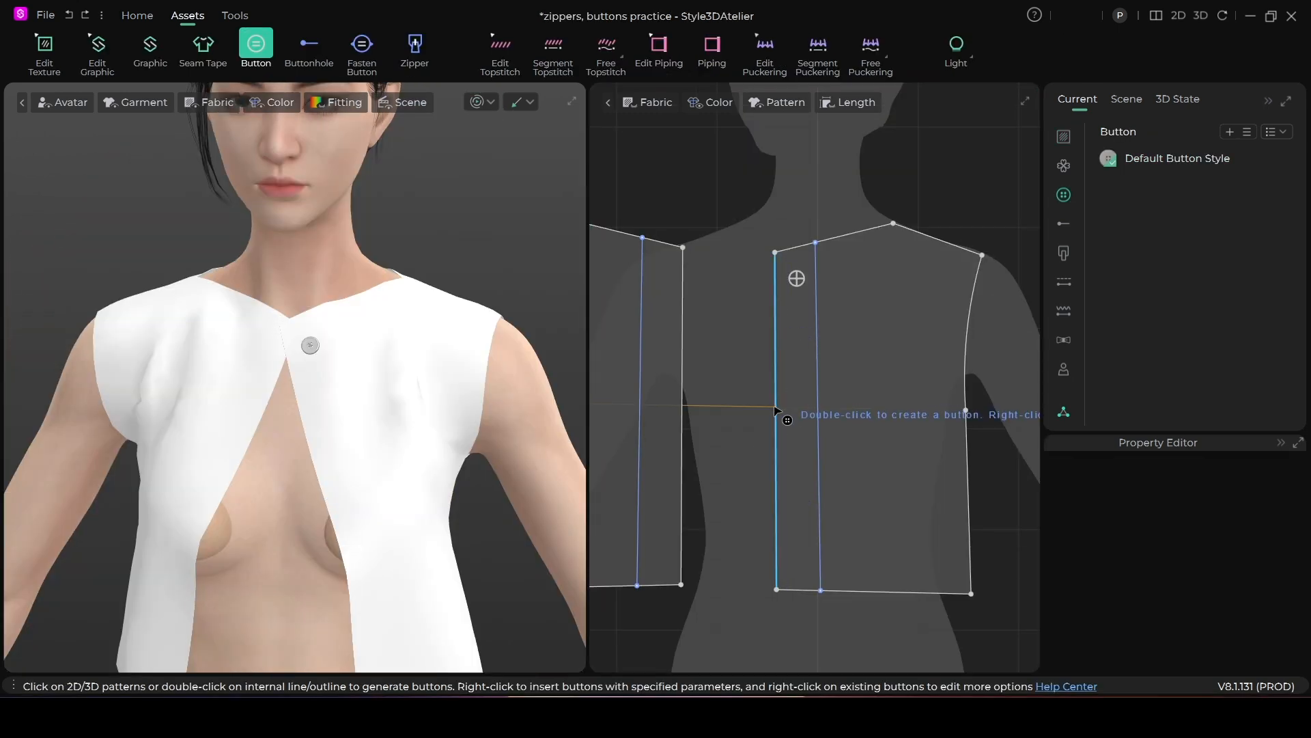
# Duplicate the button near the front neckline as a buttonhole onto the symmetric front piece.
pyautogui.scroll(3, 778, 403)
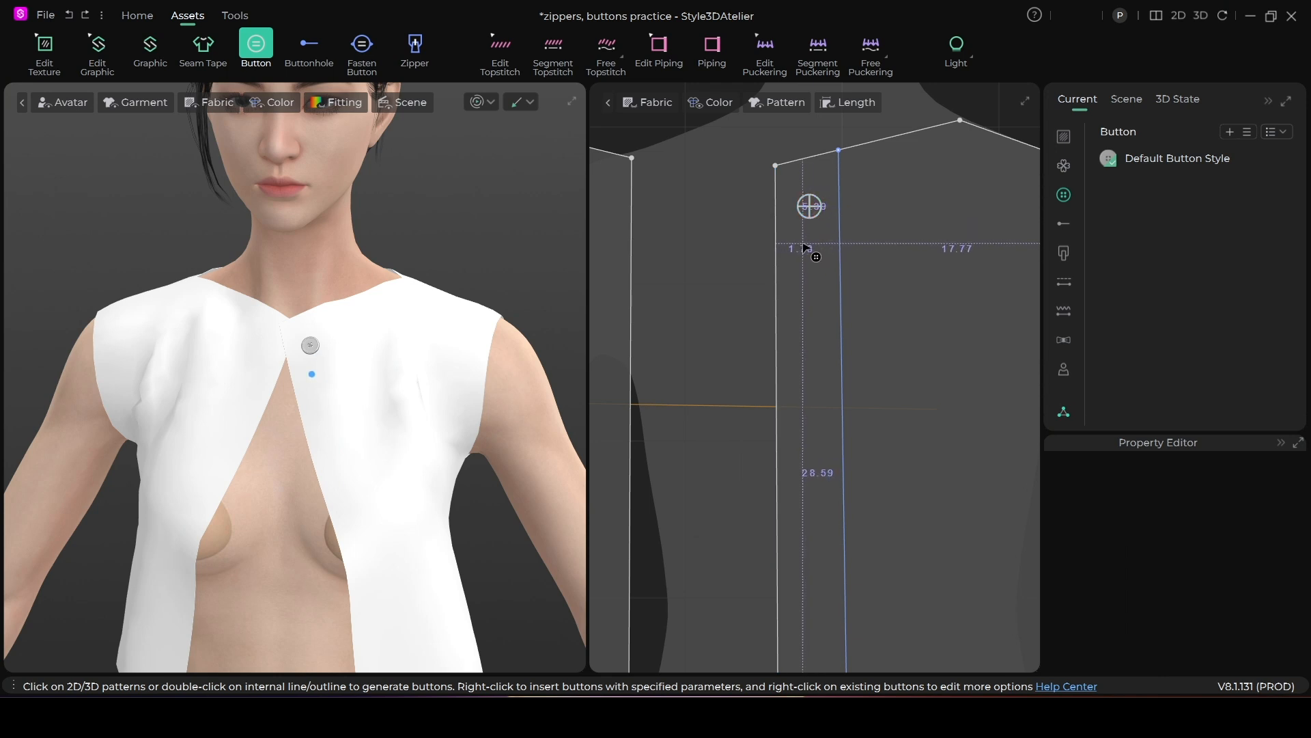
pyautogui.scroll(-3, 806, 247)
pyautogui.scroll(3, 796, 236)
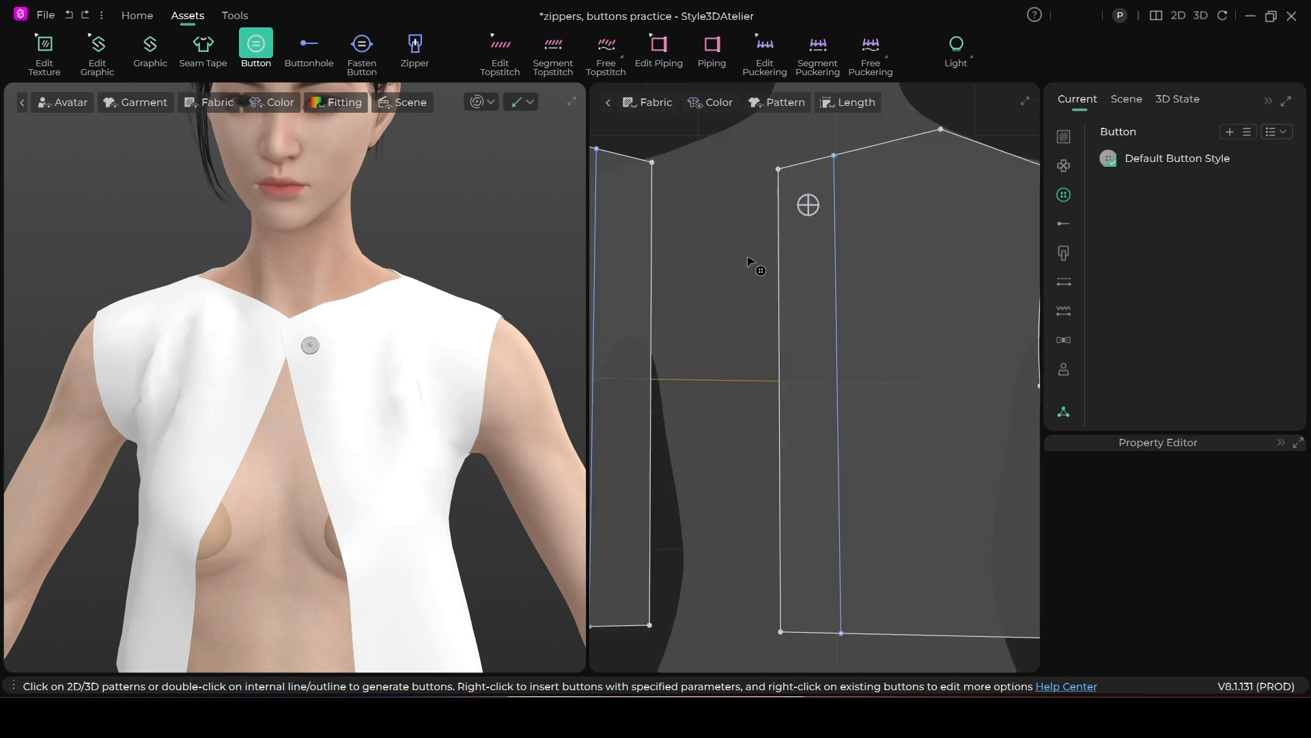
pyautogui.moveTo(761, 223); pyautogui.dragTo(811, 295, button='middle')
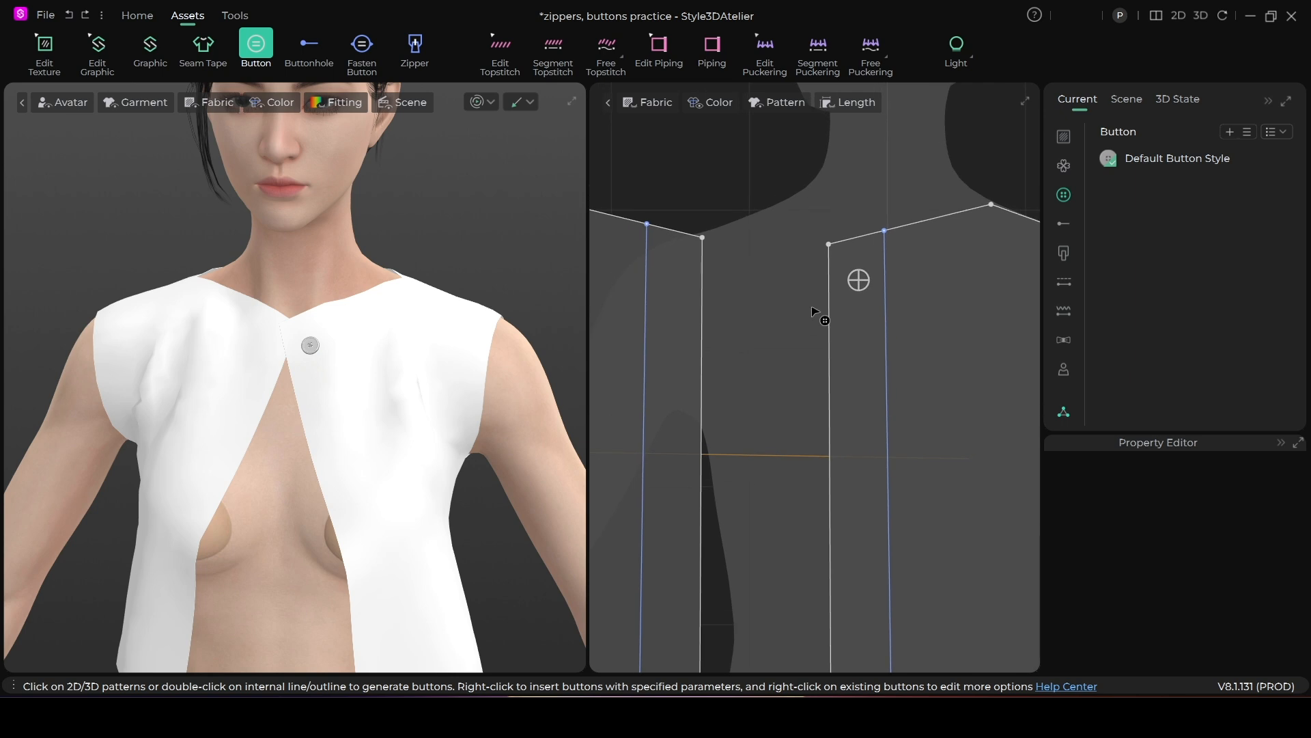
pyautogui.rightClick(862, 286)
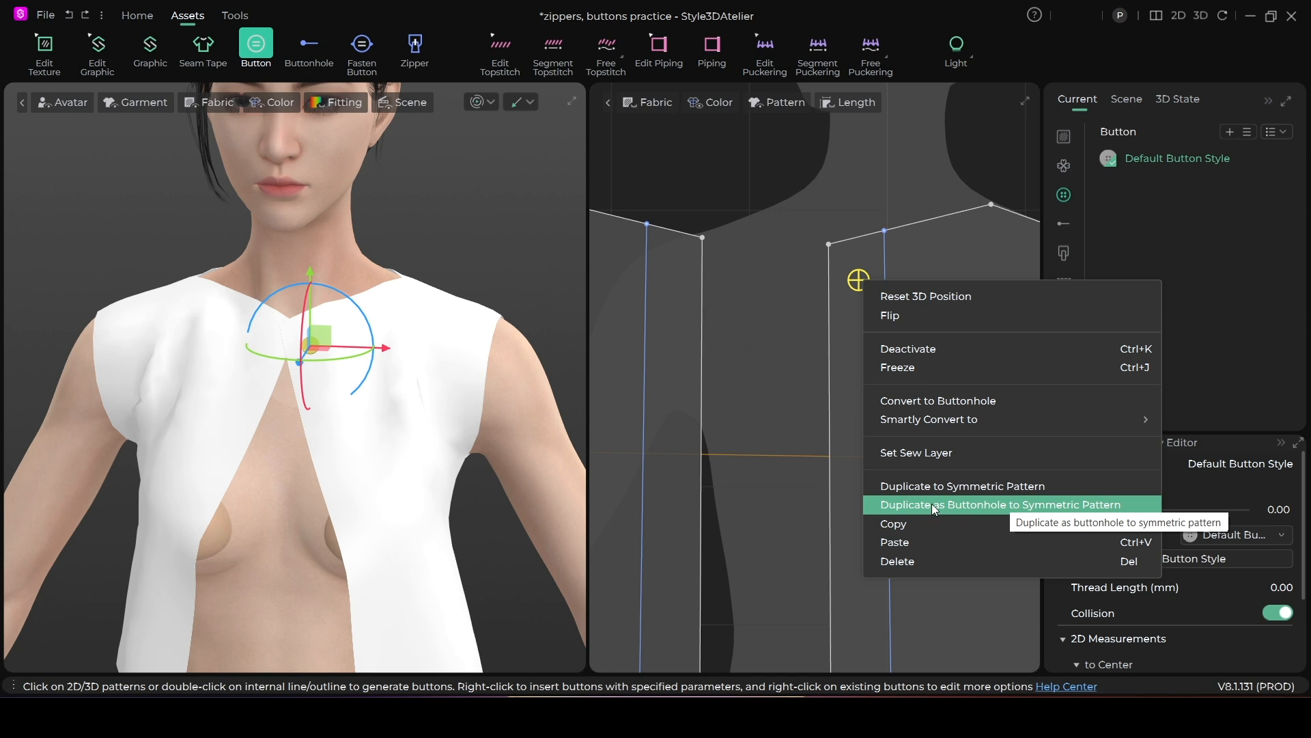
pyautogui.click(951, 502)
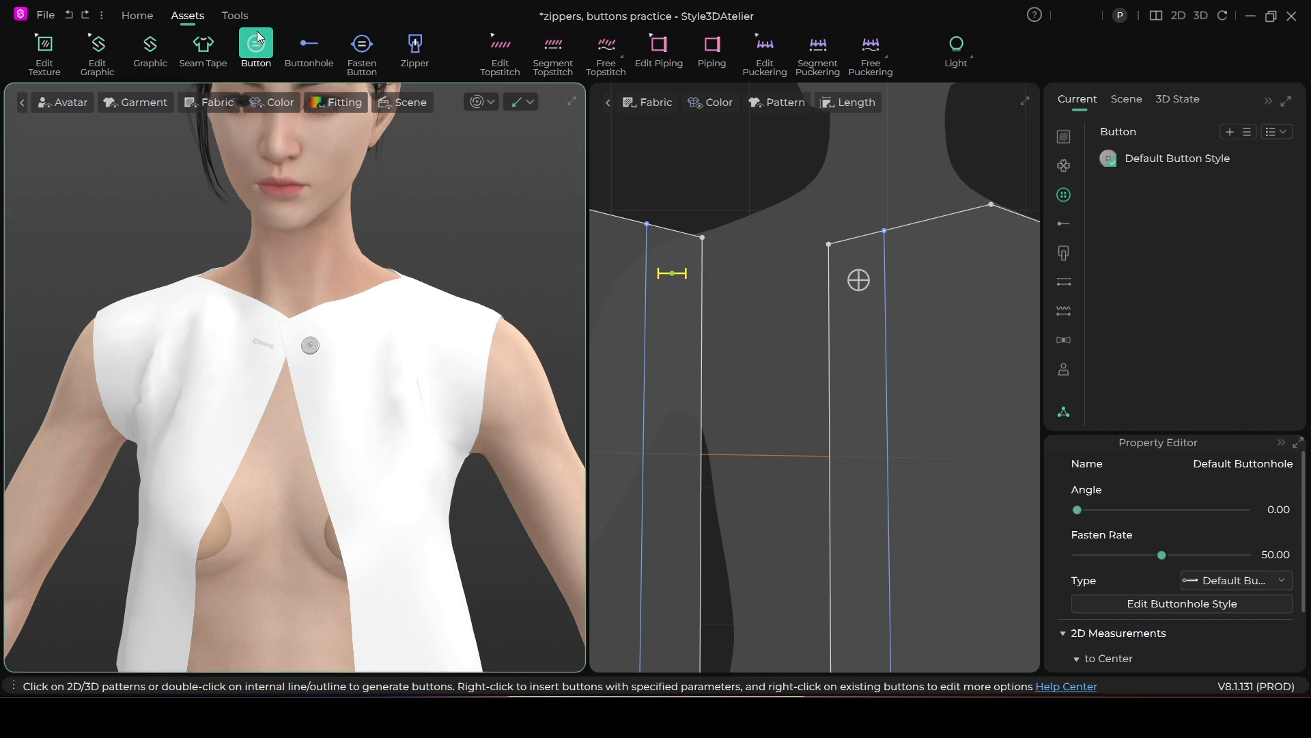
# Fasten the button near the front neckline to the matching buttonhole on the symmetric front piece.
pyautogui.click(363, 48)
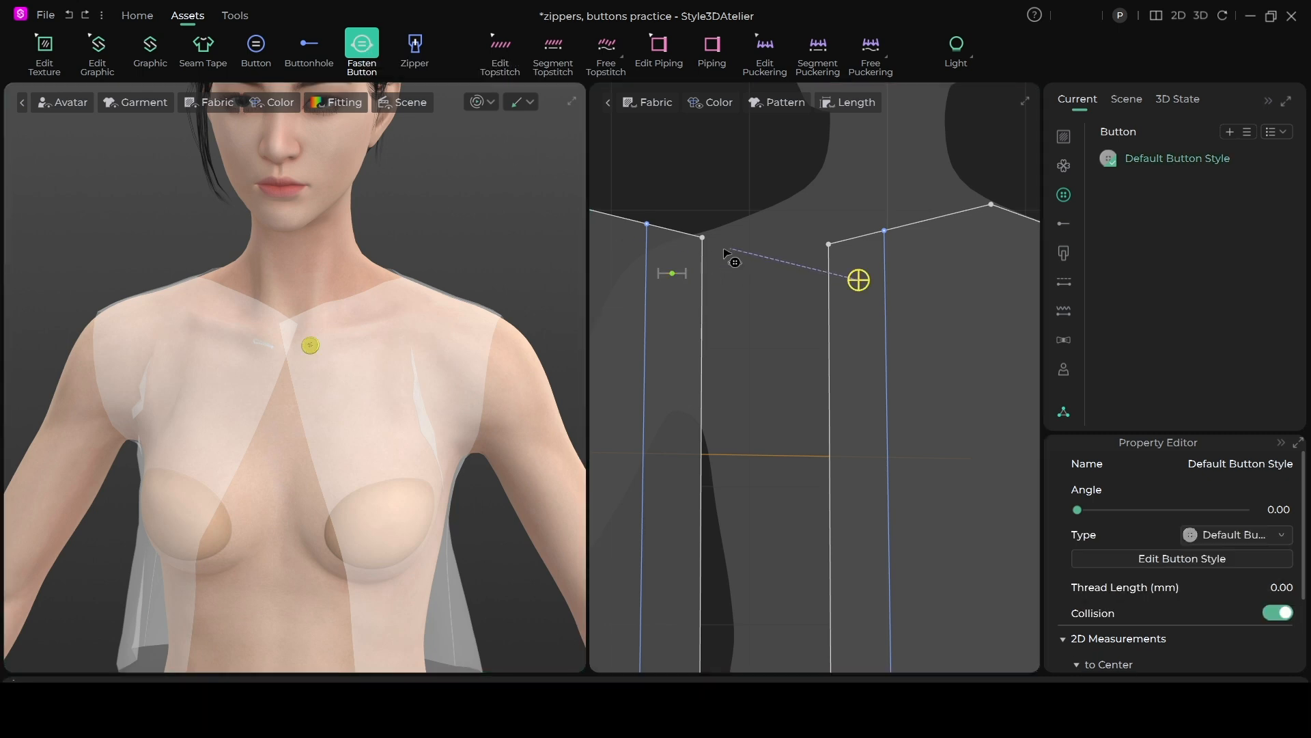
pyautogui.scroll(1, 850, 280)
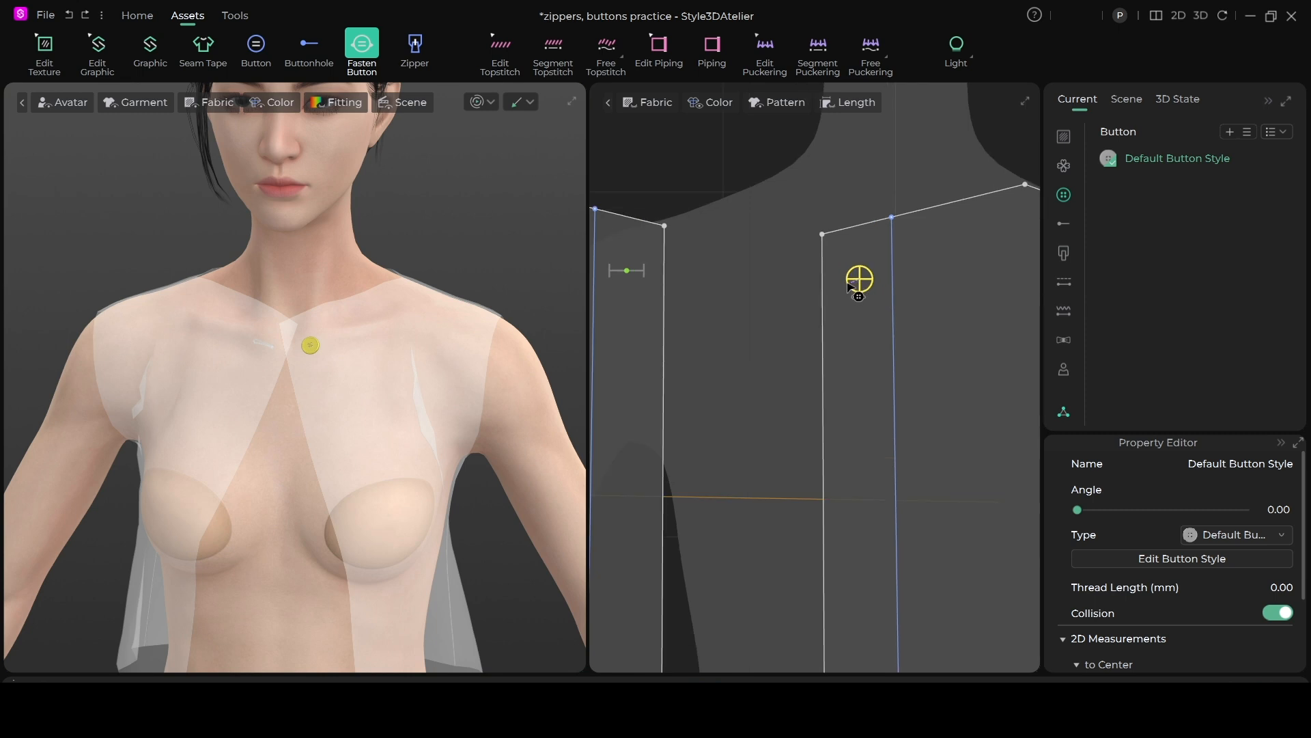
pyautogui.click(858, 278)
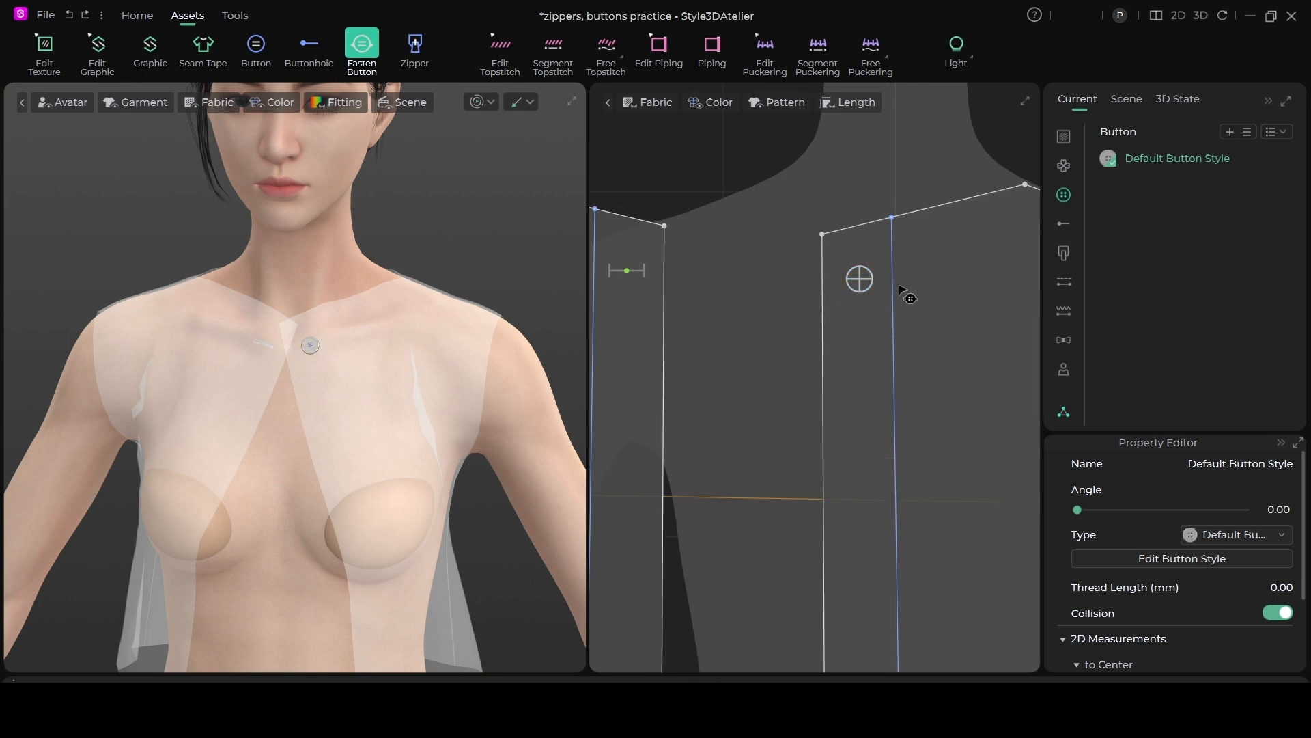
pyautogui.click(860, 281)
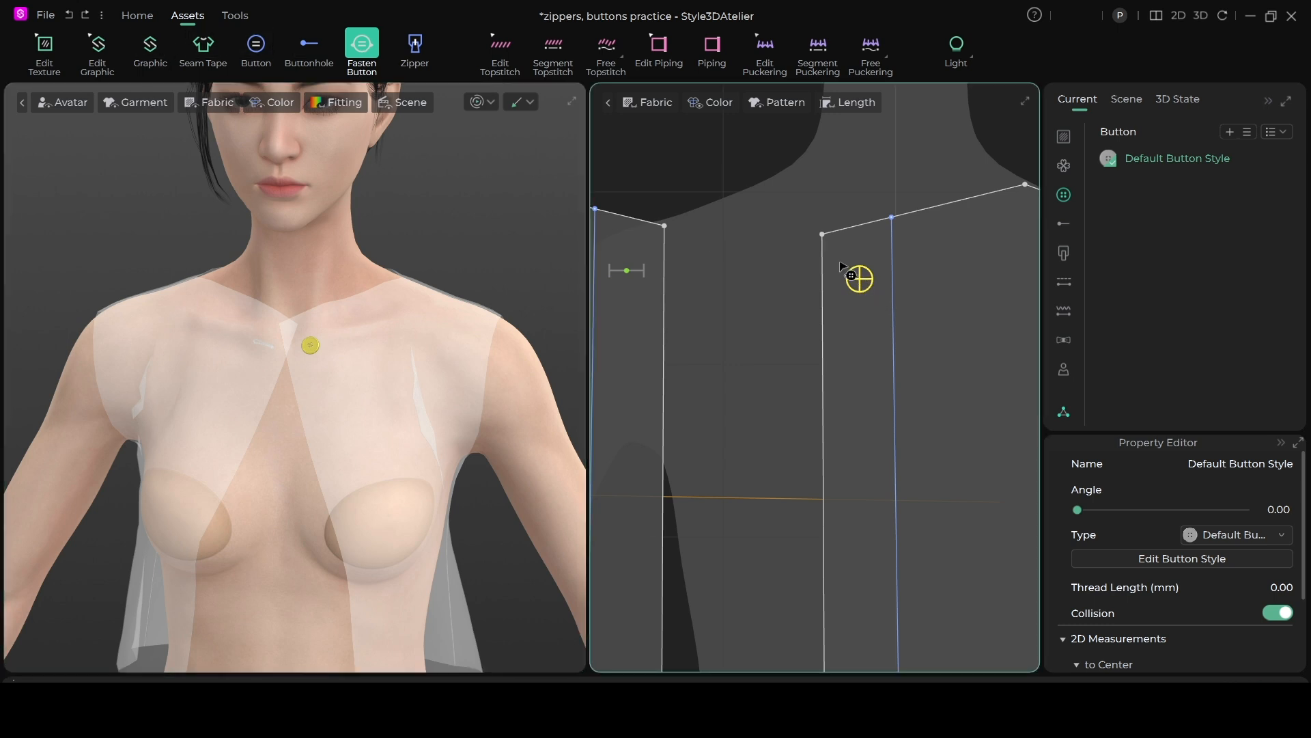
pyautogui.click(860, 280)
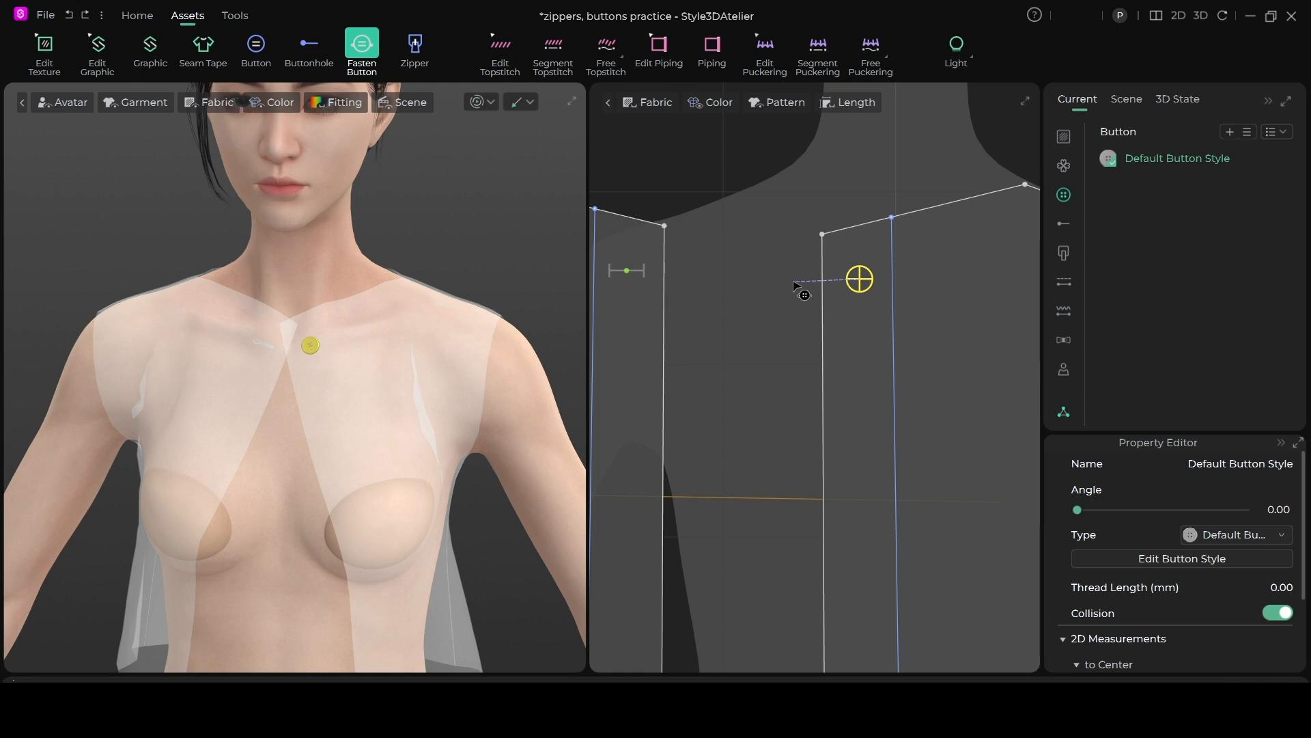
pyautogui.click(628, 272)
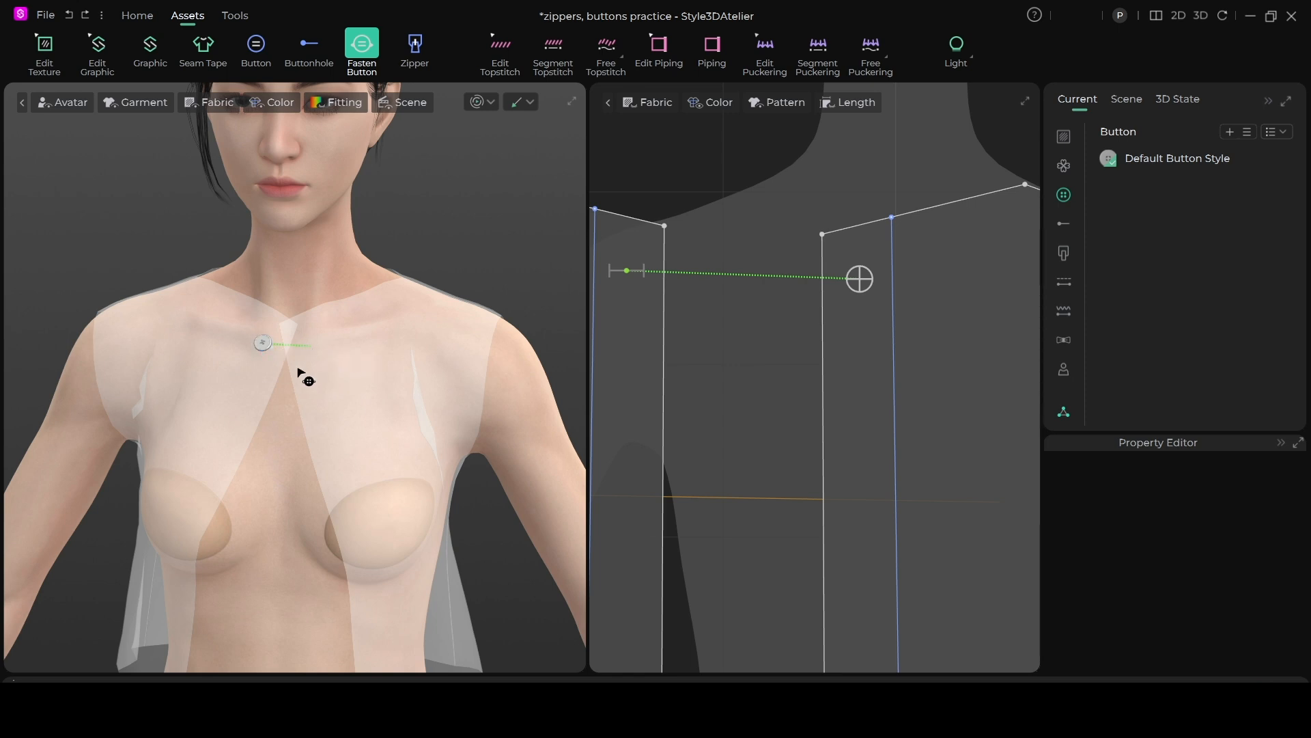
# Simulate the top to draw the button to its buttonhole, pulling the buttonhole-side front piece across the centre front.
pyautogui.scroll(2, 358, 321)
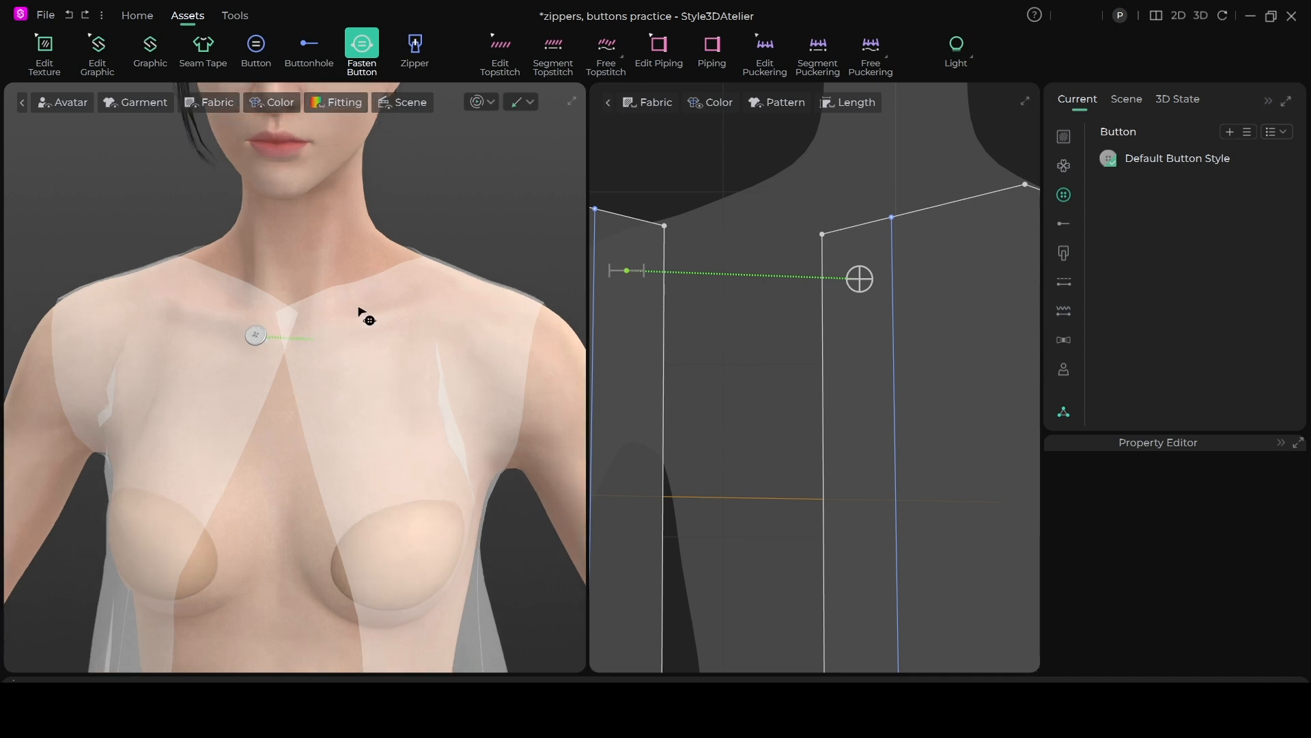
pyautogui.press('q')
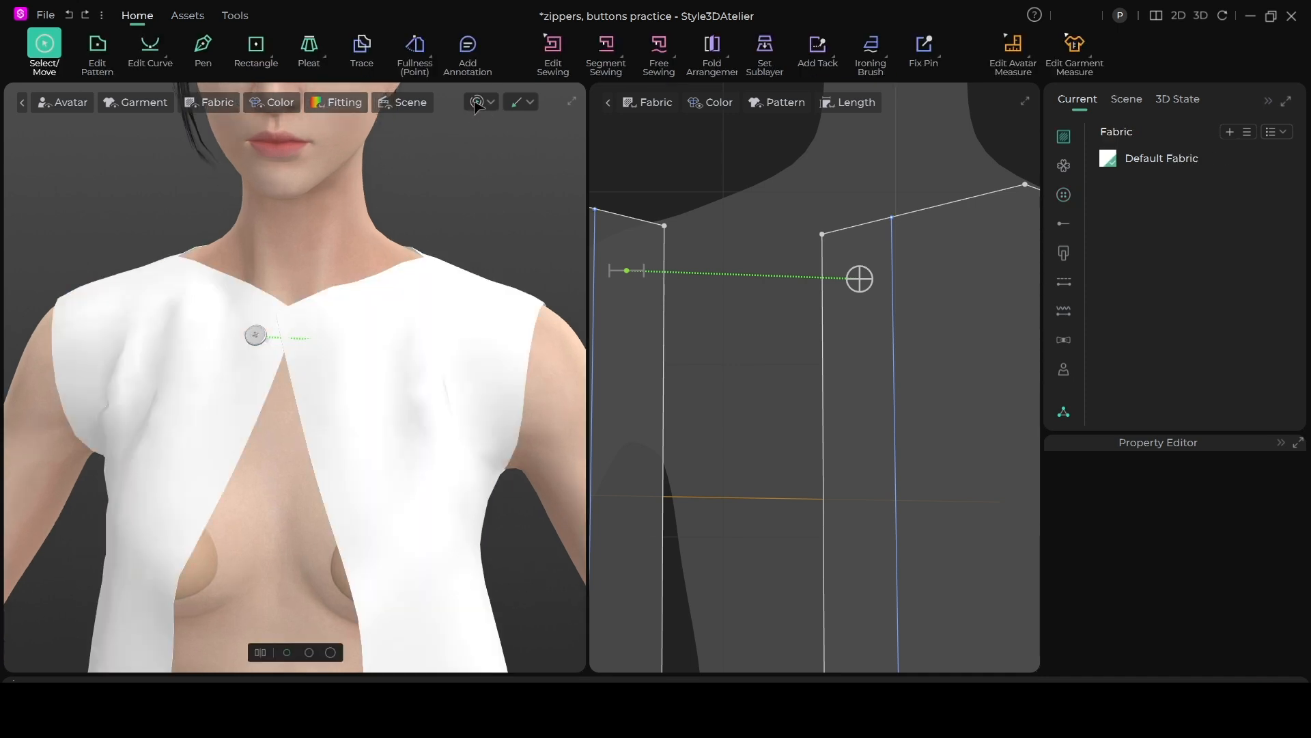
pyautogui.click(476, 103)
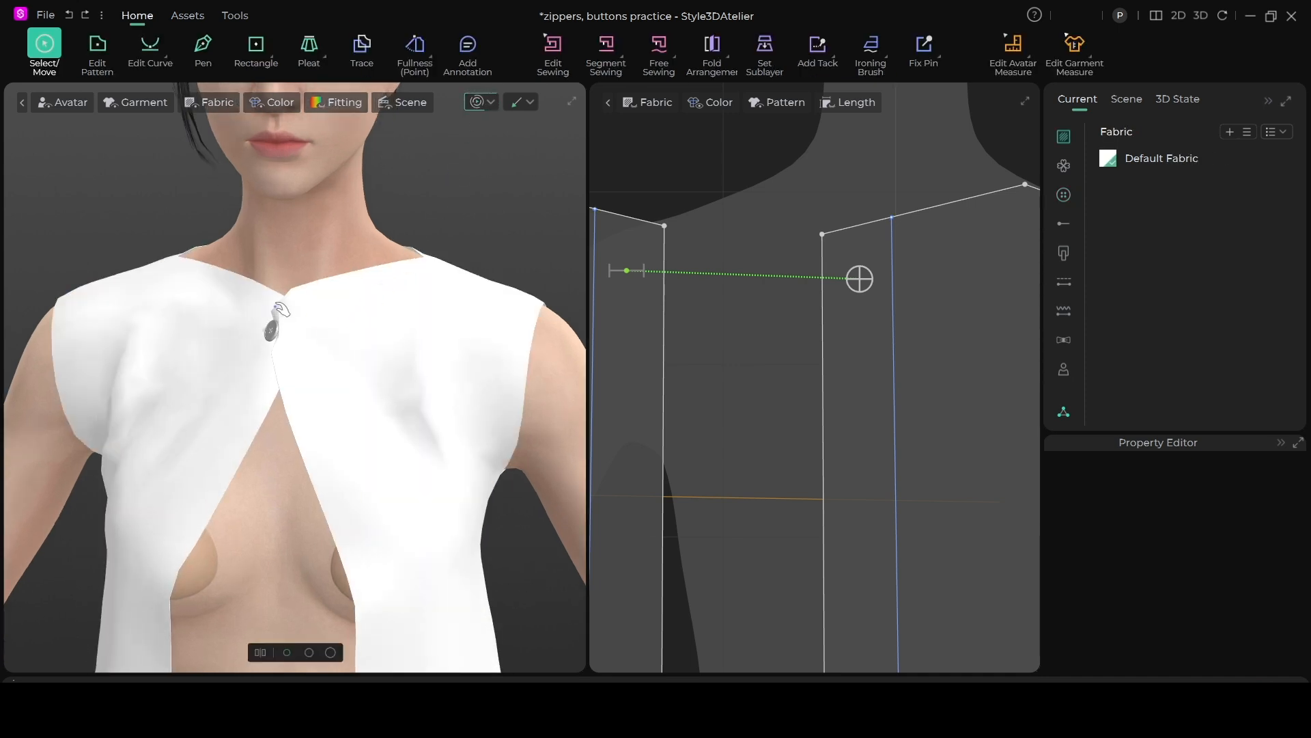
pyautogui.moveTo(274, 299)
pyautogui.mouseDown()
pyautogui.moveTo(236, 286)
pyautogui.moveTo(266, 293)
pyautogui.mouseUp()
pyautogui.moveTo(299, 386)
pyautogui.mouseDown()
pyautogui.moveTo(275, 450)
pyautogui.moveTo(297, 400)
pyautogui.mouseUp()
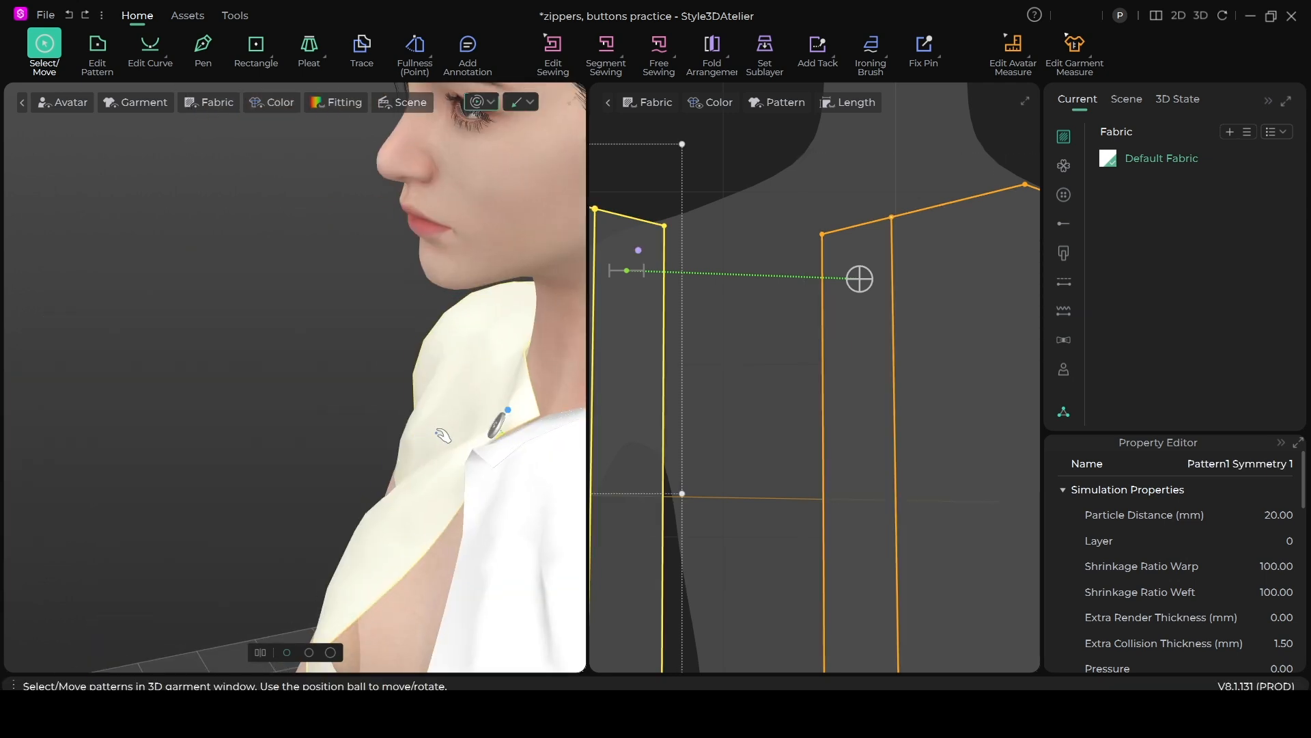
pyautogui.moveTo(439, 433); pyautogui.dragTo(335, 425, button='right')
pyautogui.moveTo(312, 313); pyautogui.dragTo(259, 298)
pyautogui.moveTo(344, 332); pyautogui.dragTo(269, 239)
pyautogui.moveTo(241, 472); pyautogui.dragTo(314, 632)
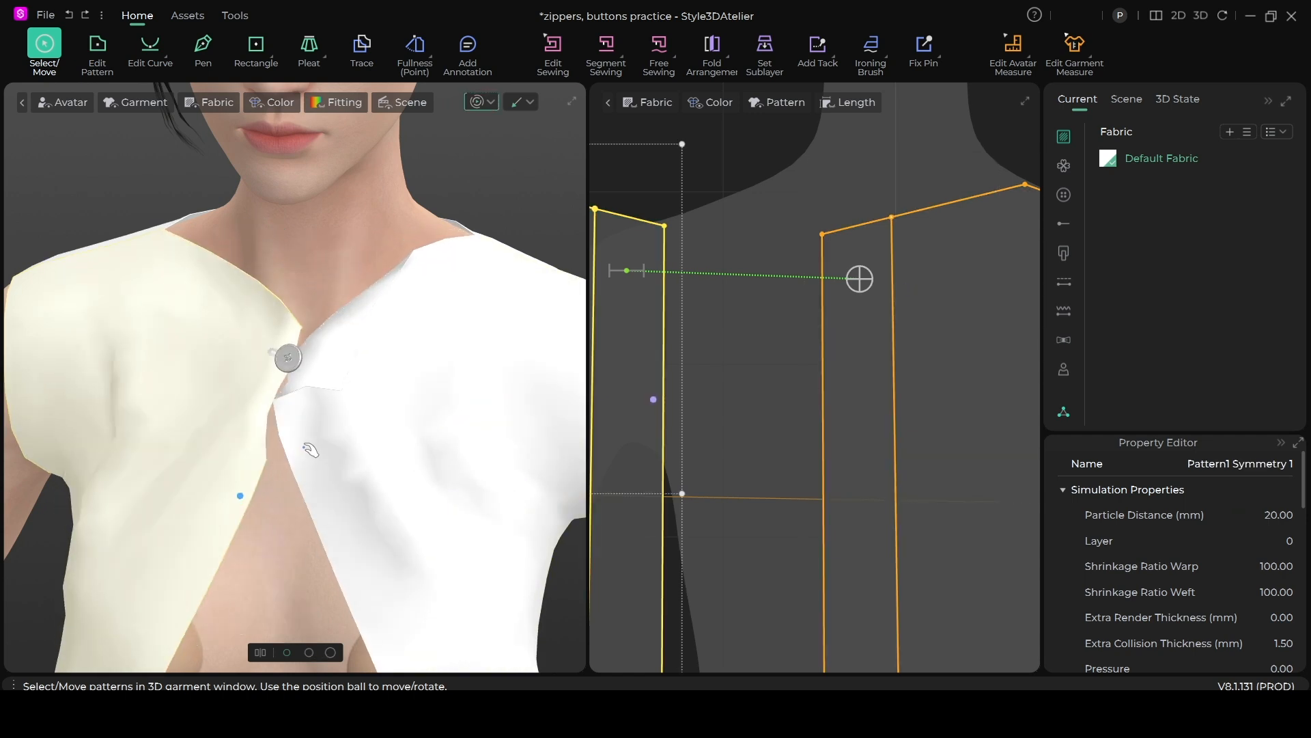
# Tug both front pieces around the button from different angles to work the buttonhole side over the button side.
pyautogui.moveTo(321, 371); pyautogui.dragTo(135, 332)
pyautogui.moveTo(247, 373); pyautogui.dragTo(159, 319)
pyautogui.moveTo(223, 264); pyautogui.dragTo(177, 285)
pyautogui.click(295, 313)
pyautogui.moveTo(316, 410); pyautogui.dragTo(286, 371, button='right')
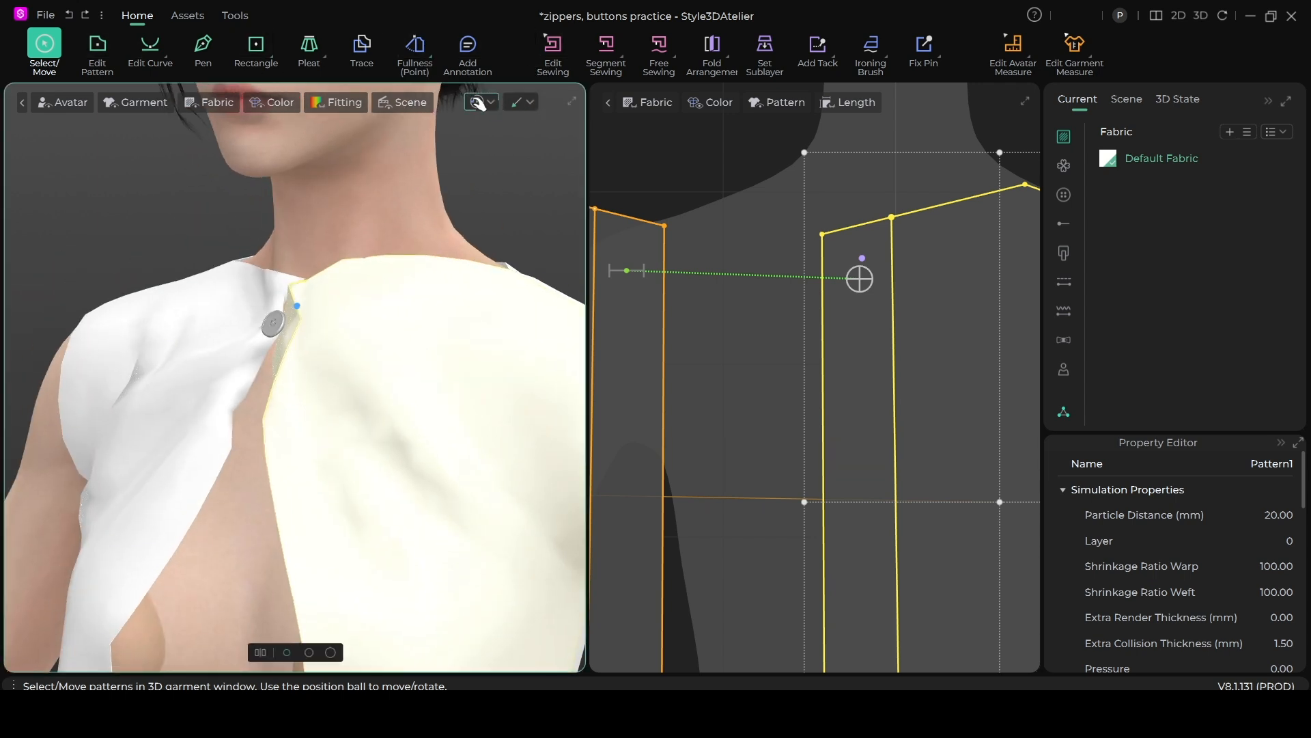
pyautogui.moveTo(459, 161); pyautogui.dragTo(448, 518, button='right')
pyautogui.moveTo(305, 334); pyautogui.dragTo(342, 301)
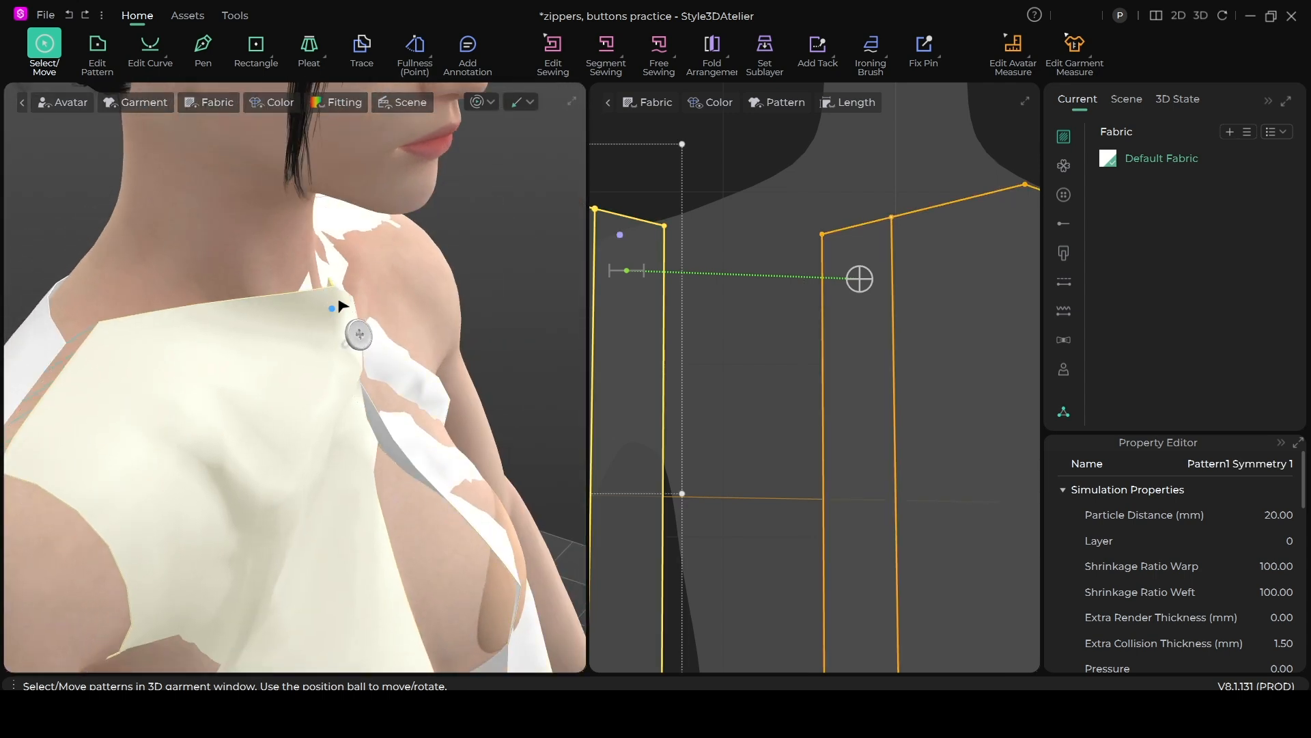
# Restart the simulation and pull the button-side front piece back under the buttonhole side near the neckline.
pyautogui.click(484, 104)
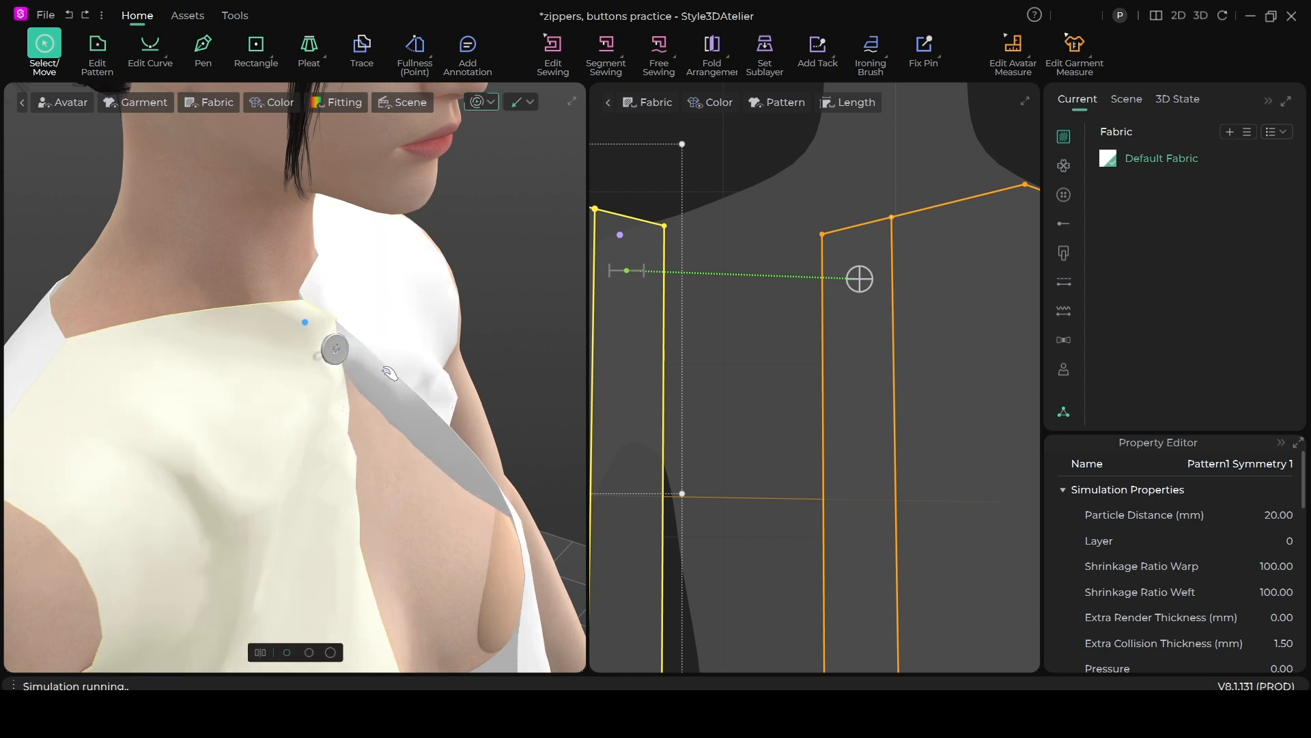
pyautogui.click(389, 378)
pyautogui.moveTo(325, 527); pyautogui.dragTo(273, 526)
pyautogui.moveTo(352, 531); pyautogui.dragTo(186, 546, button='right')
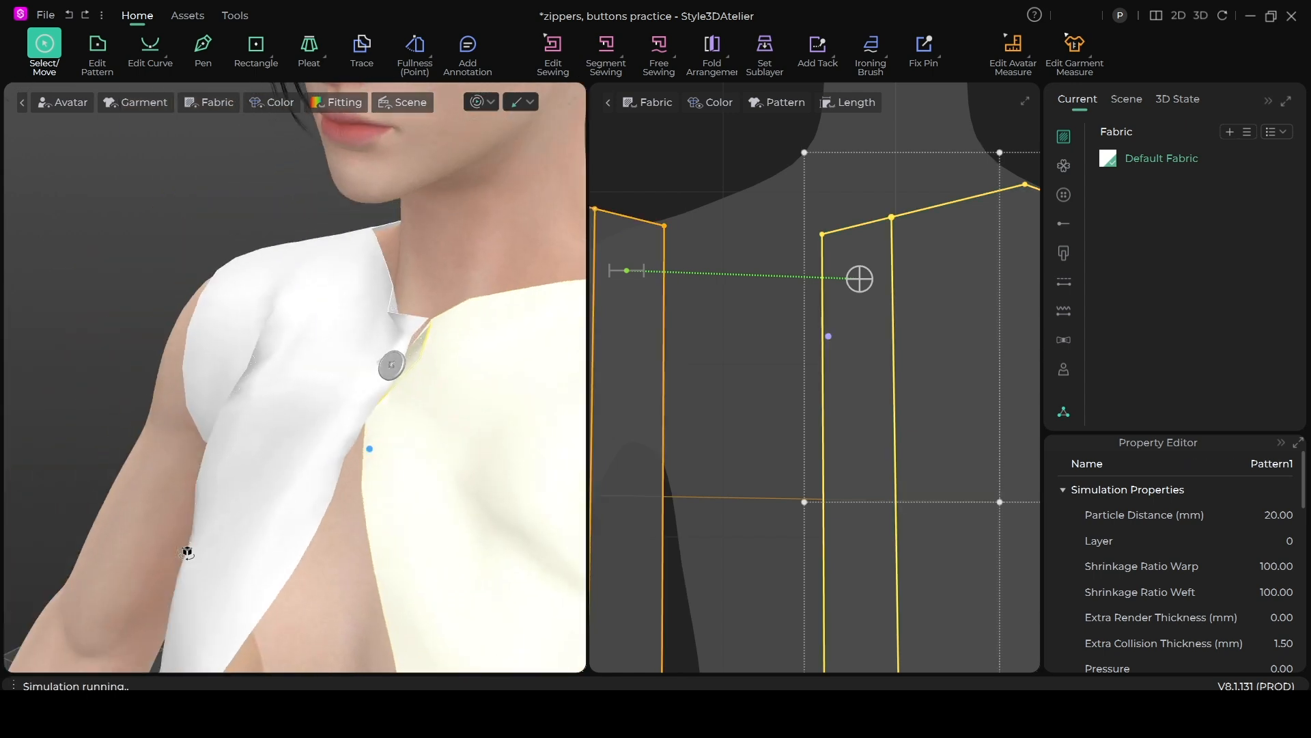
pyautogui.press('space')
pyautogui.moveTo(429, 347); pyautogui.dragTo(369, 294)
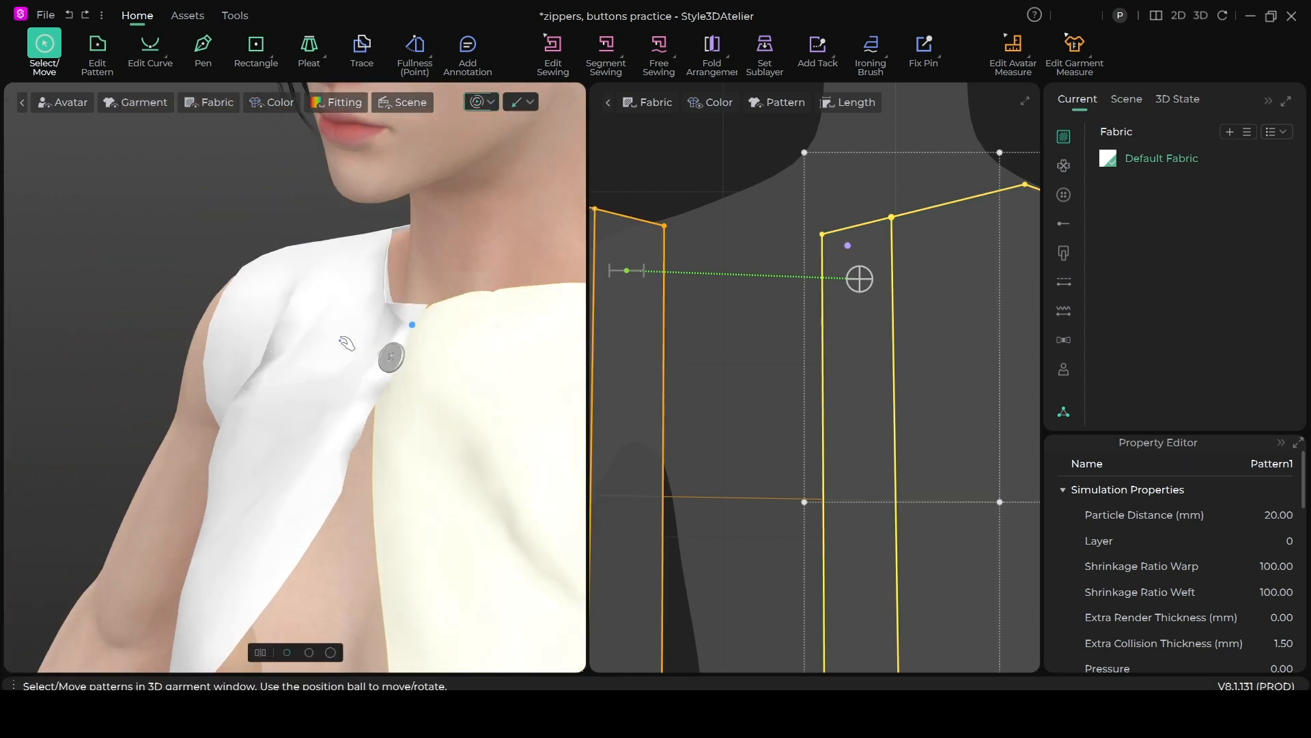
# Pull the buttonhole-side front piece's neckline corner outward so it laps over the button side.
pyautogui.click(407, 320)
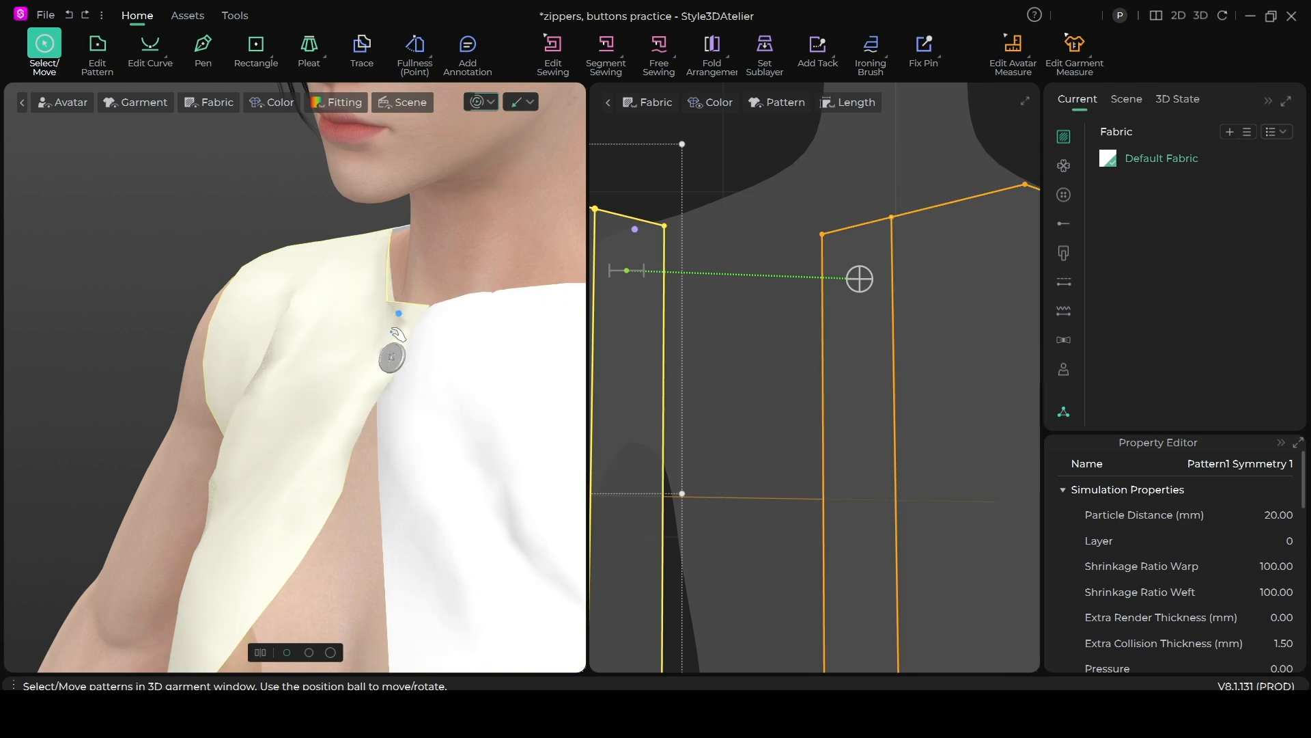
pyautogui.moveTo(409, 321); pyautogui.dragTo(436, 337)
pyautogui.moveTo(436, 336); pyautogui.dragTo(486, 333, button='right')
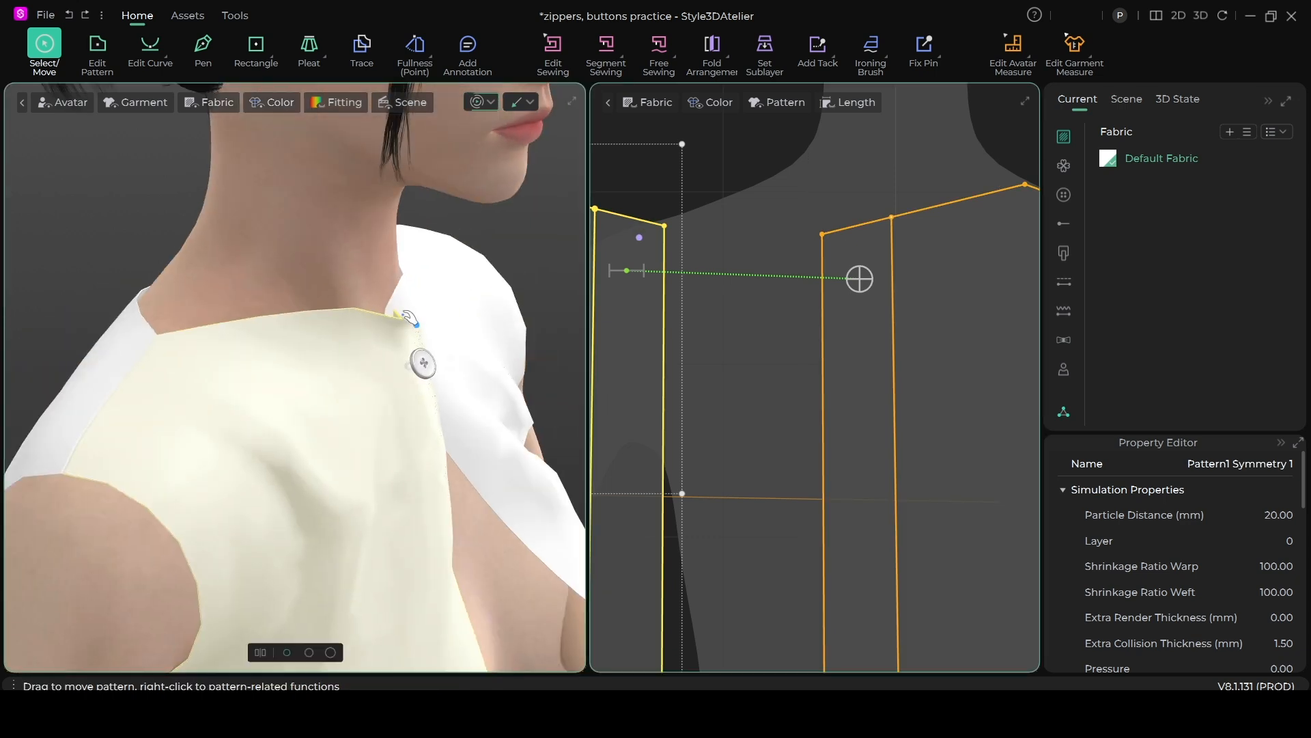
pyautogui.moveTo(413, 323); pyautogui.dragTo(446, 346)
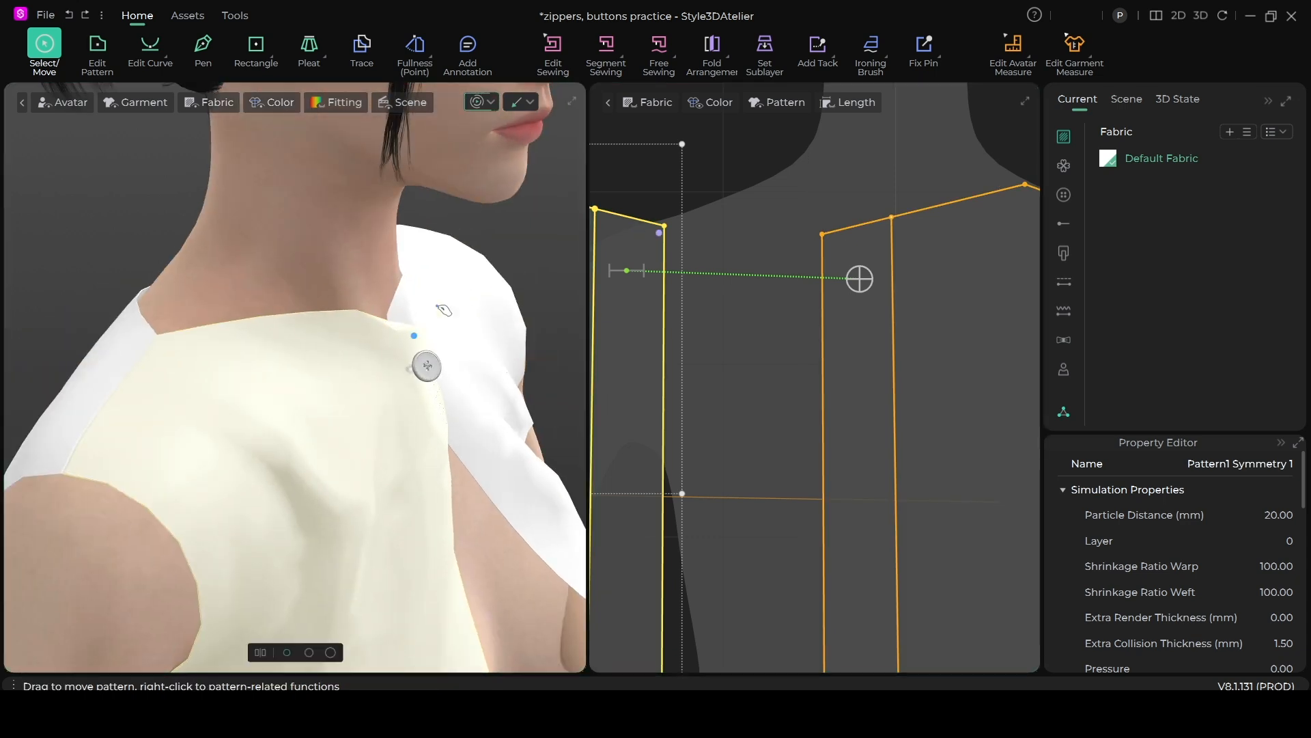
pyautogui.moveTo(448, 444); pyautogui.dragTo(354, 454, button='right')
pyautogui.moveTo(414, 312)
pyautogui.mouseDown()
pyautogui.moveTo(388, 289)
pyautogui.moveTo(421, 292)
pyautogui.mouseUp()
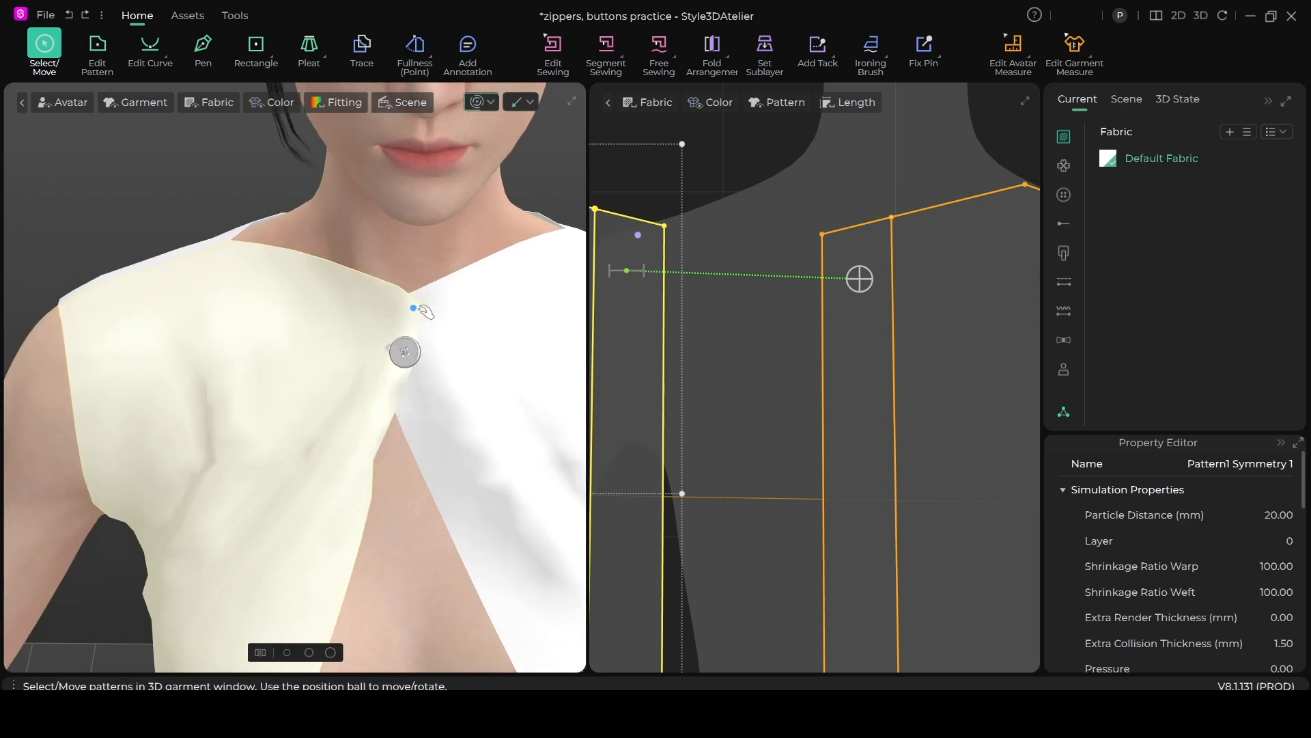
pyautogui.moveTo(393, 401); pyautogui.dragTo(407, 403)
# Examine the fastened button up close and from another angle, and tug the buttonhole side's neckline corner outward again.
pyautogui.scroll(2, 419, 418)
pyautogui.moveTo(428, 395); pyautogui.dragTo(352, 440, button='middle')
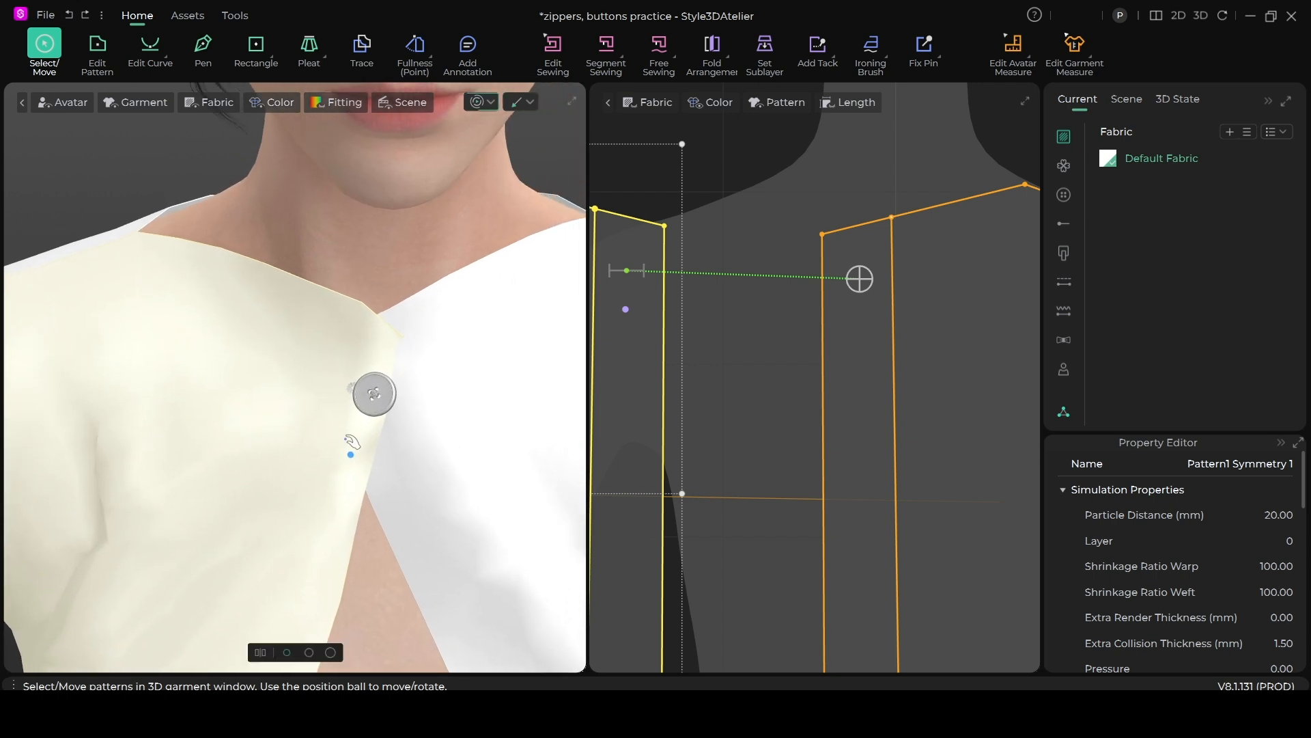
pyautogui.scroll(5, 437, 452)
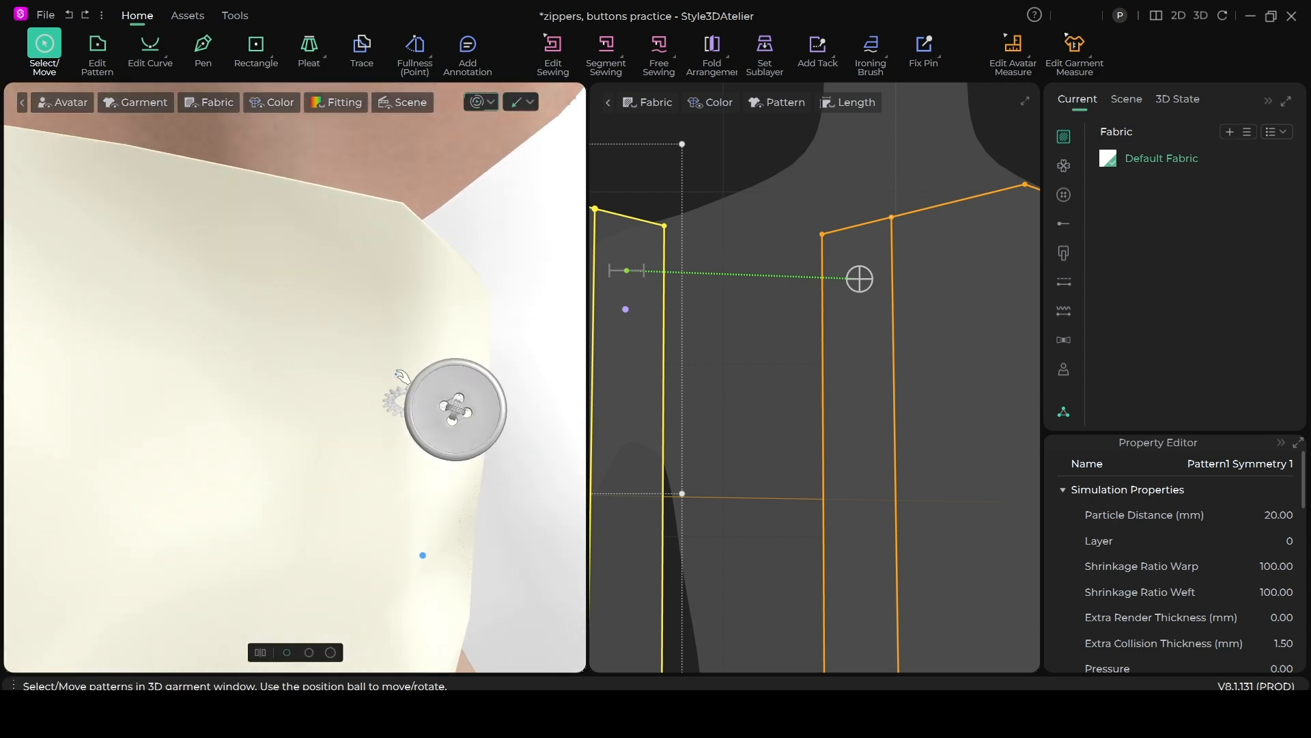
pyautogui.scroll(-2, 409, 478)
pyautogui.scroll(-4, 407, 475)
pyautogui.moveTo(379, 397); pyautogui.dragTo(425, 229, button='right')
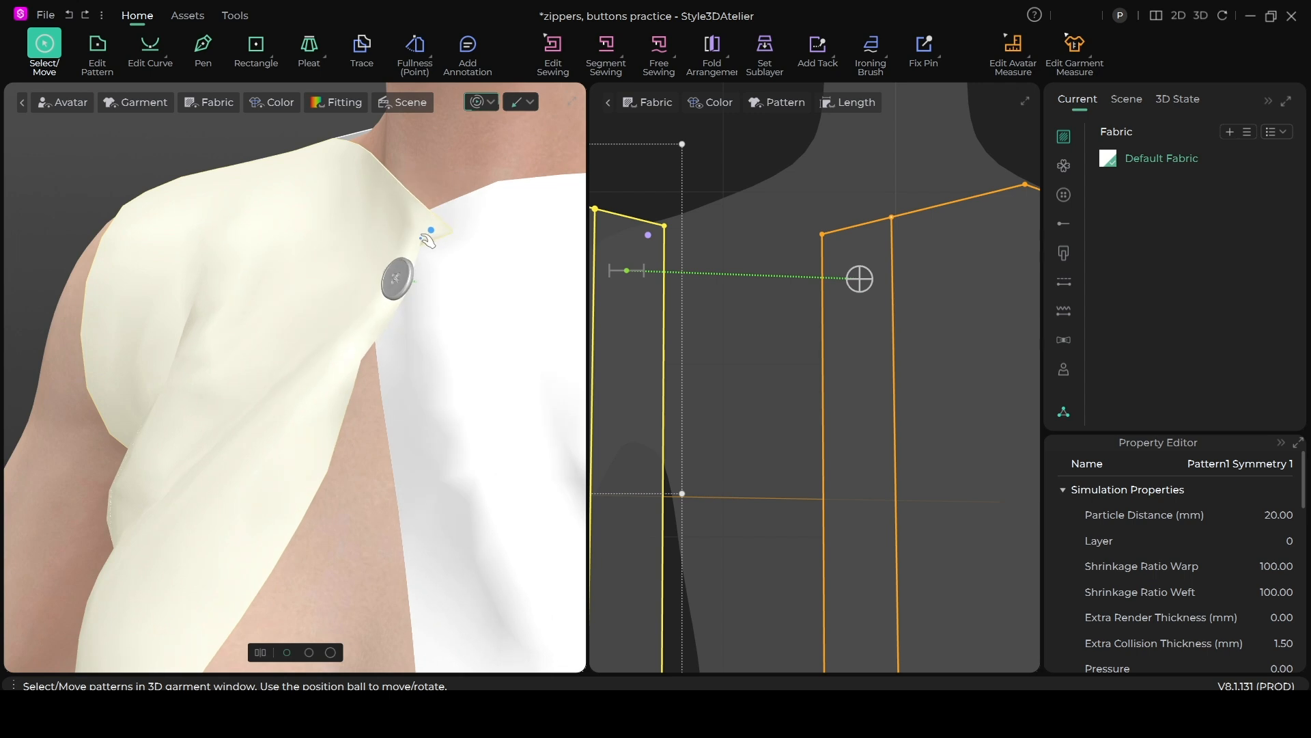
pyautogui.moveTo(438, 230); pyautogui.dragTo(467, 238)
pyautogui.moveTo(467, 240); pyautogui.dragTo(494, 407, button='right')
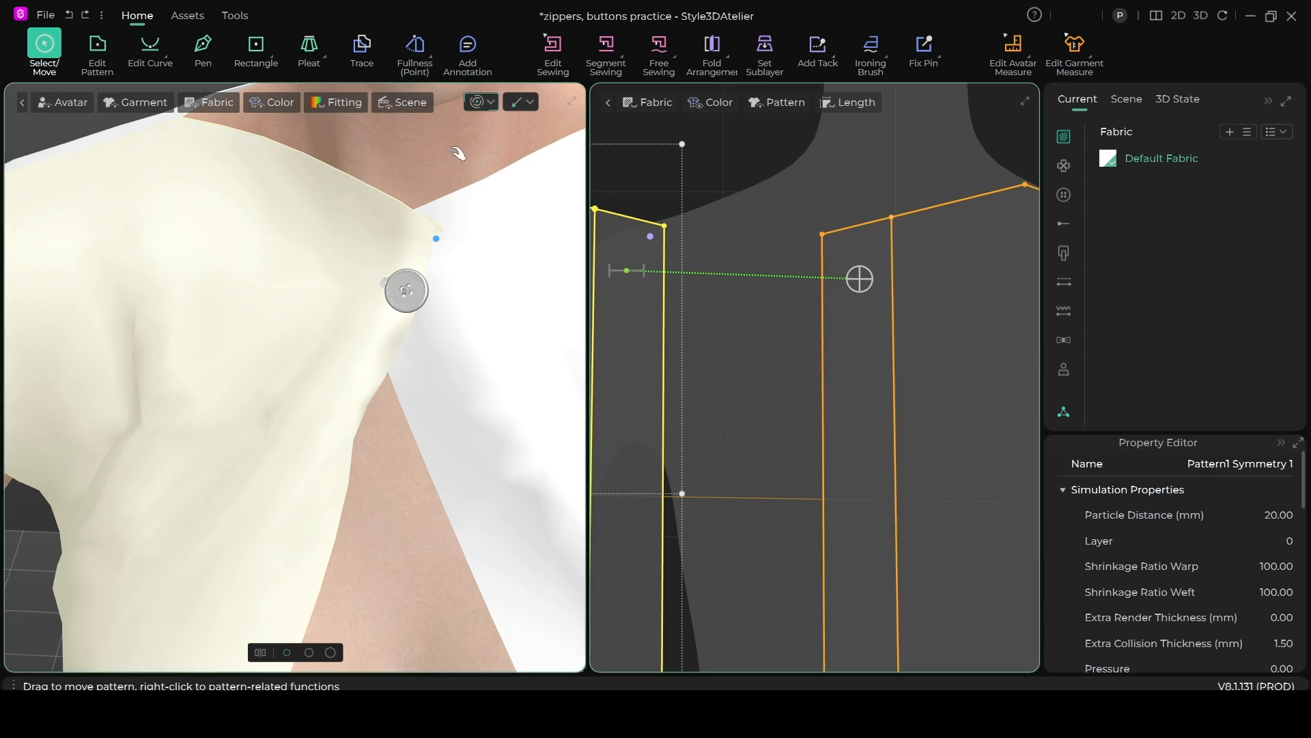
# Stop the simulation and set the buttonhole-side front piece's simulation layer to 1.
pyautogui.click(477, 102)
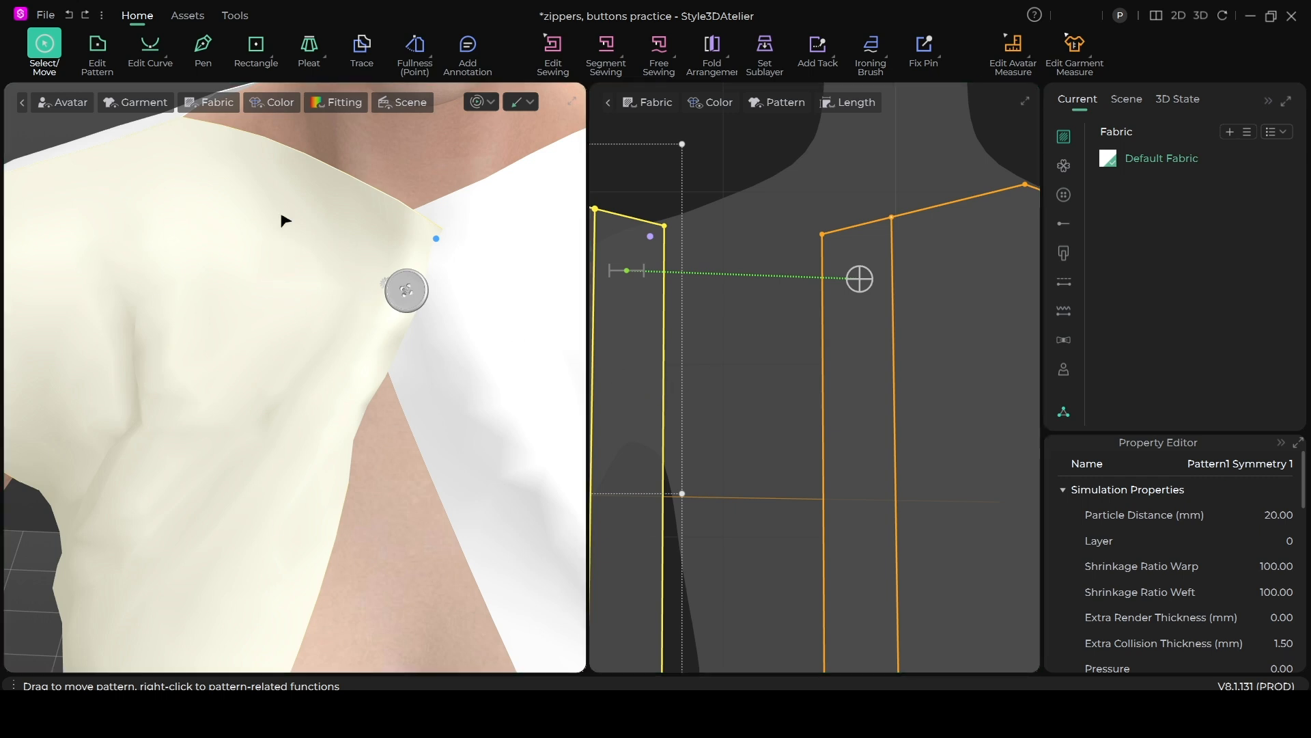
pyautogui.click(301, 280)
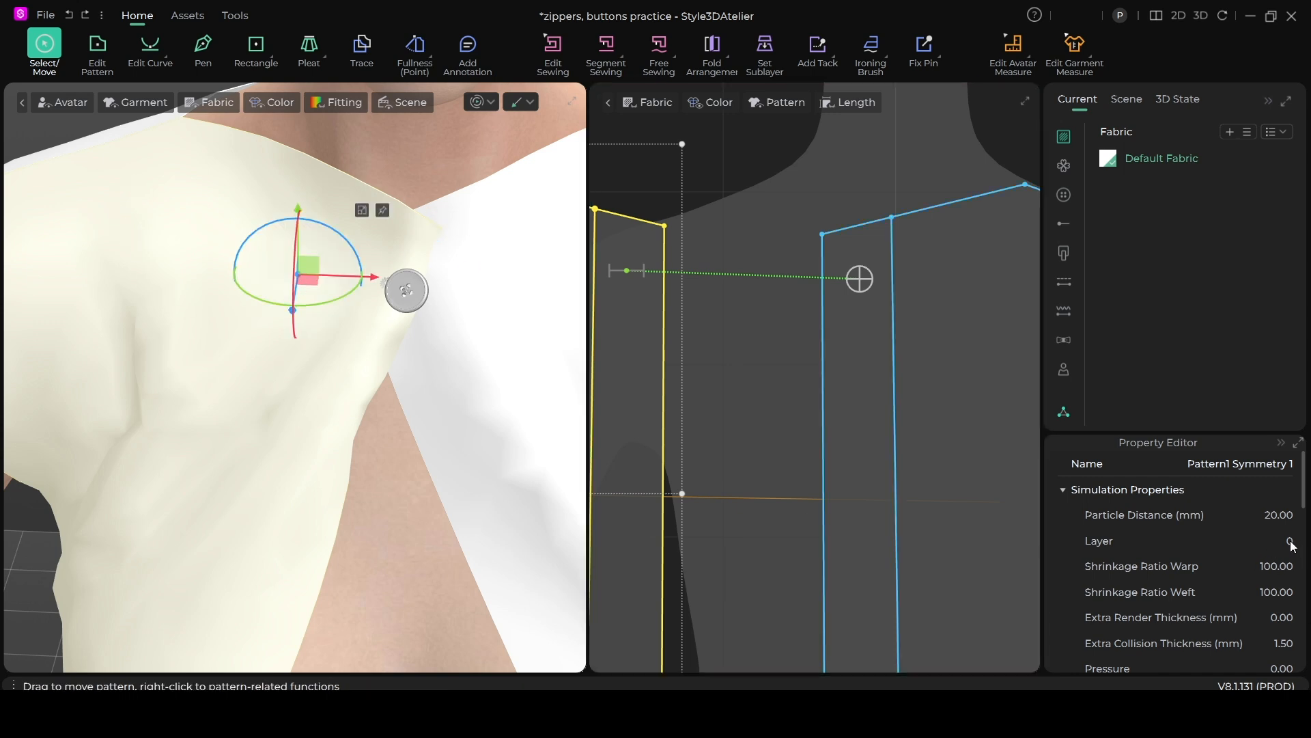
pyautogui.write('1')
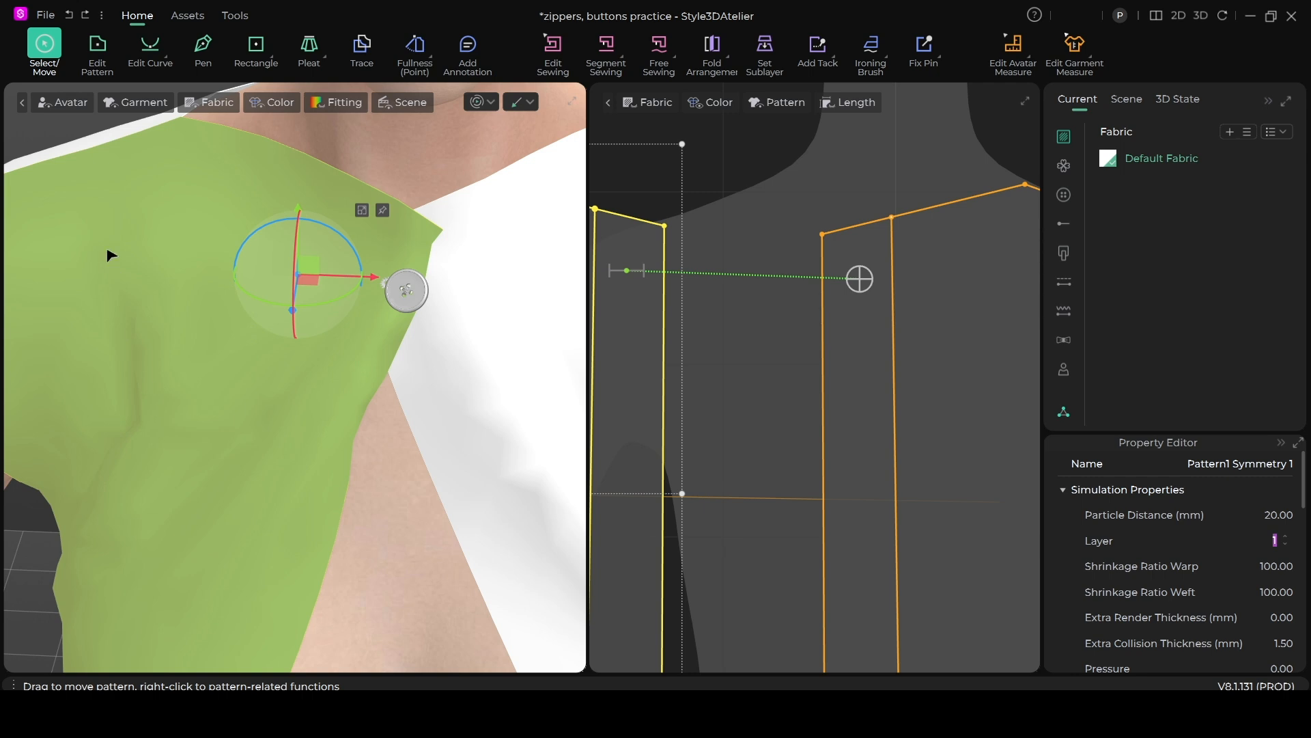
# Turn off all the 3D function colours in the garment view, including the layer colour.
pyautogui.click(273, 102)
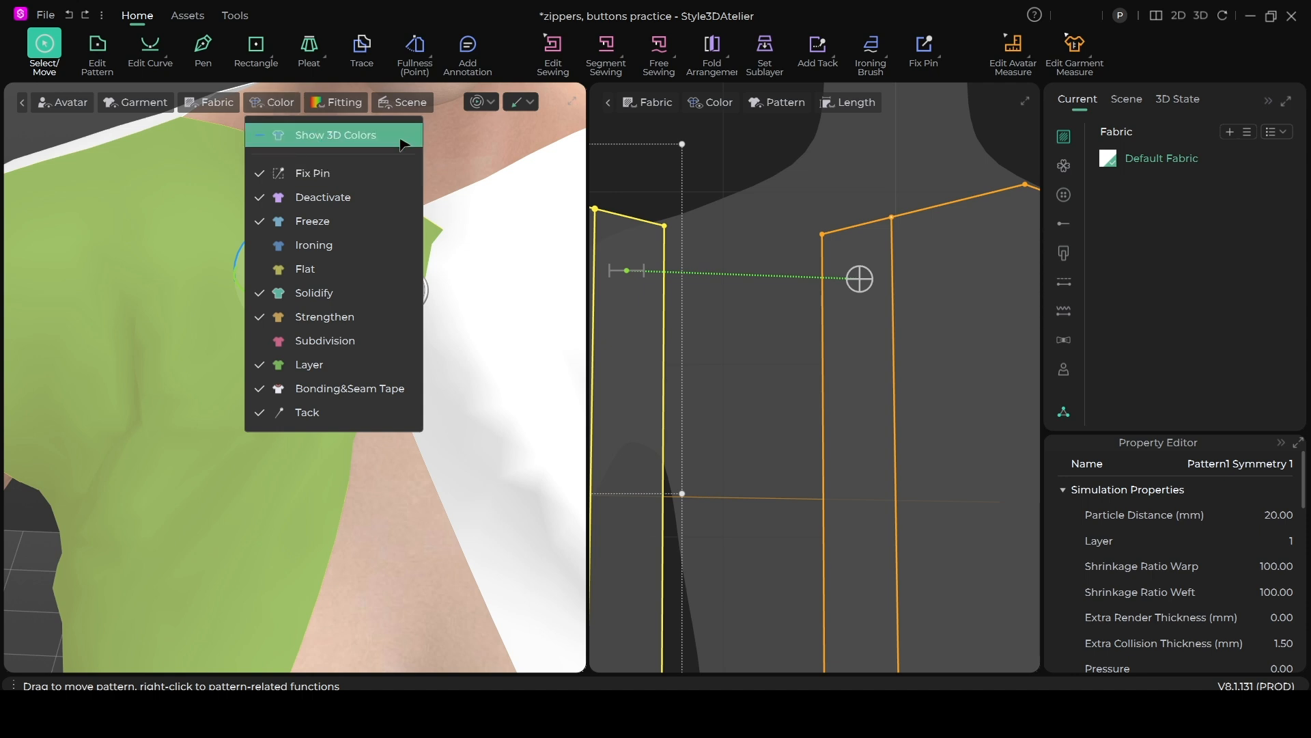
pyautogui.click(299, 140)
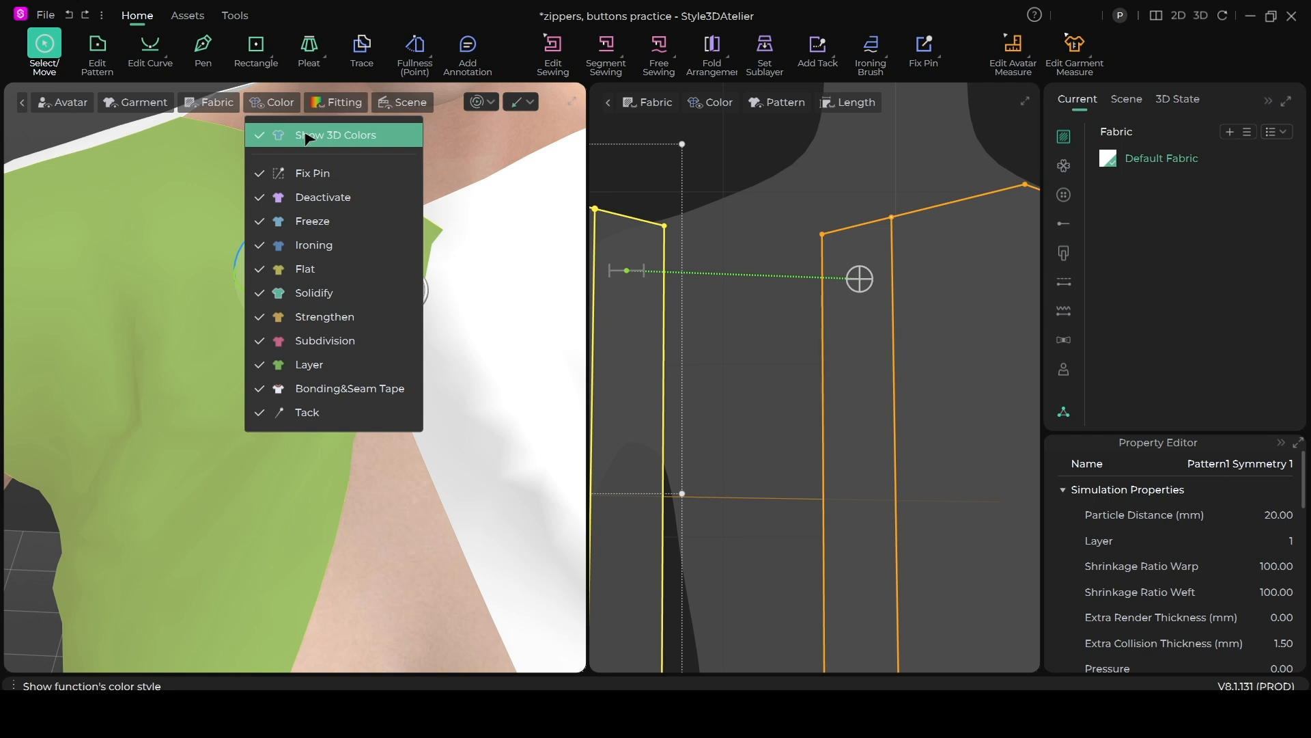
pyautogui.click(306, 139)
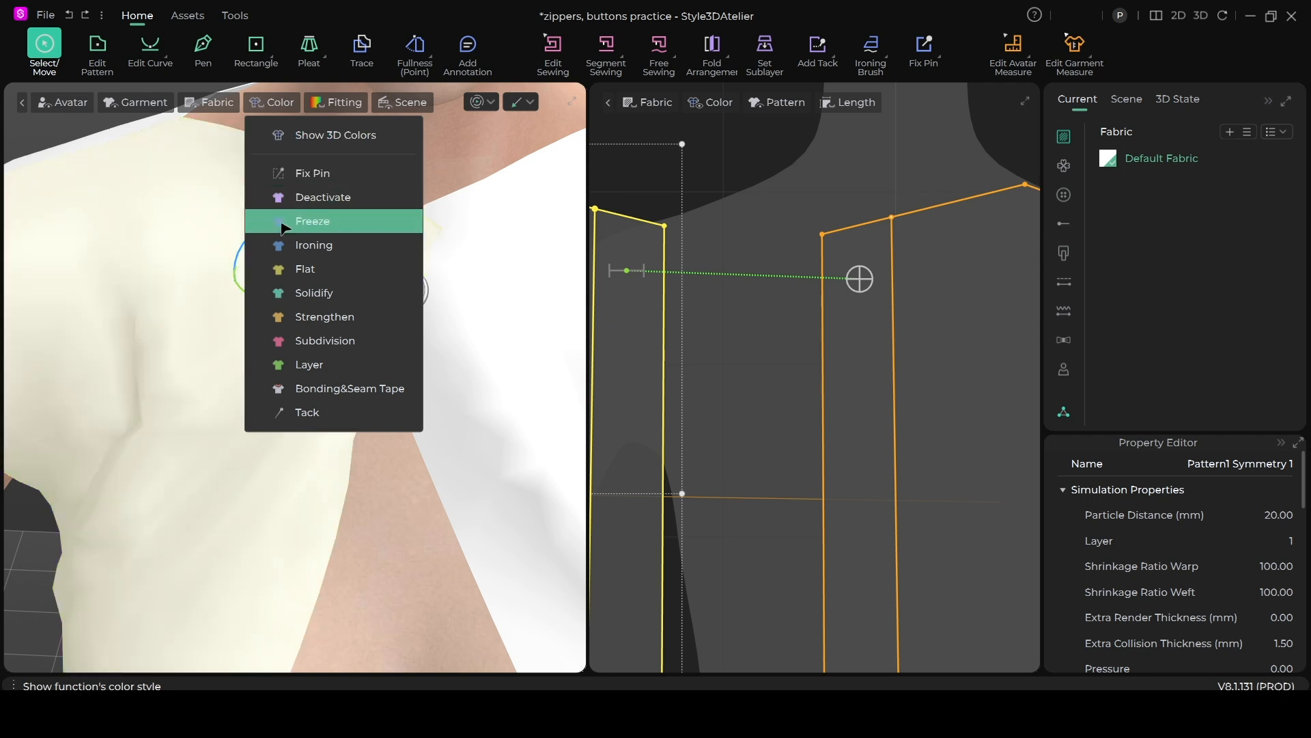
pyautogui.click(409, 102)
pyautogui.click(63, 103)
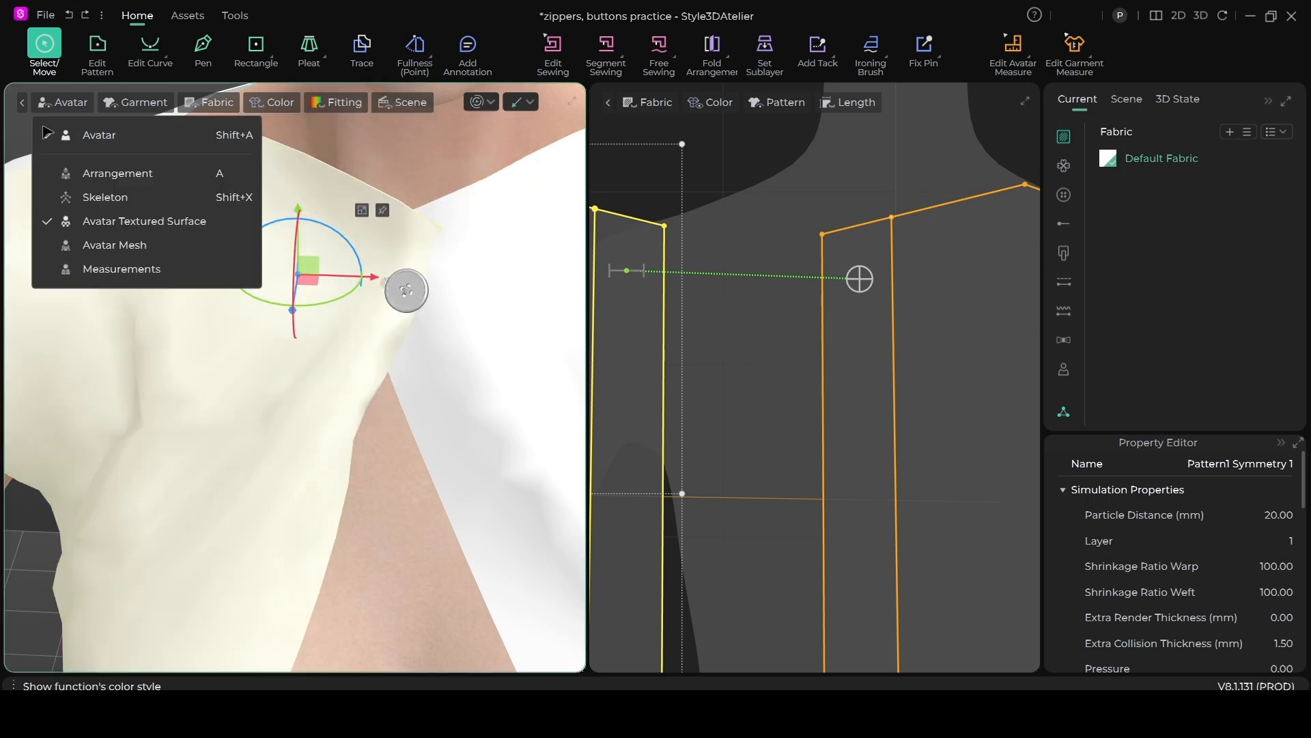
pyautogui.click(25, 144)
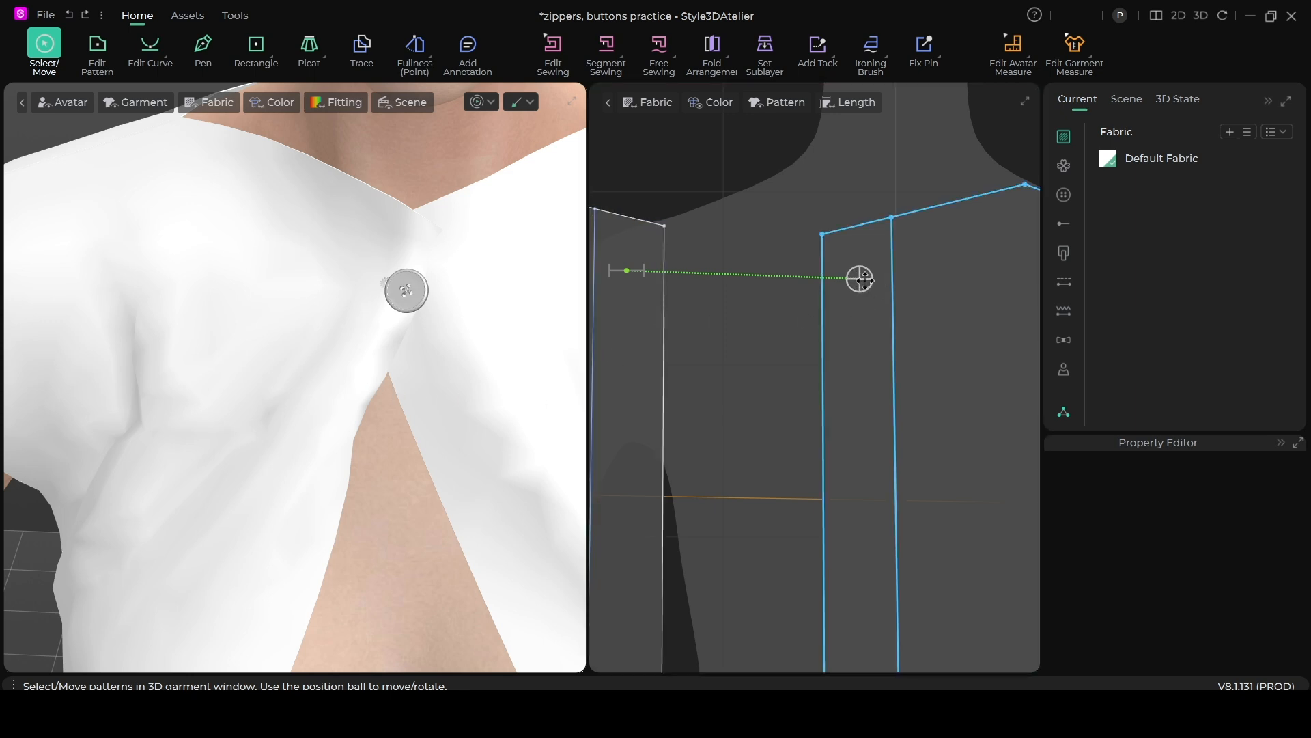
# Copy the existing button and paste the duplicate directly below it on the button-side front piece's placket strip.
pyautogui.click(185, 16)
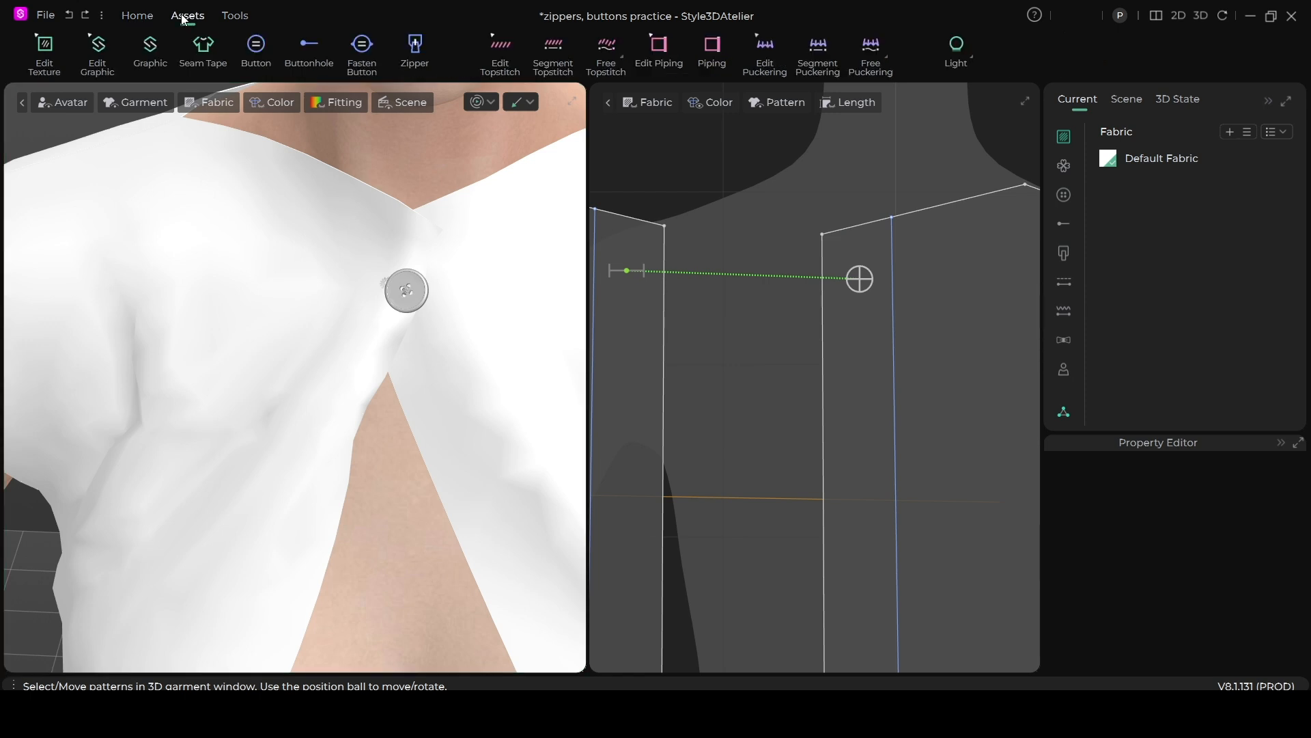
pyautogui.click(258, 47)
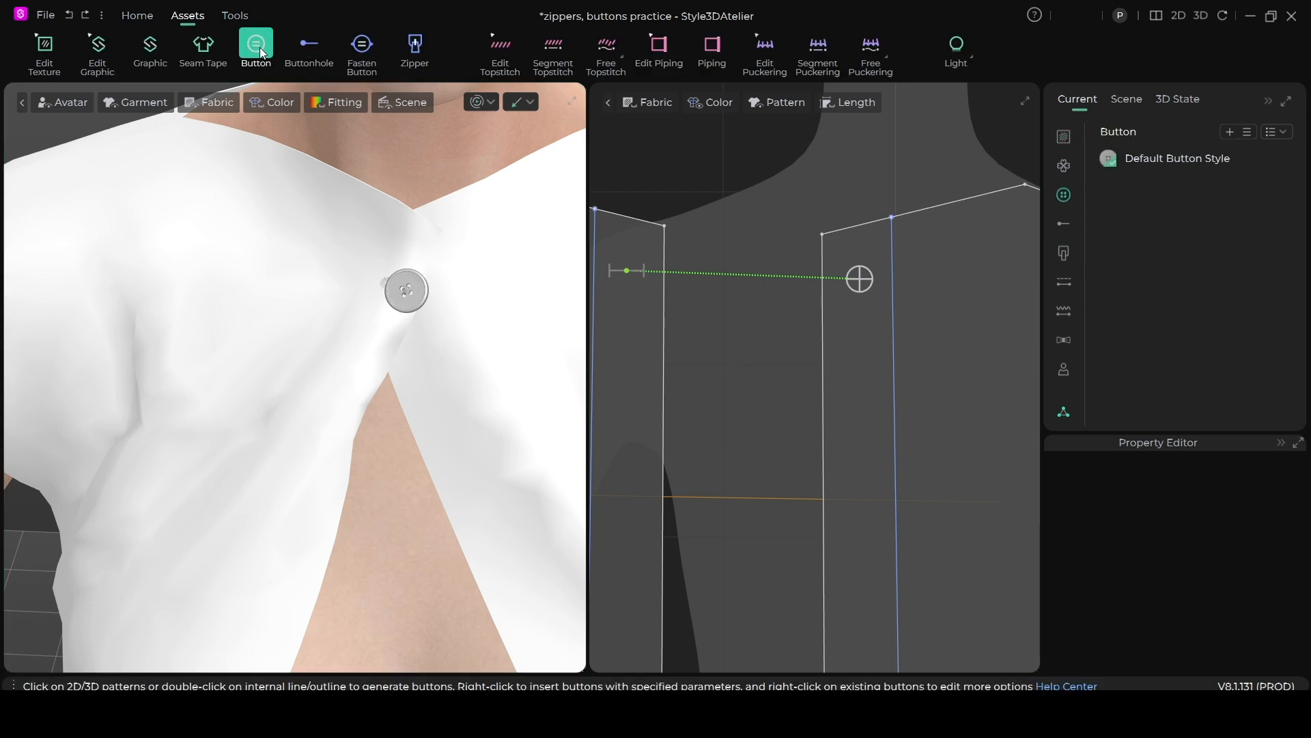
pyautogui.click(860, 278)
pyautogui.rightClick(859, 281)
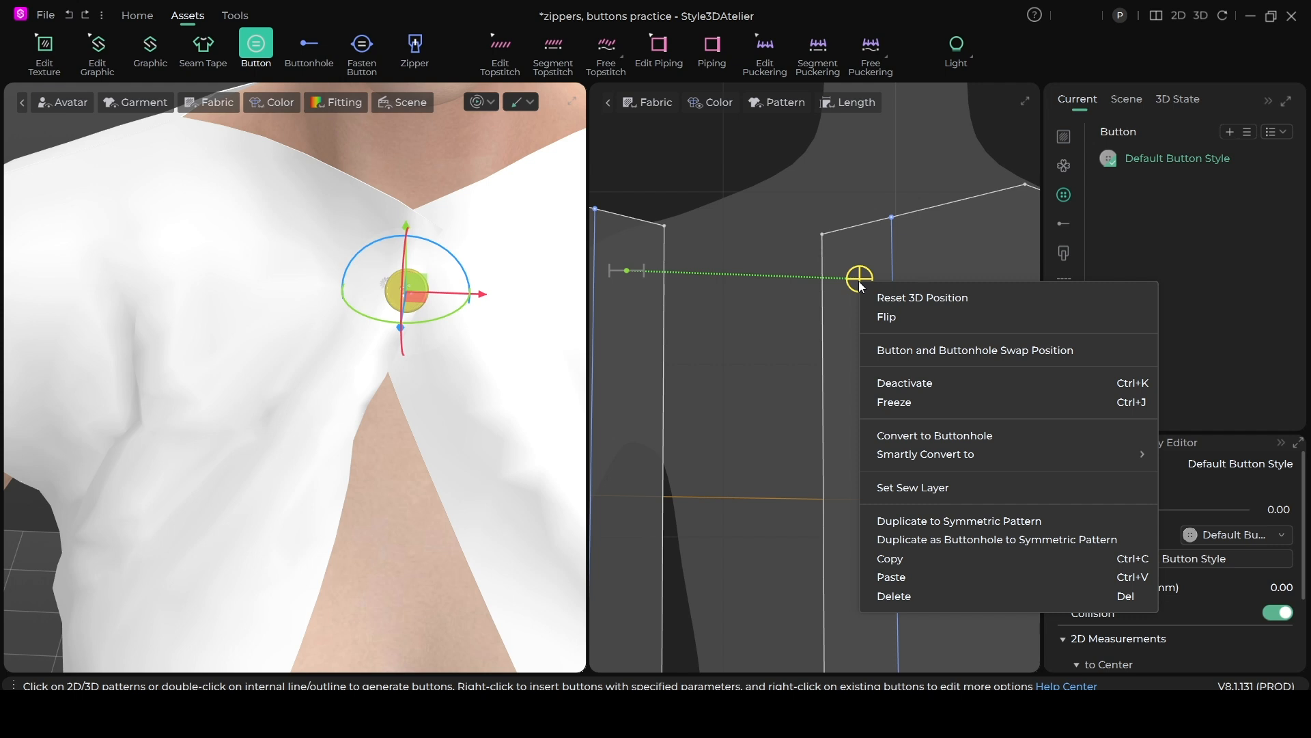
pyautogui.click(945, 559)
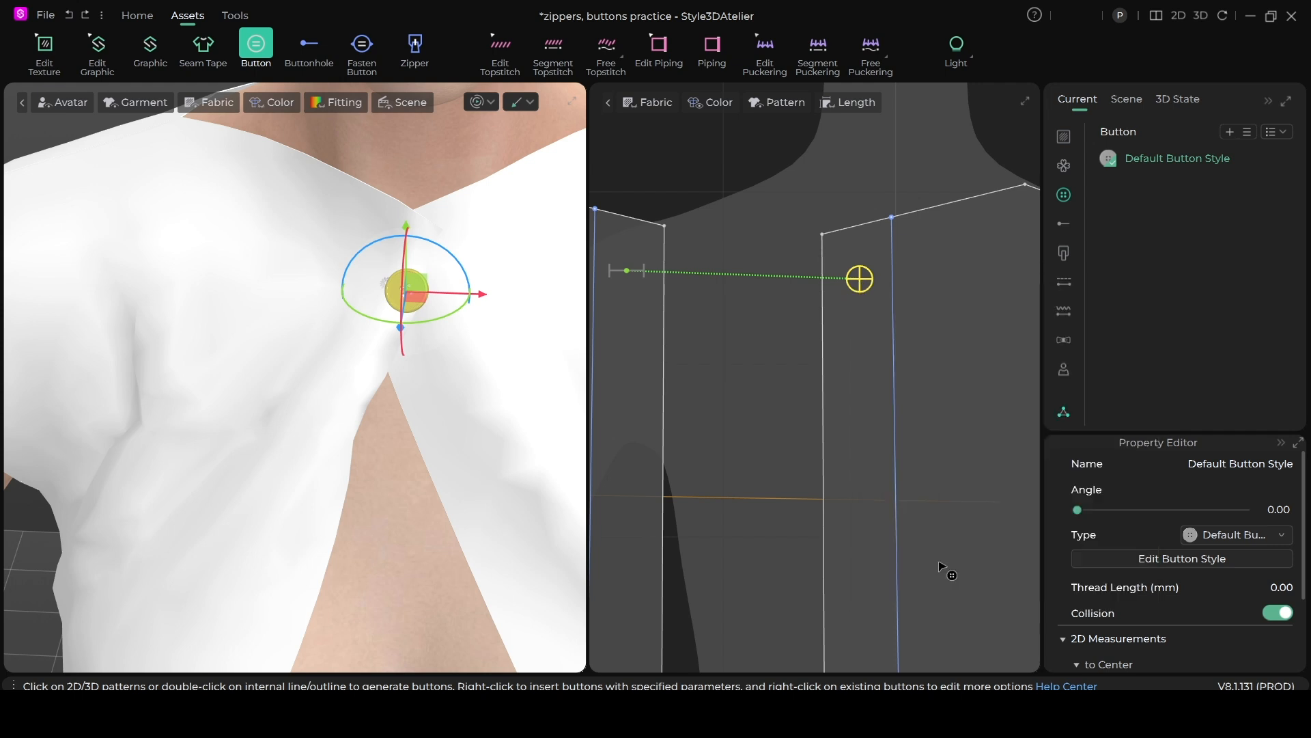
pyautogui.rightClick(862, 281)
pyautogui.click(900, 579)
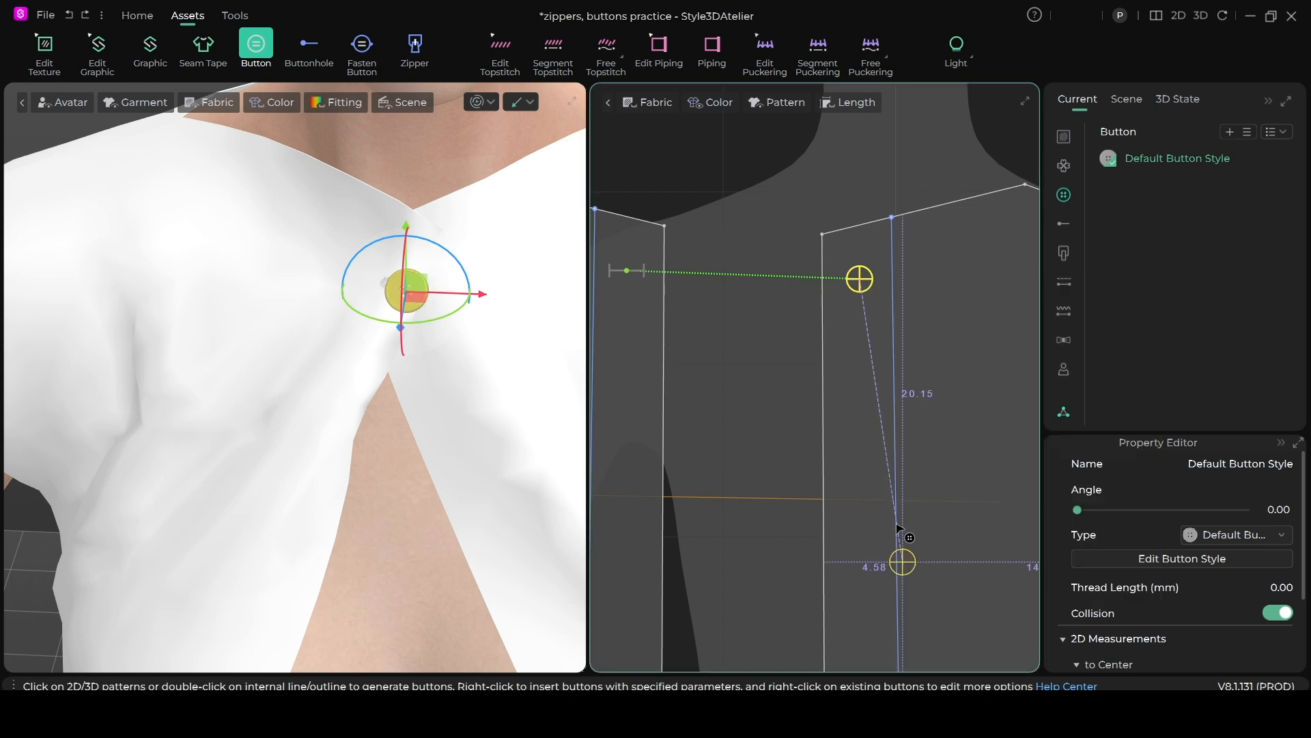
pyautogui.click(862, 393)
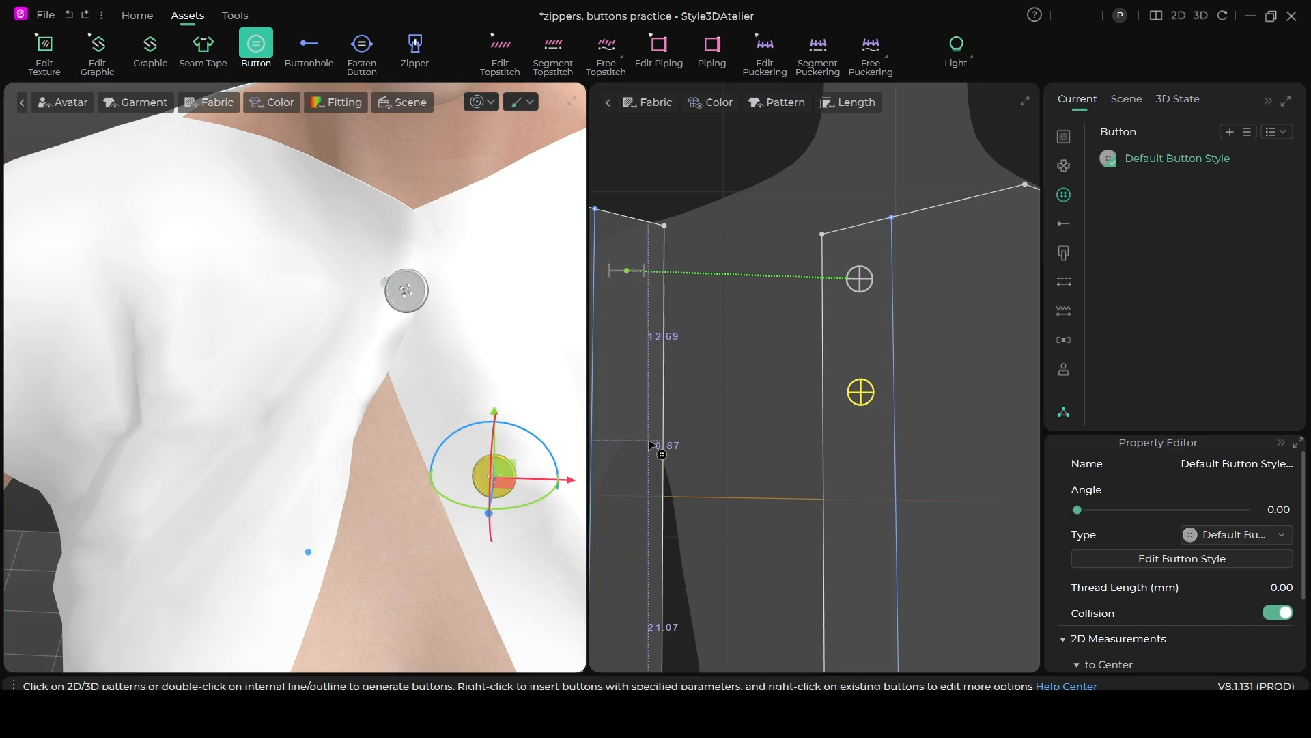
# Add a second buttonhole below the first on the opposite front piece and fasten the lower button to it.
pyautogui.click(307, 44)
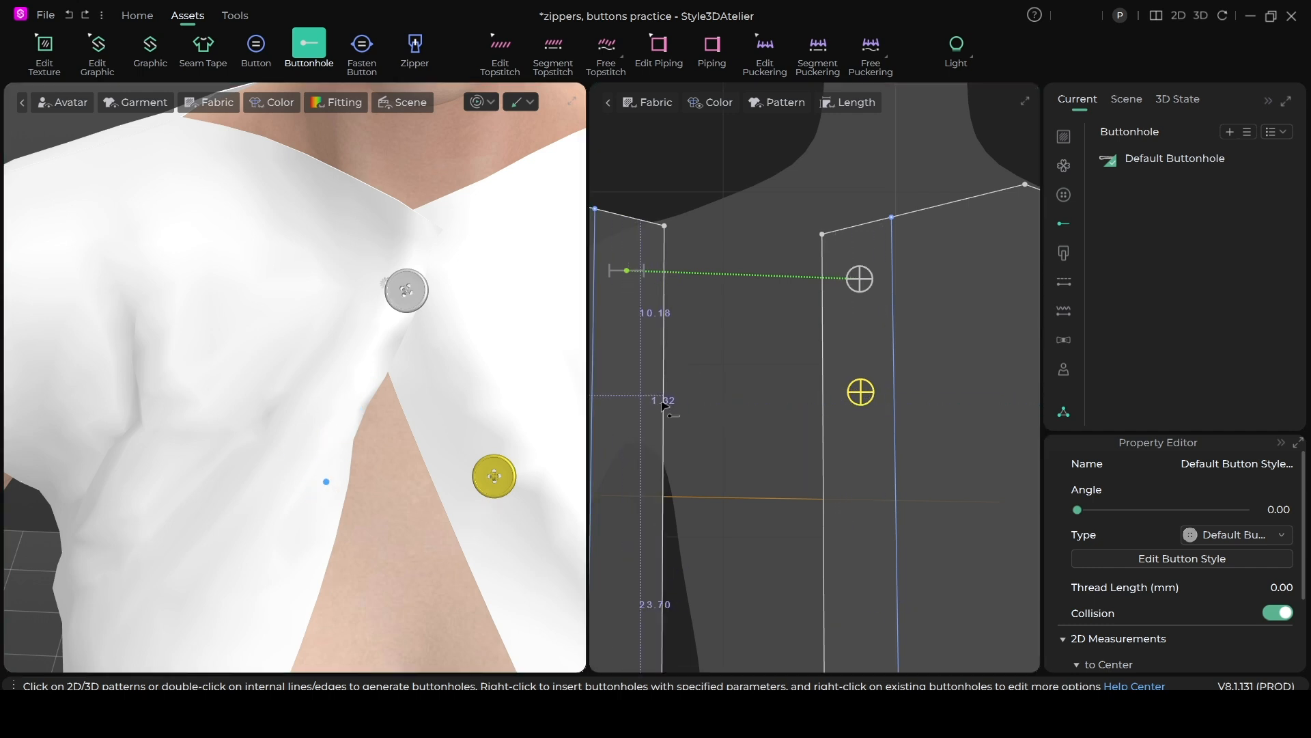
pyautogui.click(626, 387)
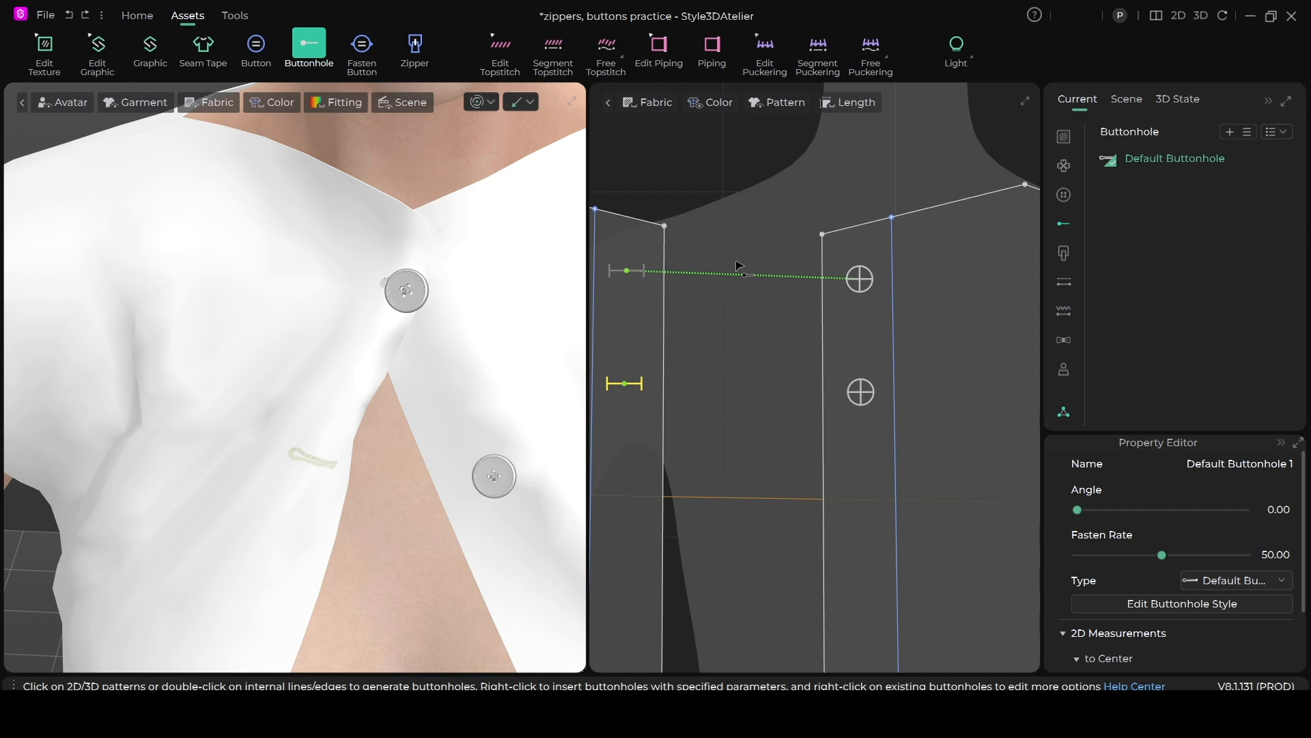
pyautogui.click(367, 48)
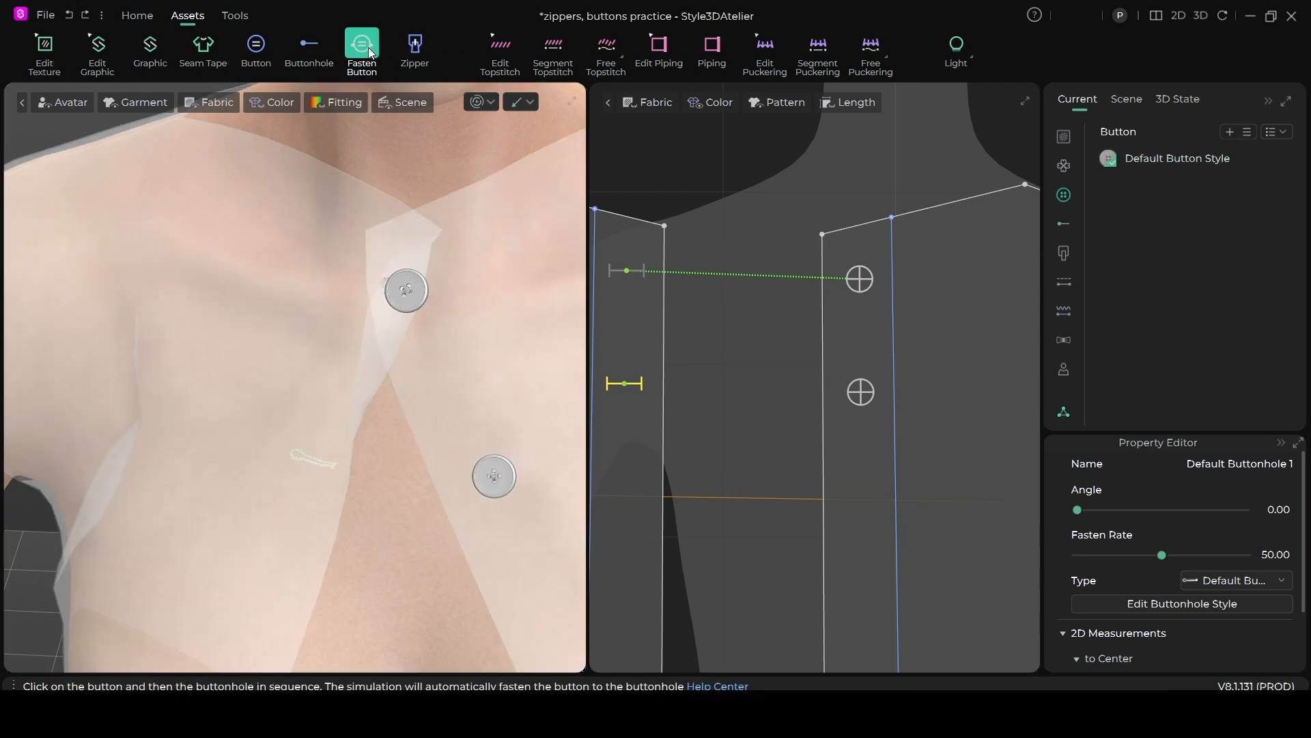
pyautogui.click(861, 393)
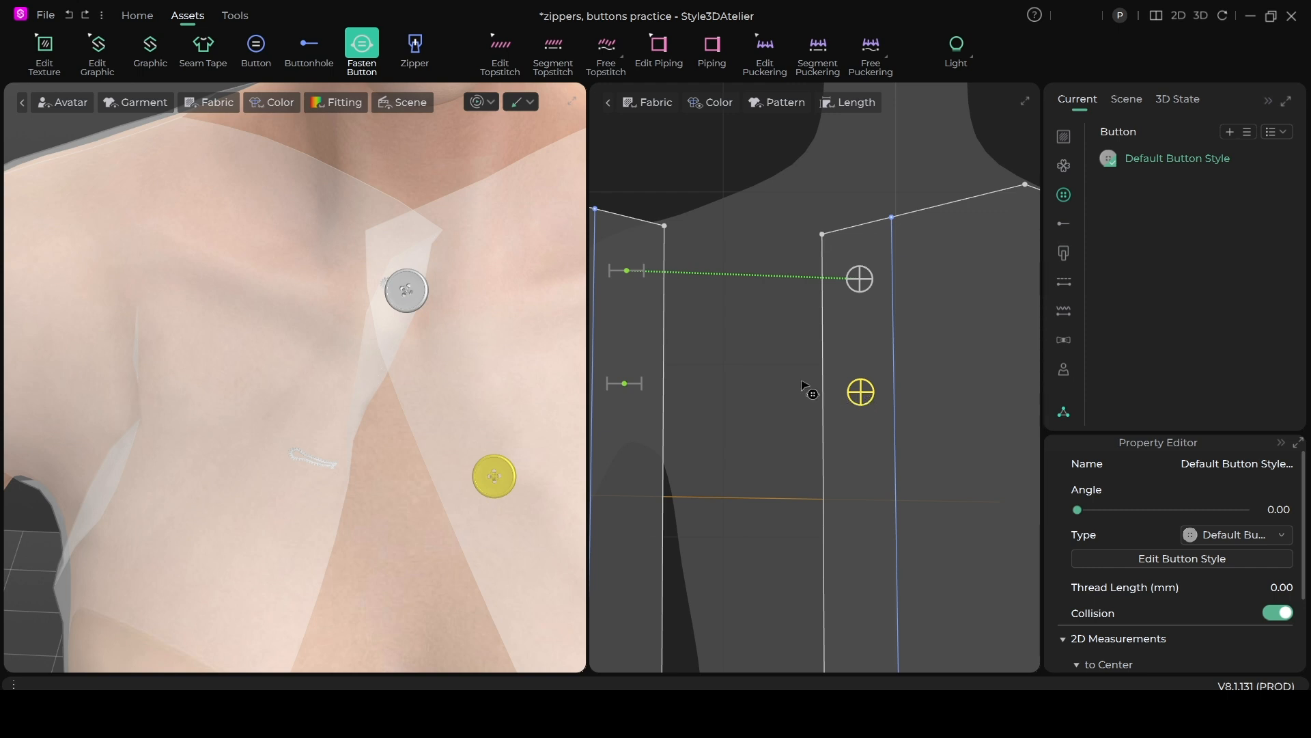
pyautogui.click(859, 394)
pyautogui.click(625, 386)
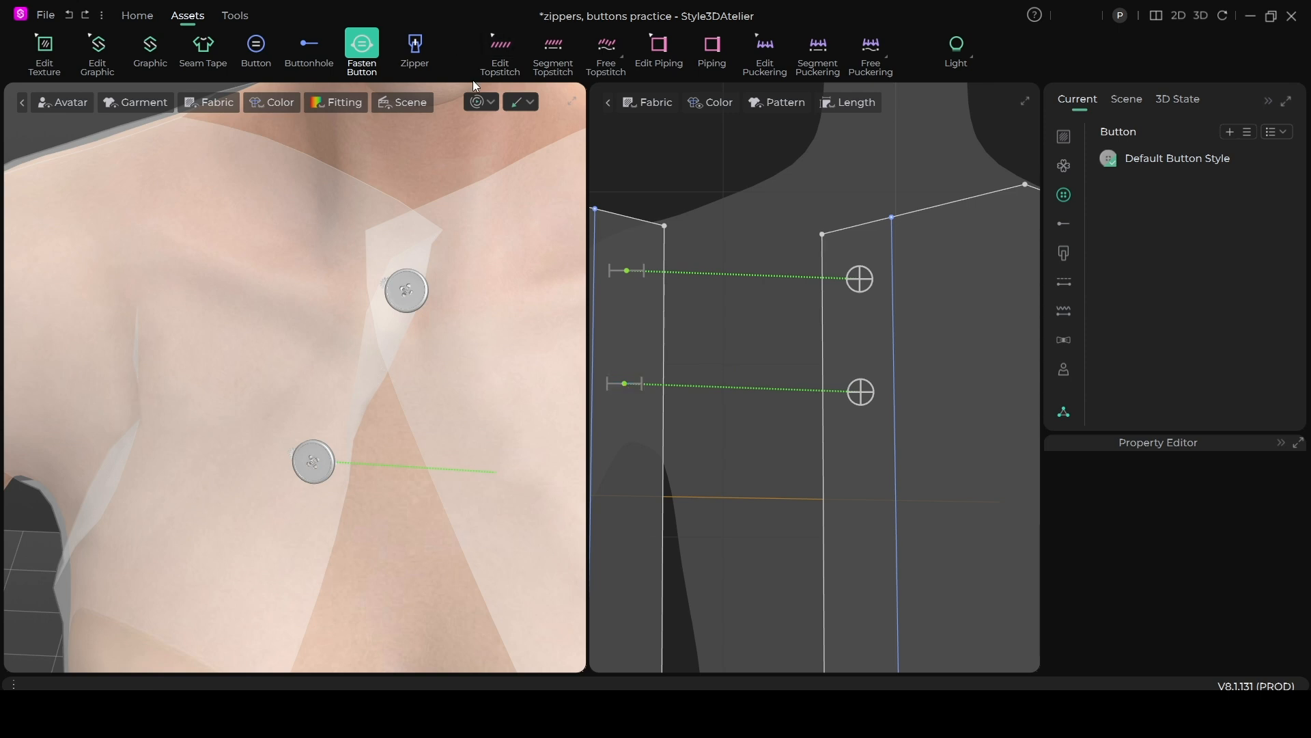
# Simulate the garment and pull the buttonhole side's front edge between the two buttons outward over the button side.
pyautogui.click(478, 102)
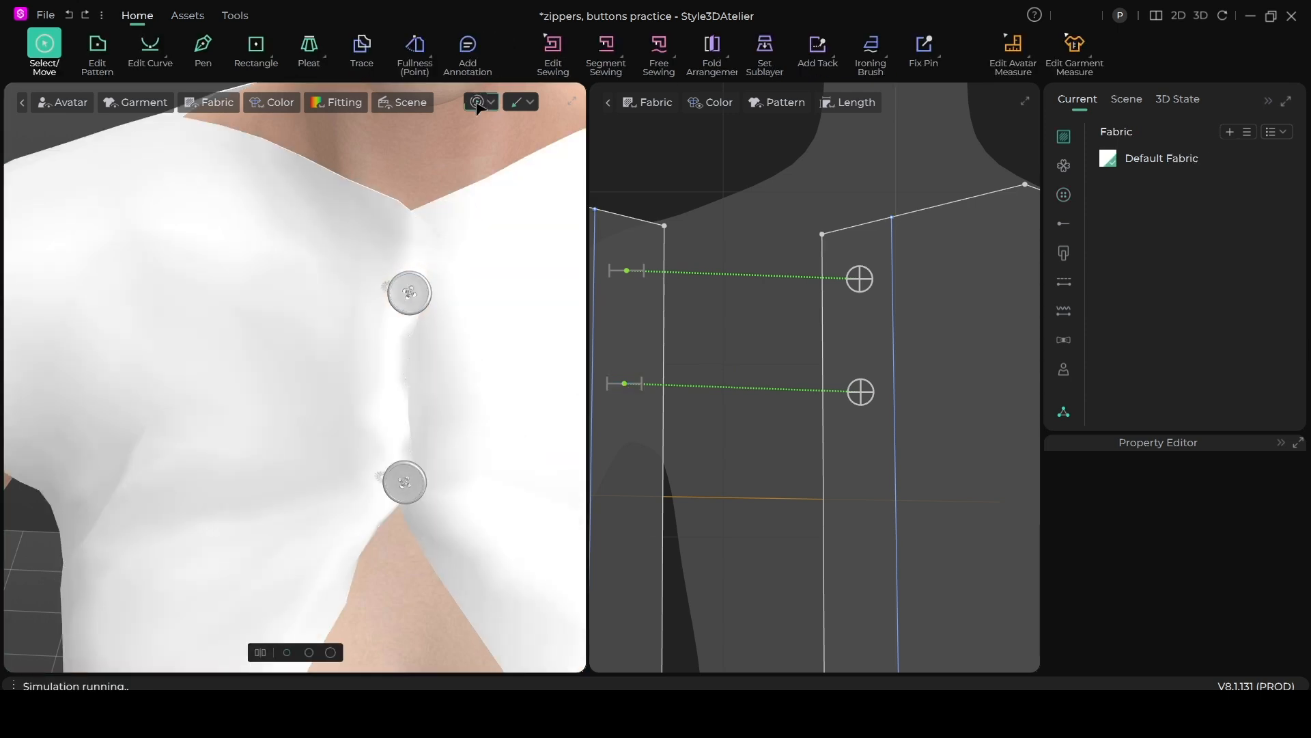
pyautogui.click(408, 405)
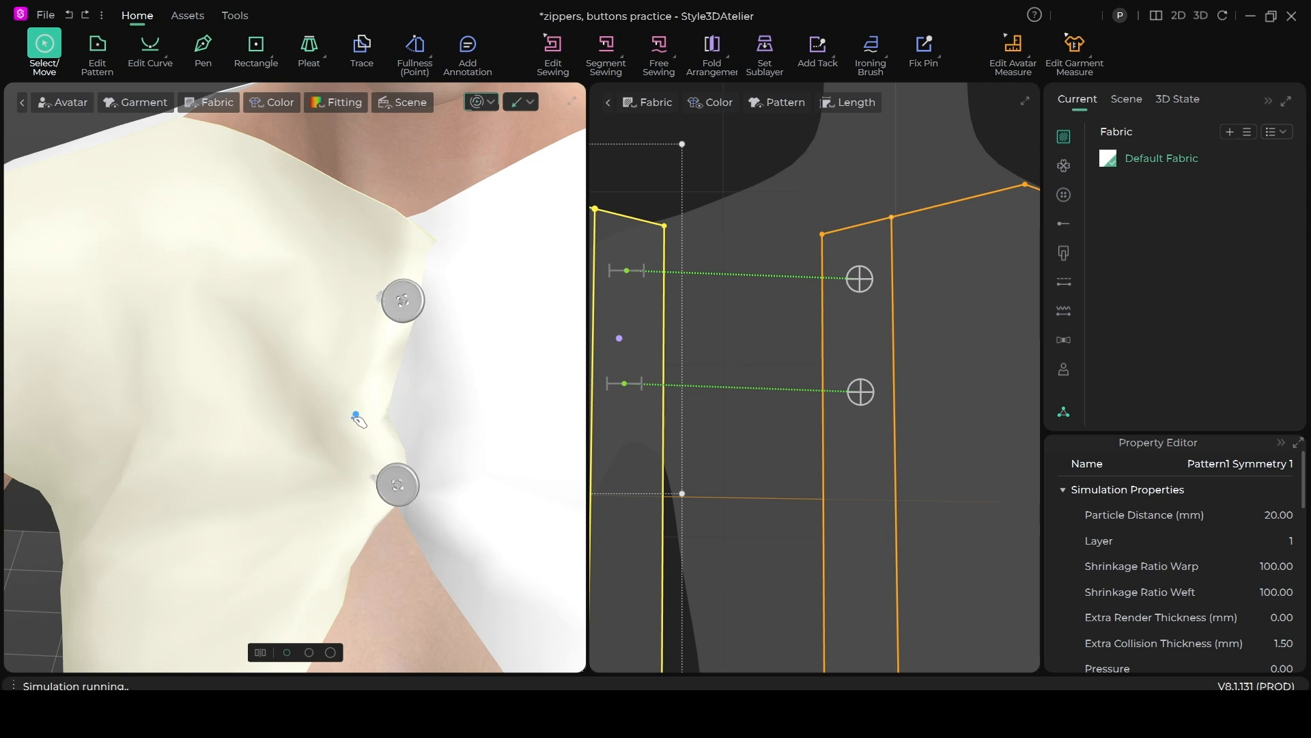
pyautogui.moveTo(390, 442); pyautogui.dragTo(504, 433, button='right')
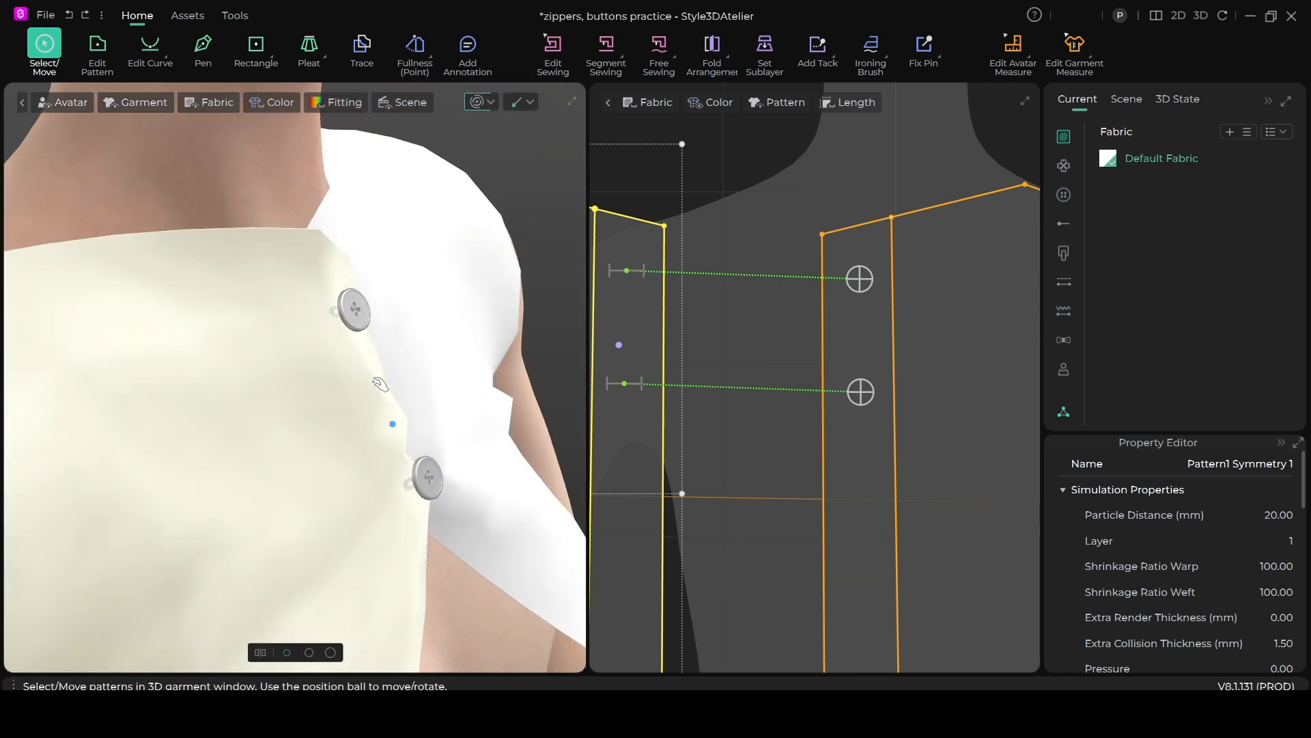
pyautogui.press('space')
pyautogui.scroll(-3, 454, 485)
pyautogui.moveTo(454, 485); pyautogui.dragTo(345, 462, button='right')
pyautogui.press('space')
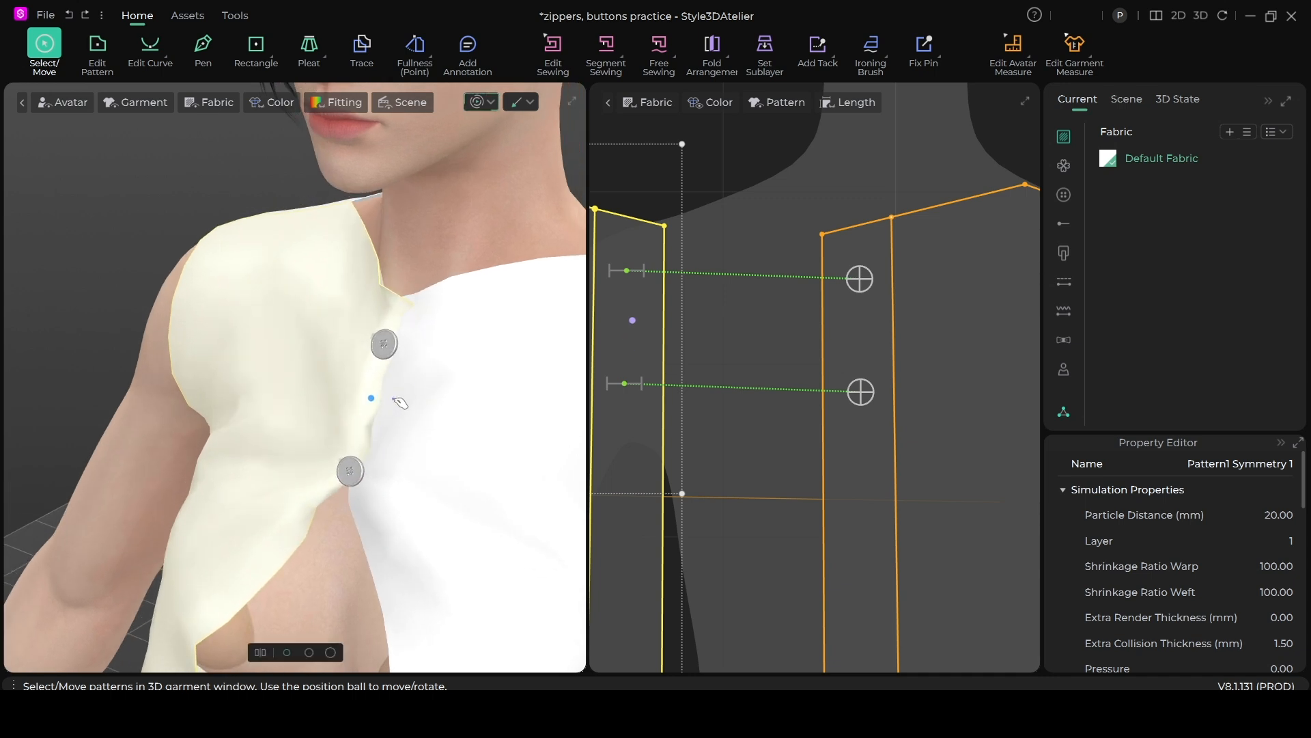
# Tug the buttonhole side's edge between the buttons outward once more, check the overlap, and stop the simulation.
pyautogui.scroll(2, 371, 412)
pyautogui.moveTo(322, 424); pyautogui.dragTo(426, 444, button='right')
pyautogui.moveTo(383, 452); pyautogui.dragTo(405, 450)
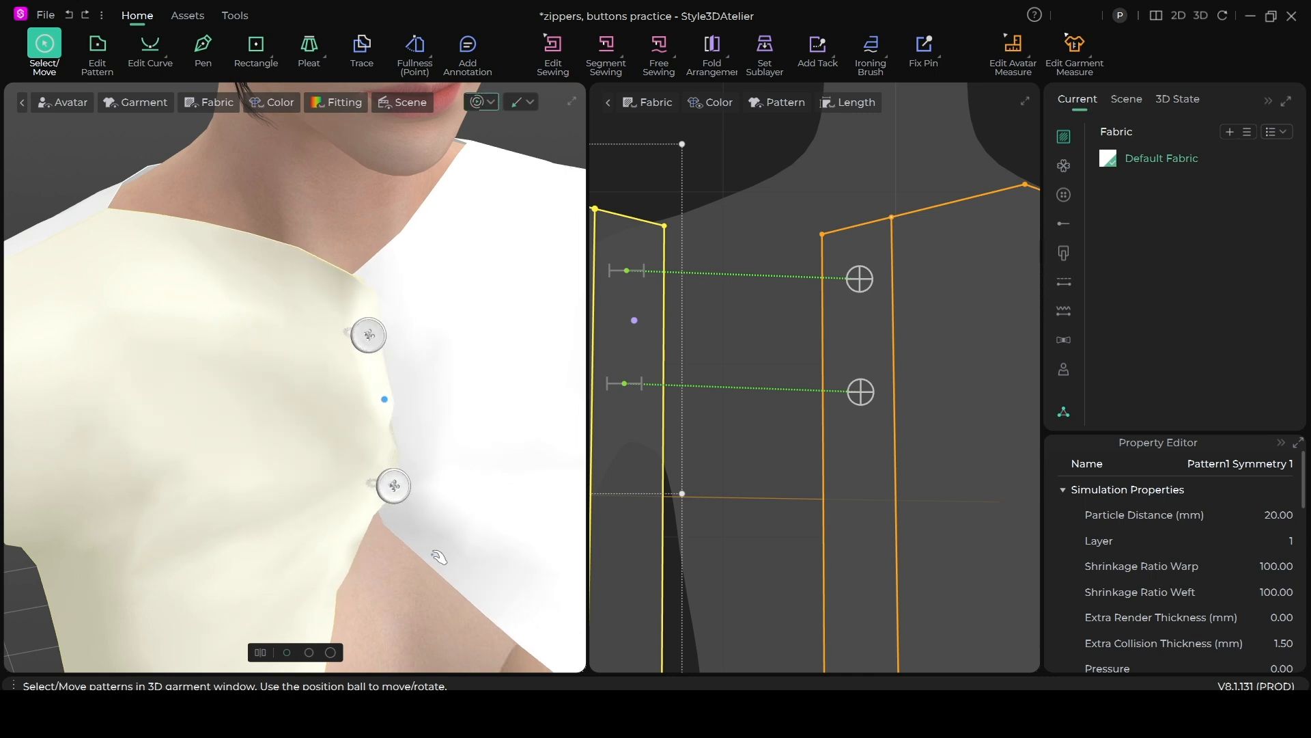
pyautogui.scroll(-1, 438, 543)
pyautogui.scroll(-2, 435, 525)
pyautogui.moveTo(425, 569); pyautogui.dragTo(372, 570, button='right')
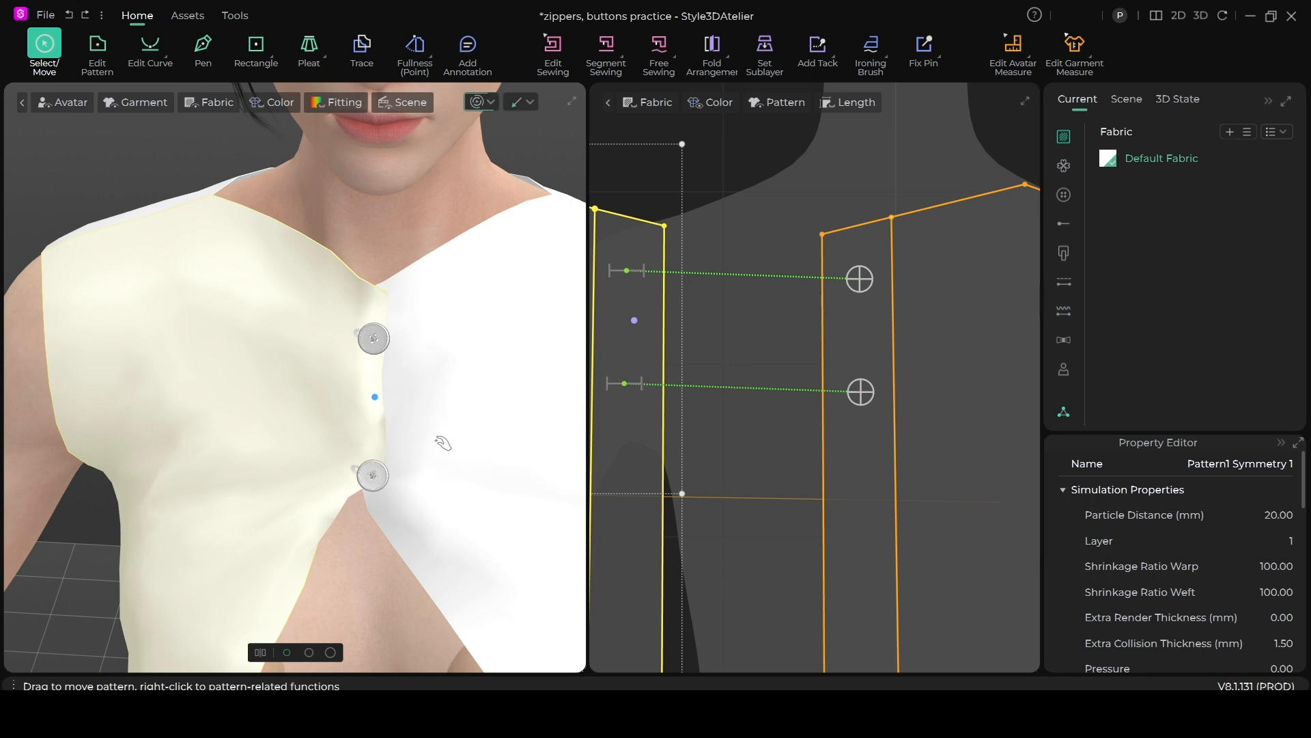
pyautogui.click(478, 103)
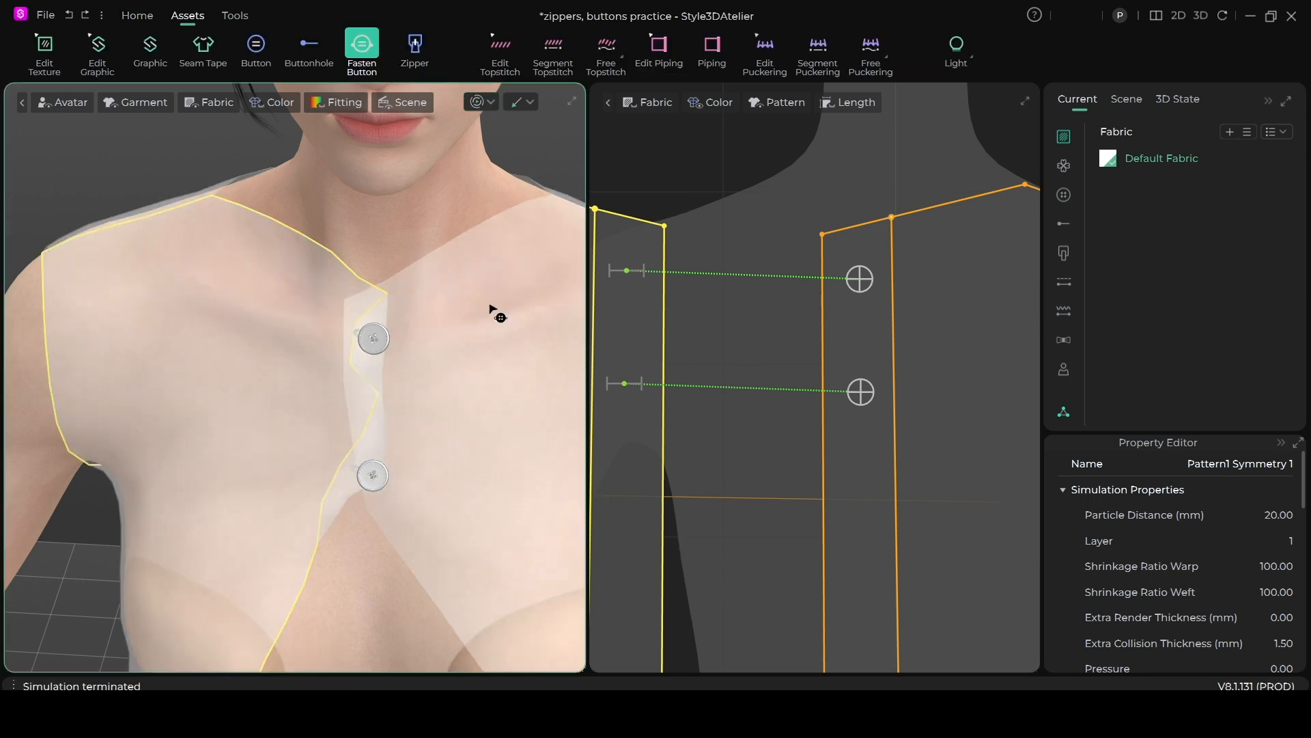
# Switch to the Select/Move tool, clear the pattern selection, and examine the two-button closure on the avatar.
pyautogui.scroll(-2, 509, 434)
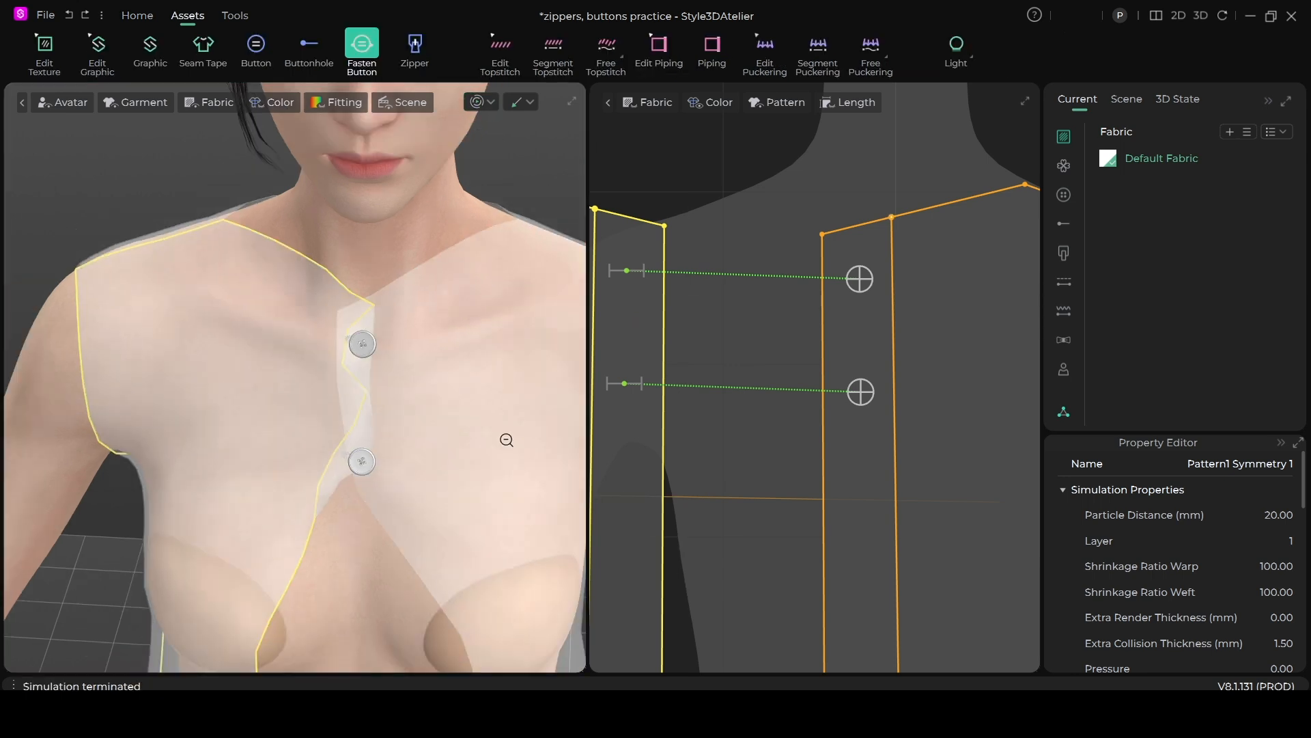
pyautogui.click(137, 16)
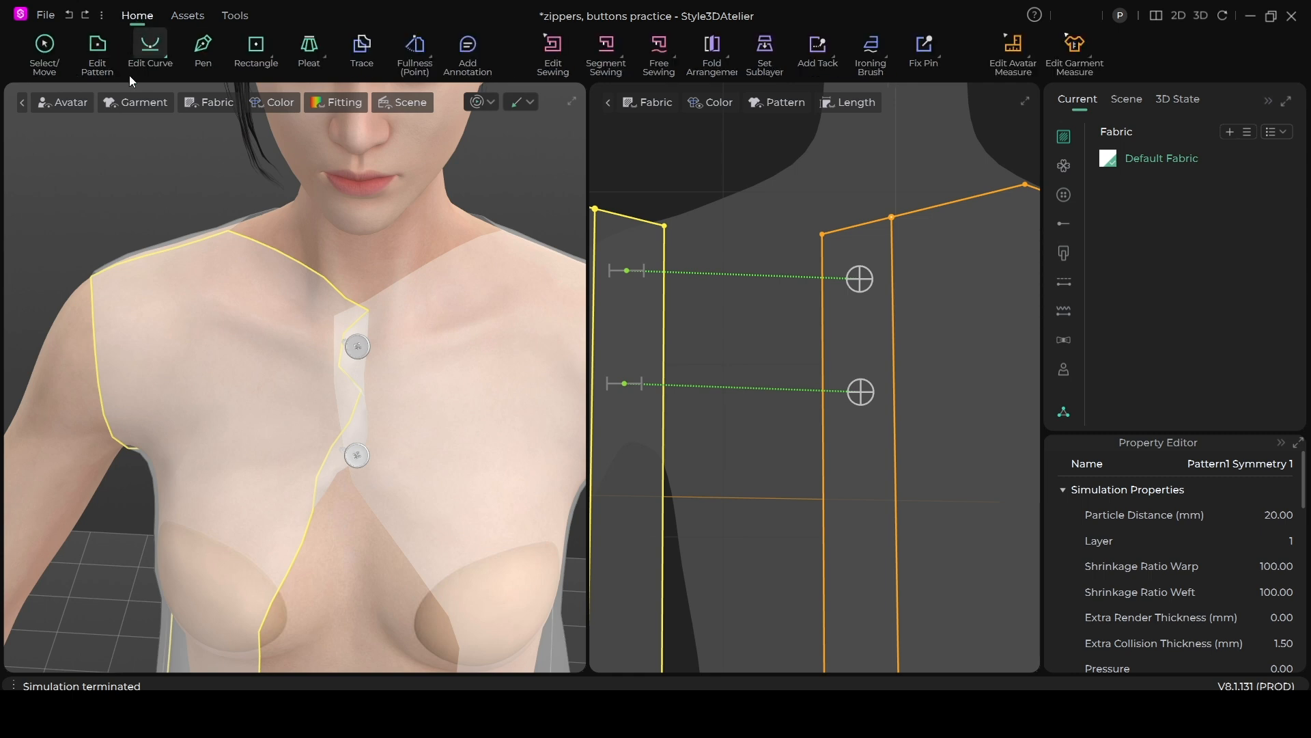
pyautogui.click(48, 67)
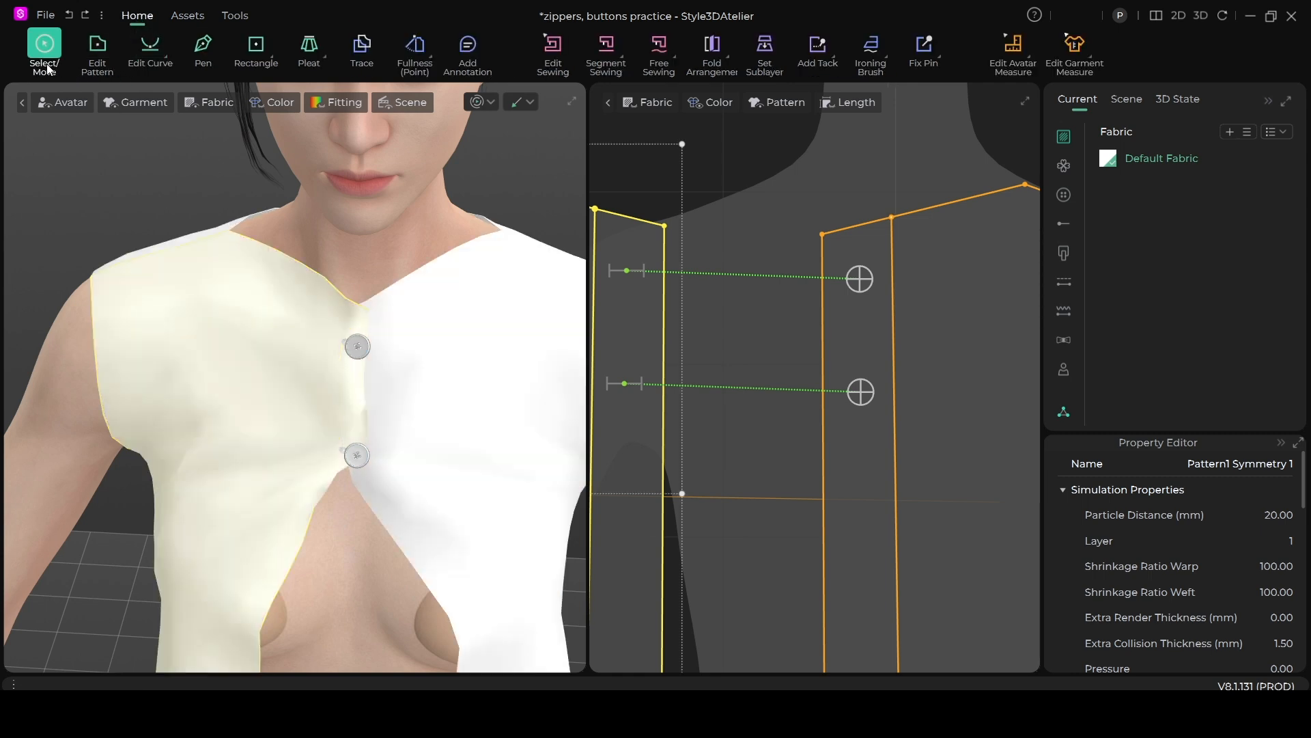
pyautogui.click(88, 168)
pyautogui.scroll(-2, 344, 472)
pyautogui.moveTo(344, 473); pyautogui.dragTo(407, 526, button='right')
pyautogui.scroll(2, 394, 482)
pyautogui.scroll(1, 394, 482)
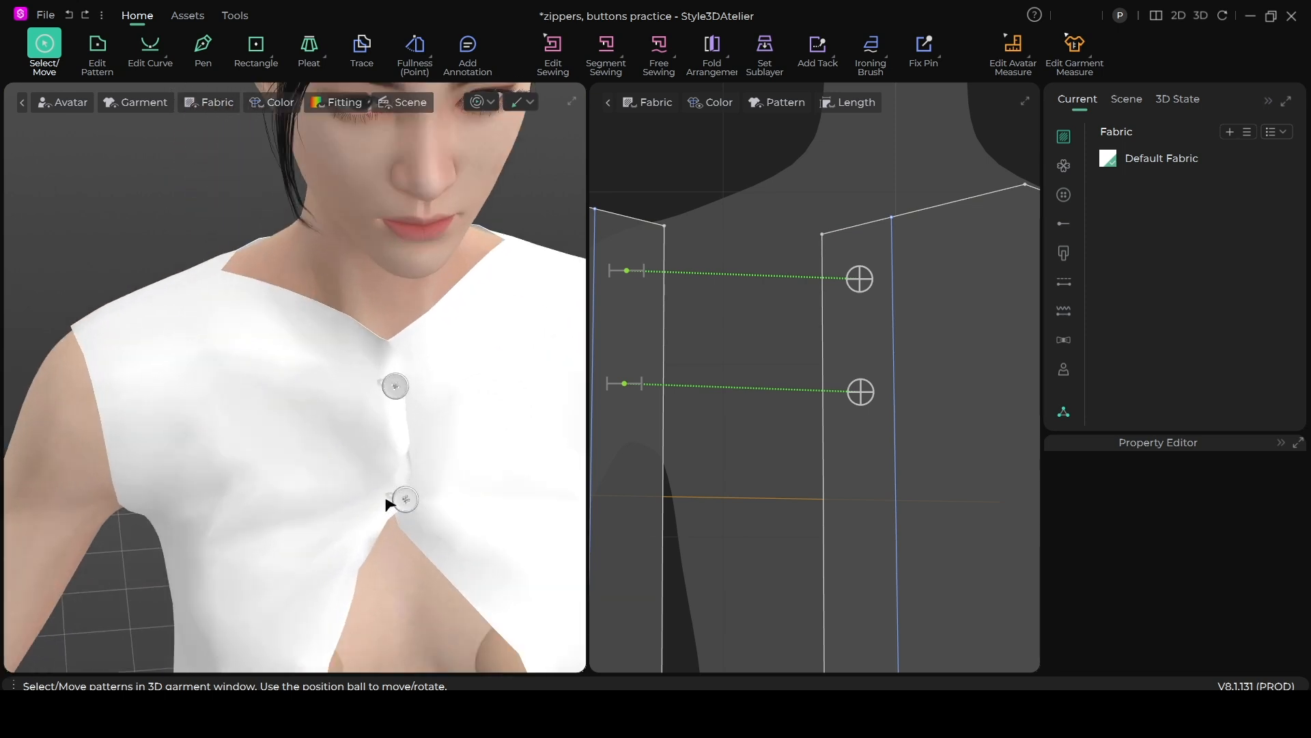